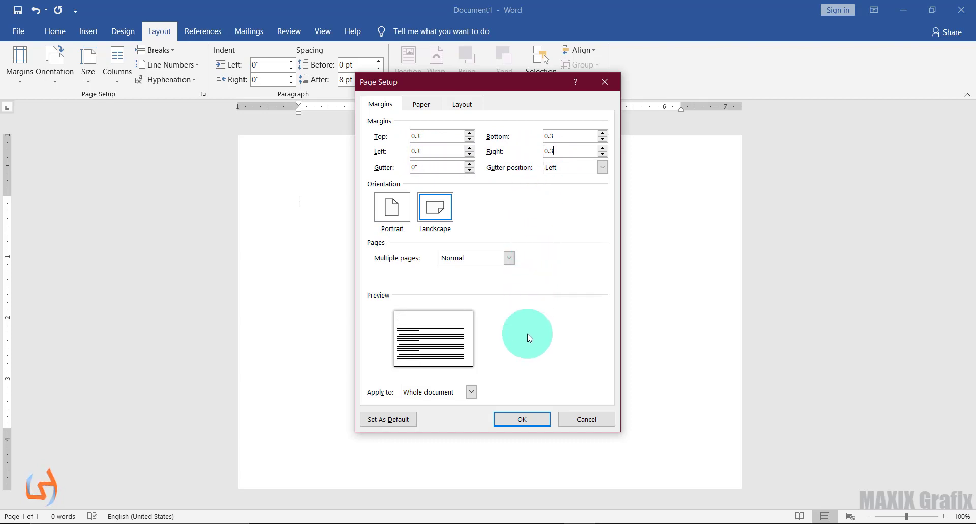
Apply 0.3-inch margins on all four sides with landscape orientation to the whole document
{"action": "left_click", "coordinate": [524, 420]}
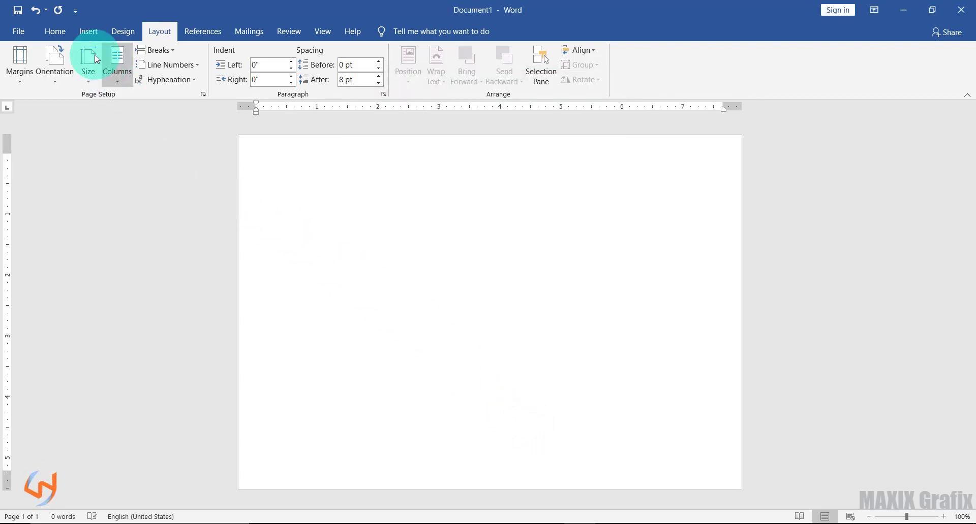
Draw an oval on the page and set its height to 3.86" and its width to 3.81"
{"action": "left_click", "coordinate": [88, 36]}
{"action": "left_click", "coordinate": [154, 67]}
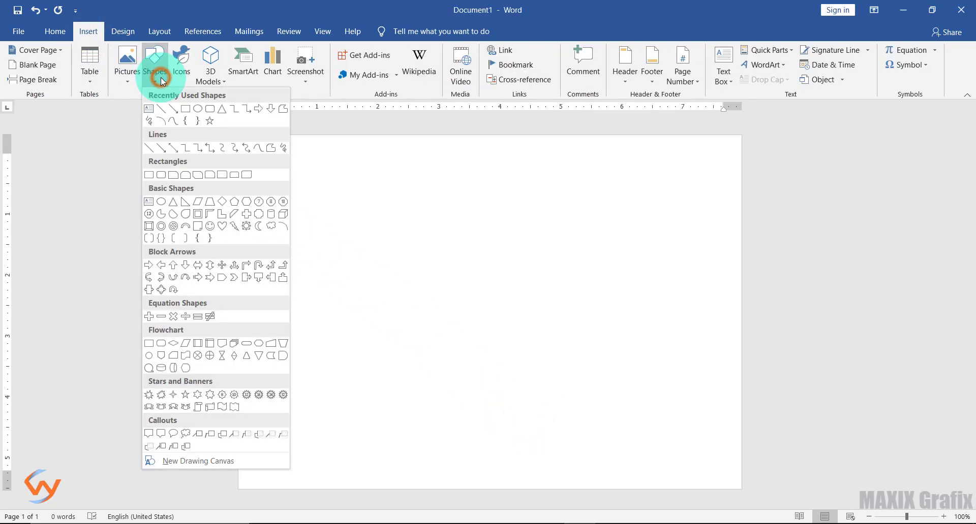
{"action": "left_click", "coordinate": [161, 204]}
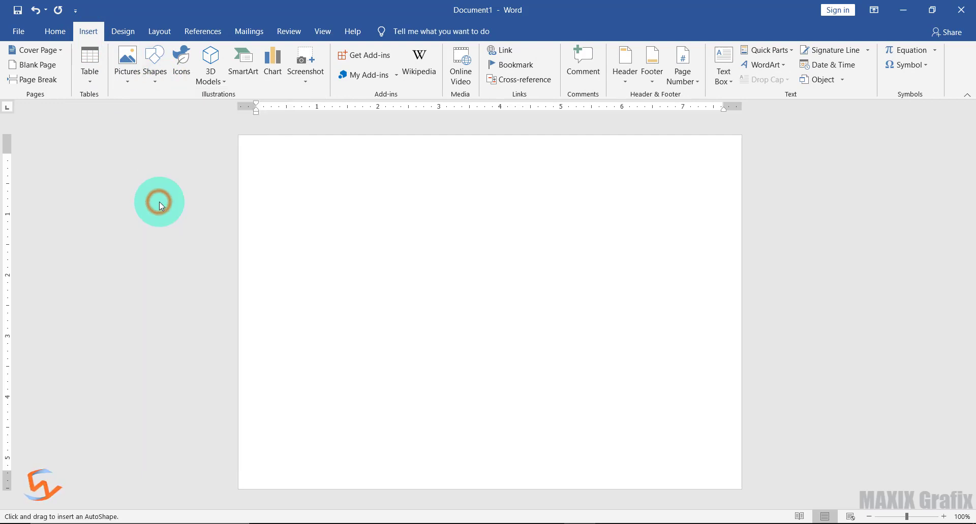
{"action": "left_click_drag", "start_coordinate": [442, 222], "coordinate": [588, 354]}
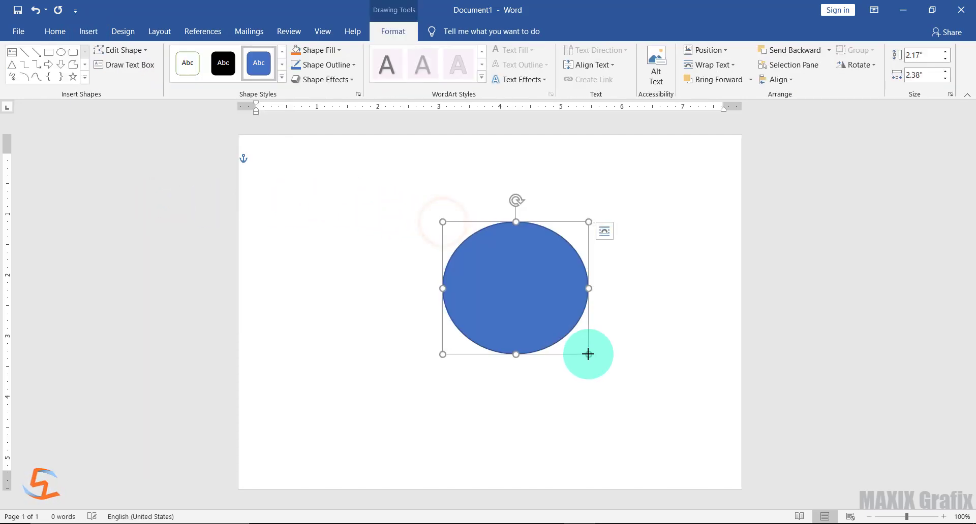
{"action": "left_click", "coordinate": [923, 76]}
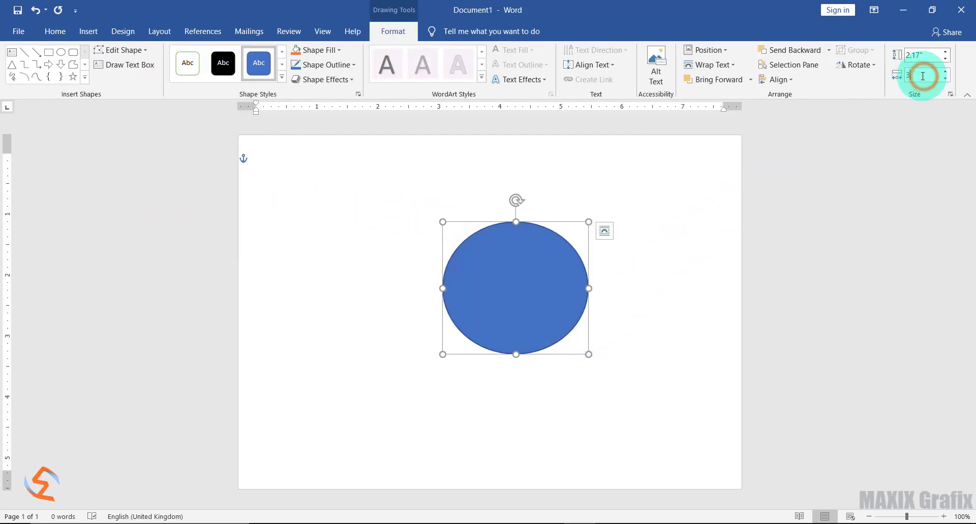
{"action": "left_click", "coordinate": [926, 55]}
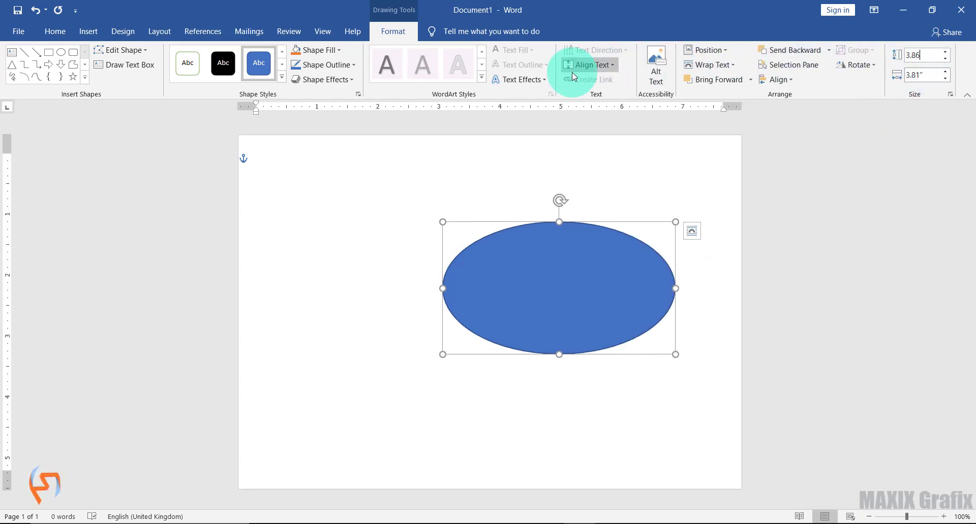
Give the circle a yellow outline 16 pt wide
{"action": "left_click", "coordinate": [357, 67]}
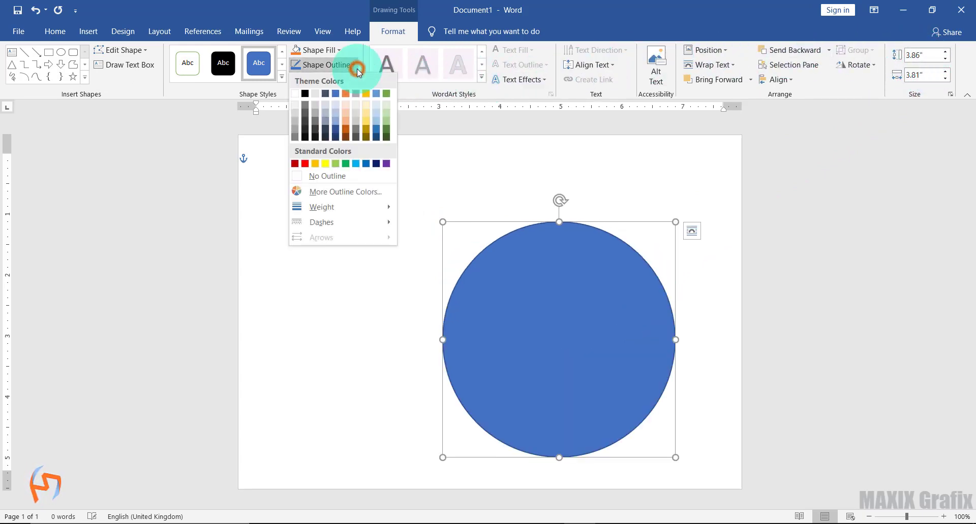
{"action": "left_click", "coordinate": [325, 164]}
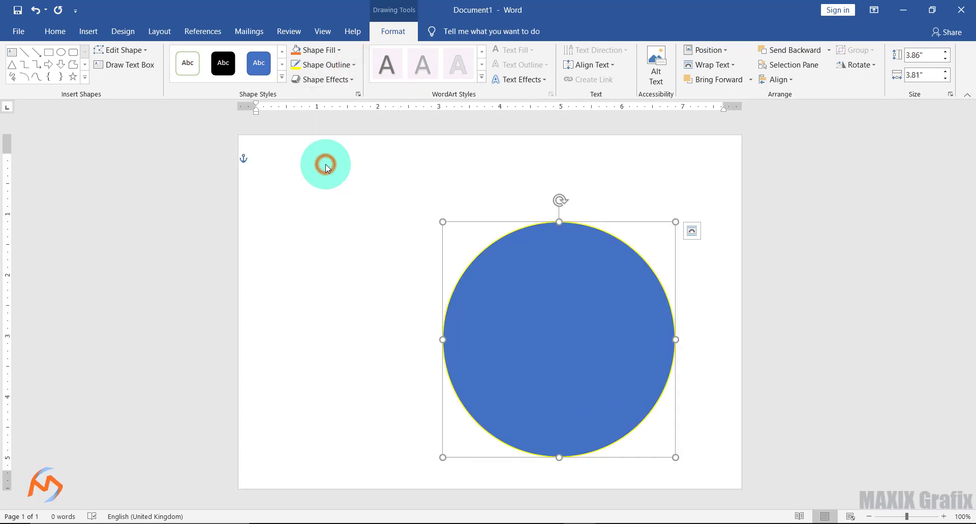
{"action": "left_click", "coordinate": [349, 66]}
{"action": "mouse_move", "coordinate": [365, 206]}
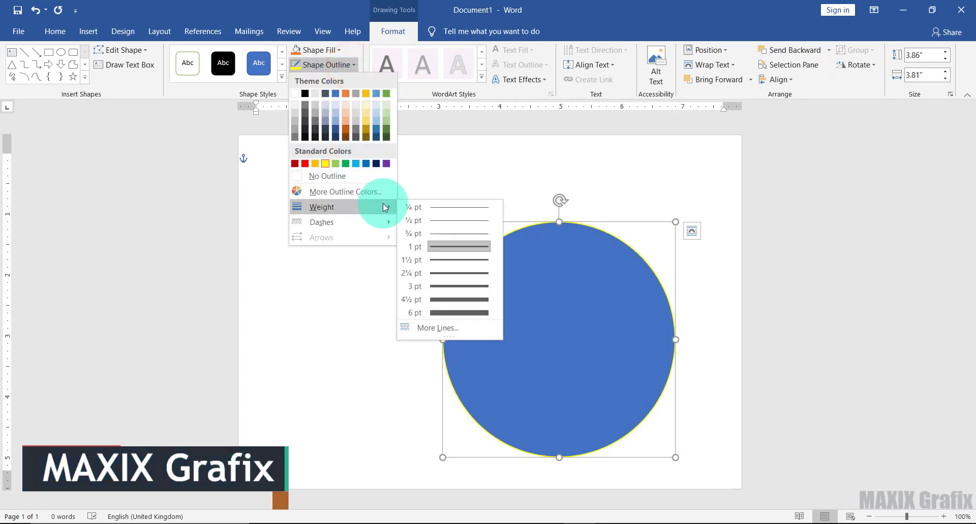
{"action": "left_click", "coordinate": [437, 328]}
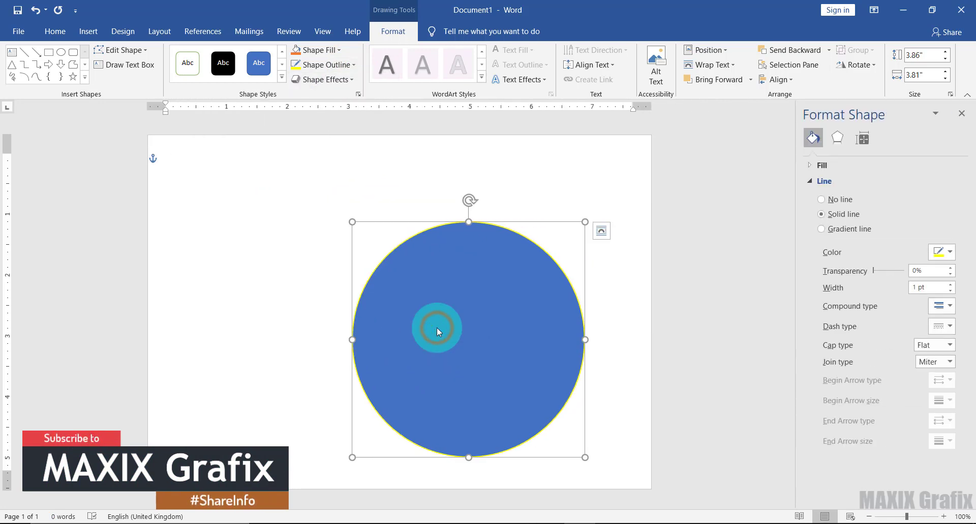
{"action": "left_click", "coordinate": [917, 287]}
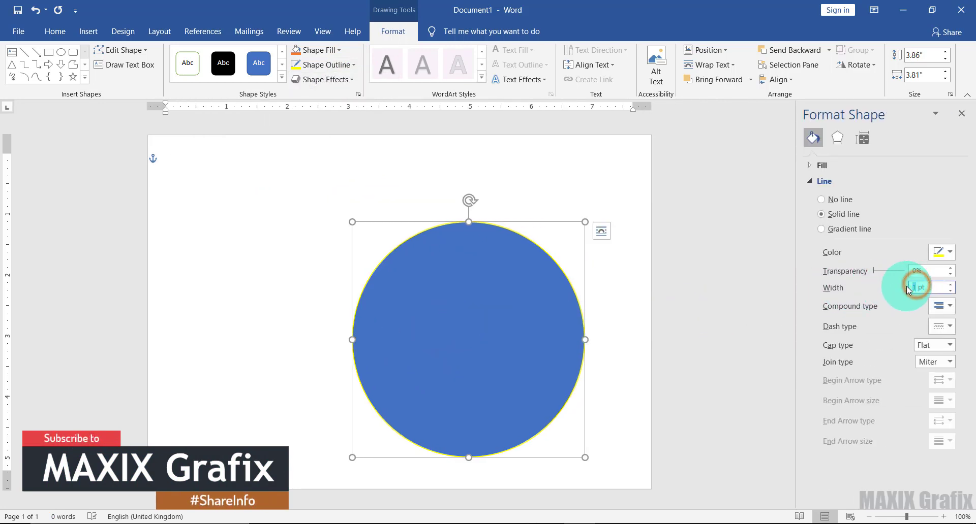
{"action": "type", "text": "6"}
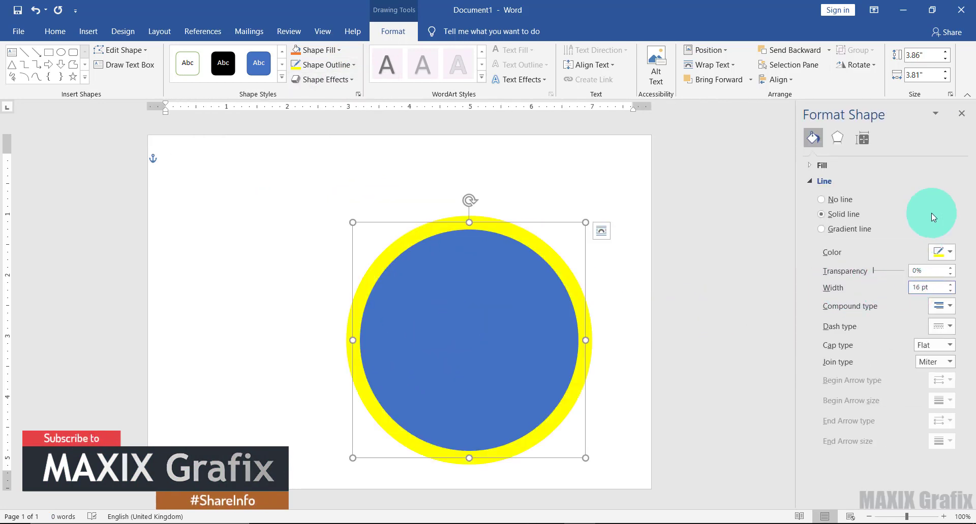
{"action": "left_click", "coordinate": [961, 113]}
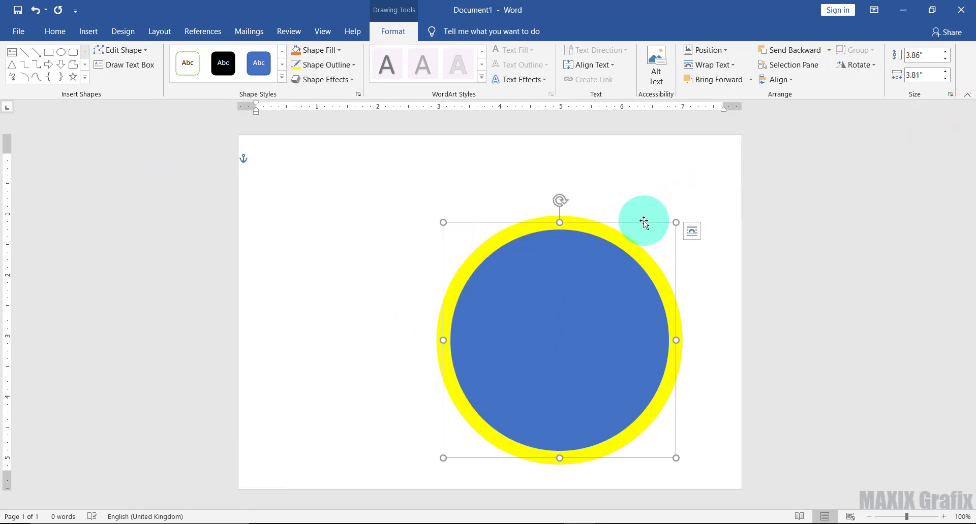
Move the circle to the page's lower right, partly past the bottom edge, and fill it with the picture chicken wings-.jpg
{"action": "left_click_drag", "start_coordinate": [642, 222], "coordinate": [669, 270]}
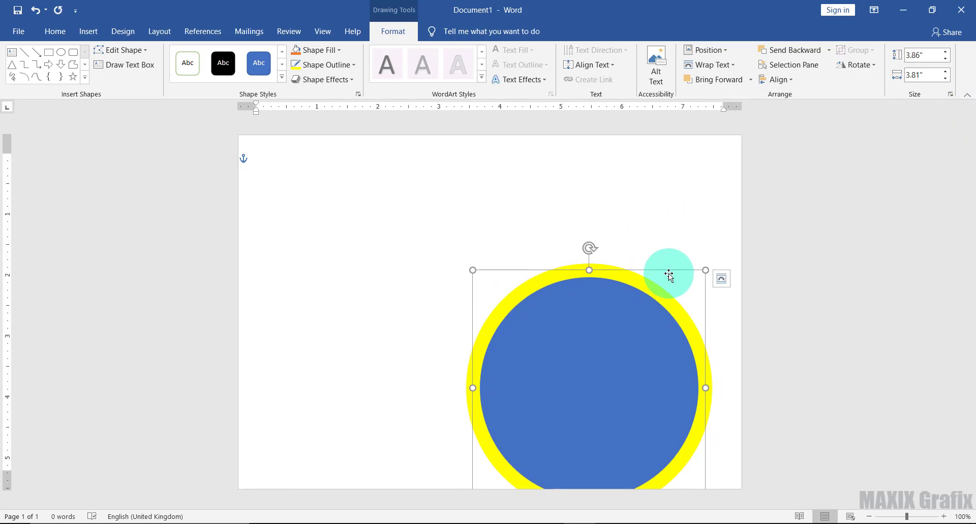
{"action": "left_click", "coordinate": [335, 50]}
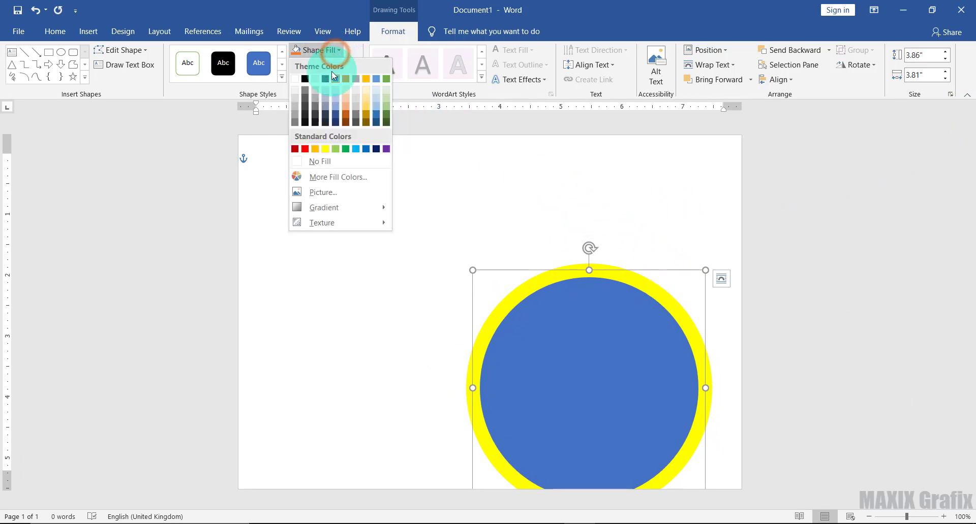
{"action": "left_click", "coordinate": [338, 193]}
{"action": "left_click", "coordinate": [391, 260]}
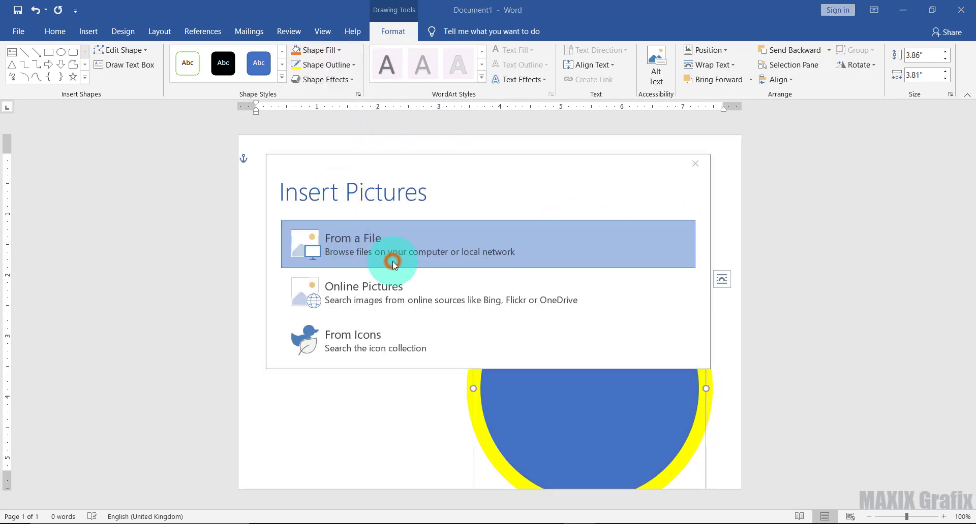
{"action": "double_click", "coordinate": [226, 113]}
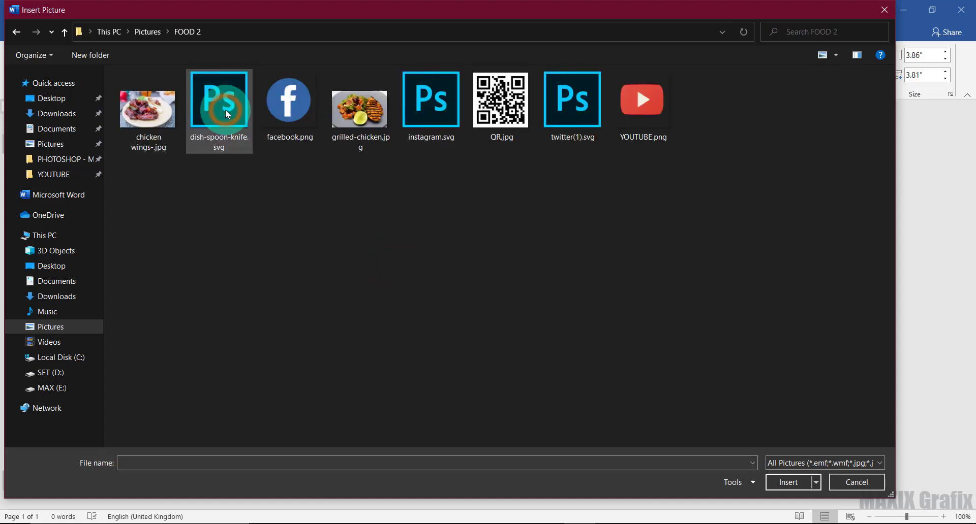
{"action": "left_click", "coordinate": [147, 108]}
{"action": "left_click", "coordinate": [782, 484]}
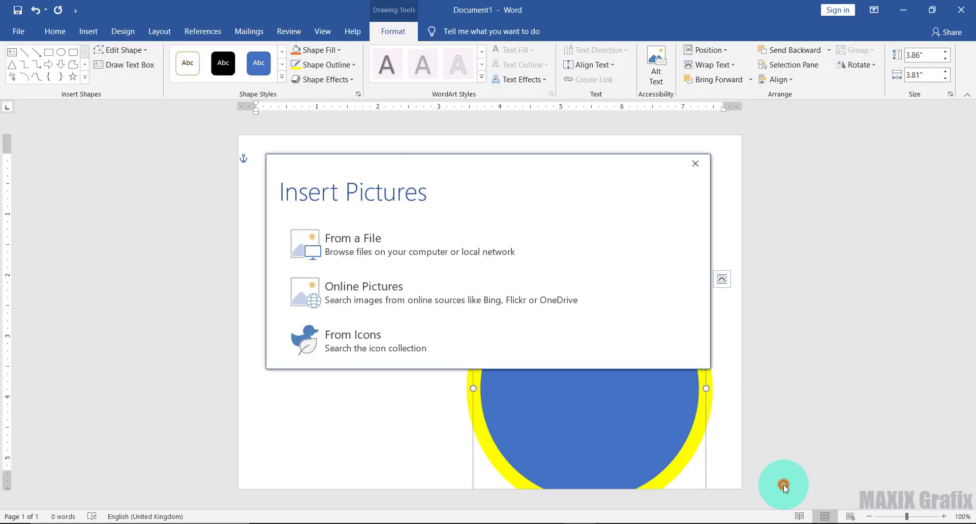
Crop the circle's picture with the Fill option, then resize and reposition it so the chicken wings plate sits inside the circle
{"action": "left_click", "coordinate": [442, 38]}
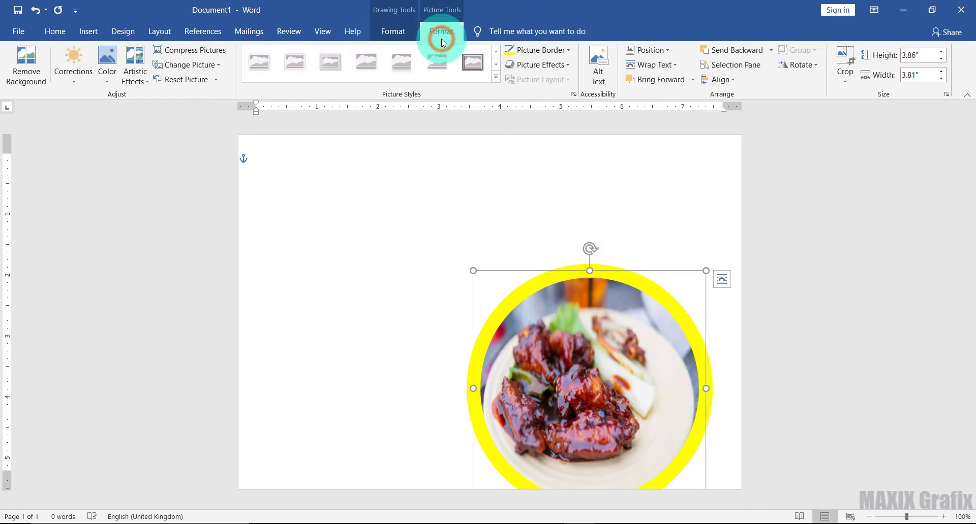
{"action": "left_click", "coordinate": [844, 75]}
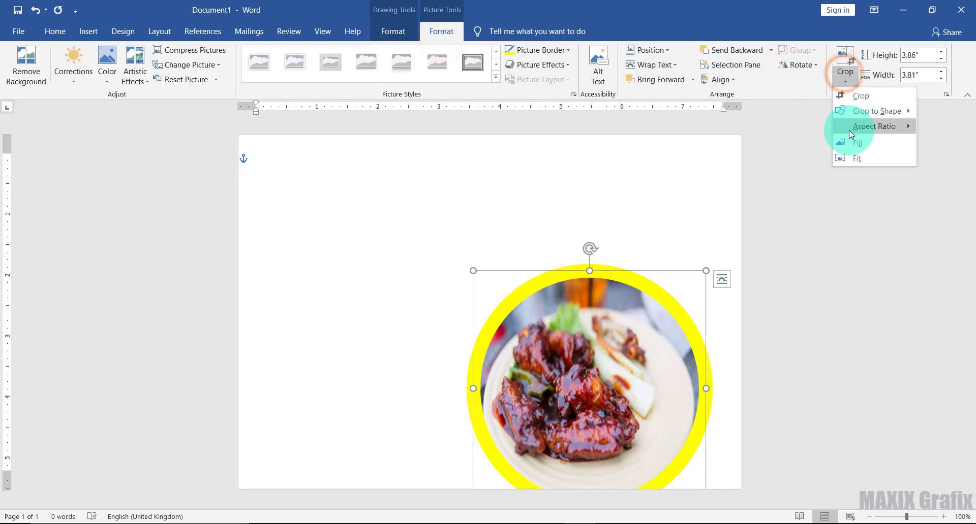
{"action": "left_click", "coordinate": [856, 144]}
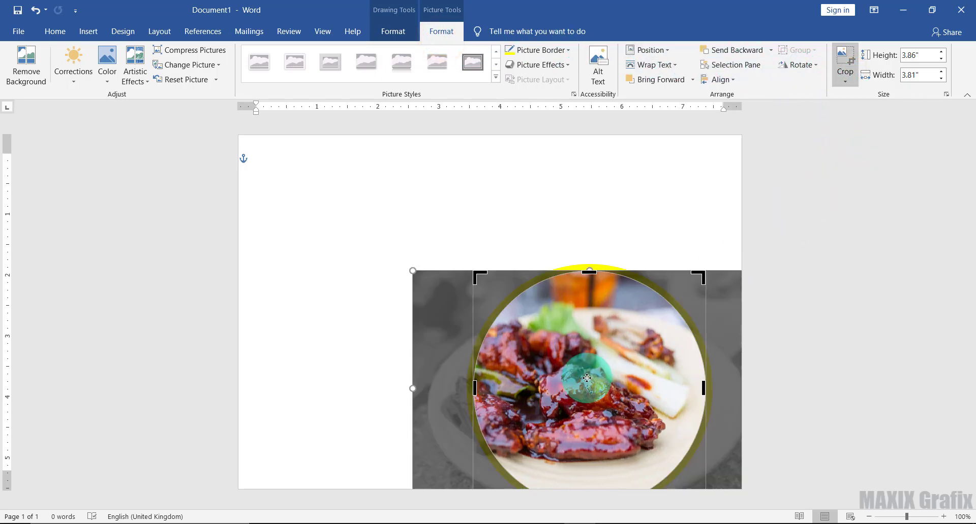
{"action": "left_click_drag", "start_coordinate": [592, 378], "coordinate": [596, 377]}
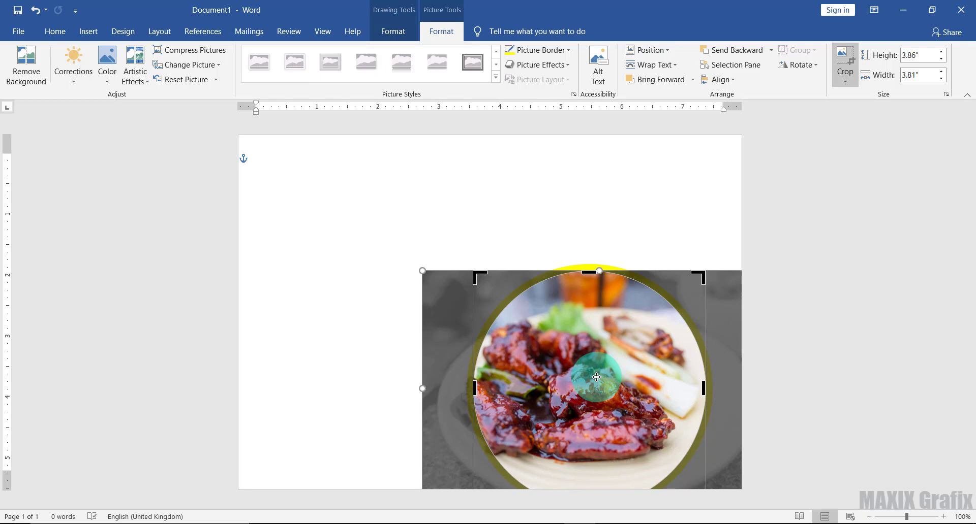
{"action": "left_click_drag", "start_coordinate": [423, 390], "coordinate": [447, 388]}
{"action": "left_click_drag", "start_coordinate": [565, 406], "coordinate": [567, 398]}
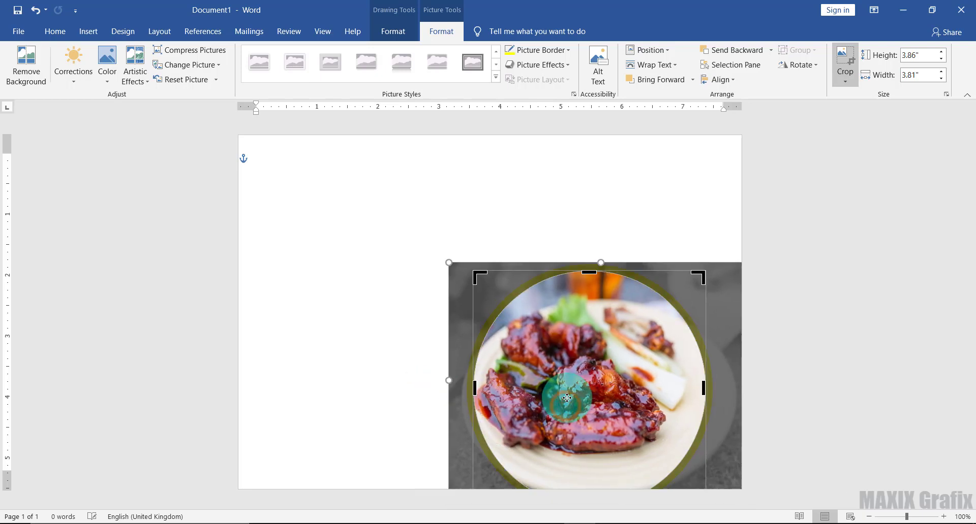
{"action": "left_click_drag", "start_coordinate": [601, 263], "coordinate": [604, 302]}
{"action": "left_click_drag", "start_coordinate": [586, 343], "coordinate": [607, 344]}
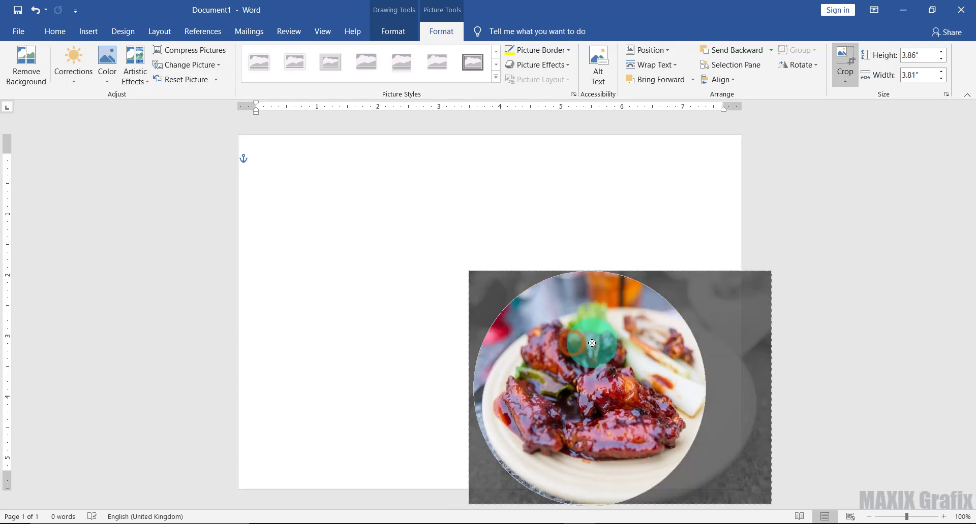
{"action": "left_click_drag", "start_coordinate": [467, 388], "coordinate": [454, 389]}
{"action": "left_click", "coordinate": [436, 395]}
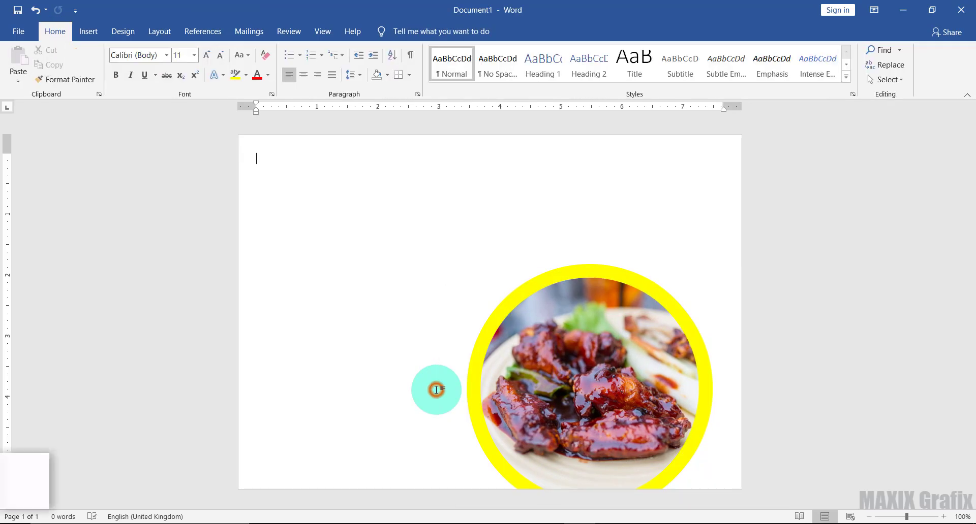
Draw a tall rectangle about 4.15" high beside the circle and set its width to 0.29"
{"action": "left_click", "coordinate": [92, 35]}
{"action": "left_click", "coordinate": [155, 71]}
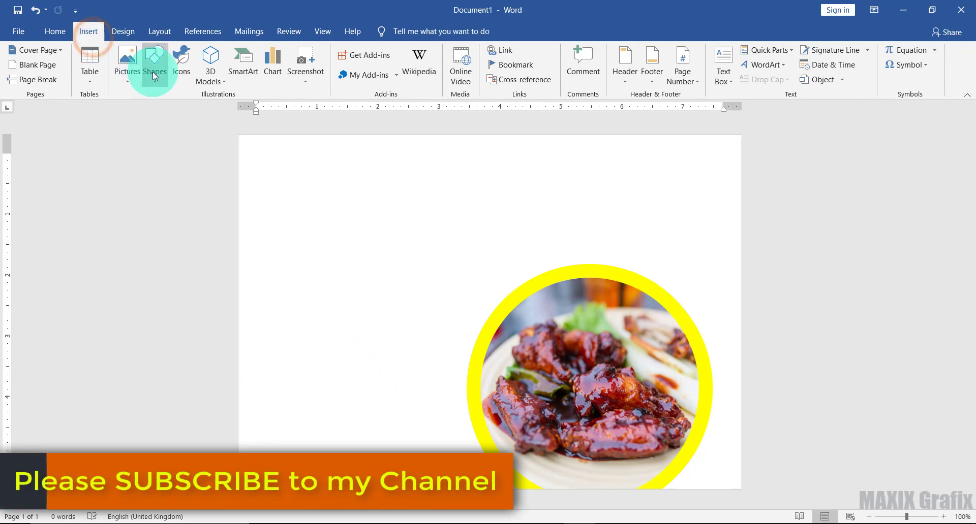
{"action": "left_click", "coordinate": [149, 175]}
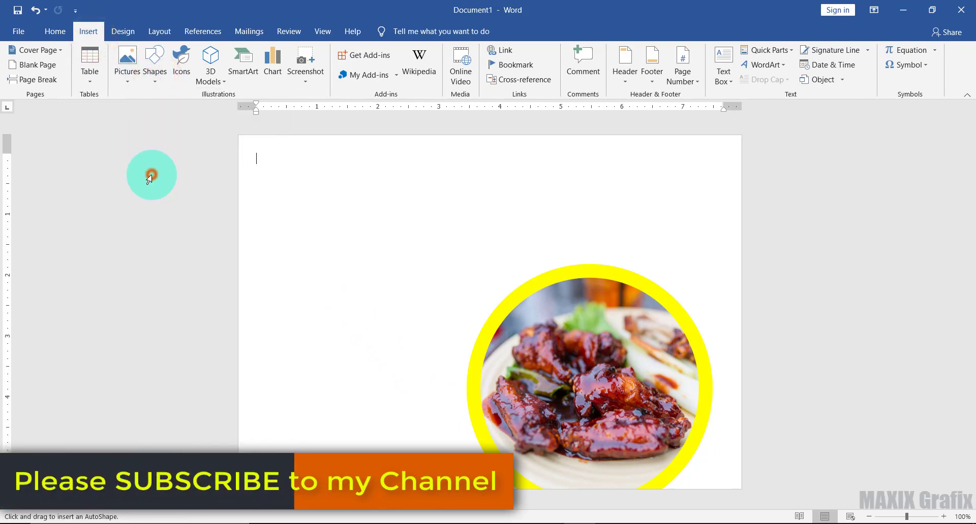
{"action": "left_click_drag", "start_coordinate": [368, 171], "coordinate": [431, 426]}
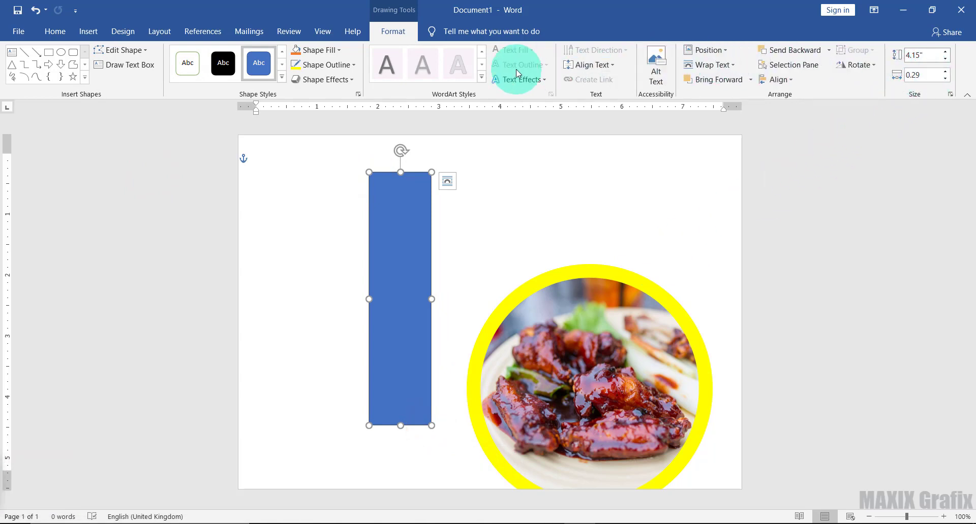
Remove the narrow rectangle's outline and fill it with yellow
{"action": "left_click", "coordinate": [353, 68]}
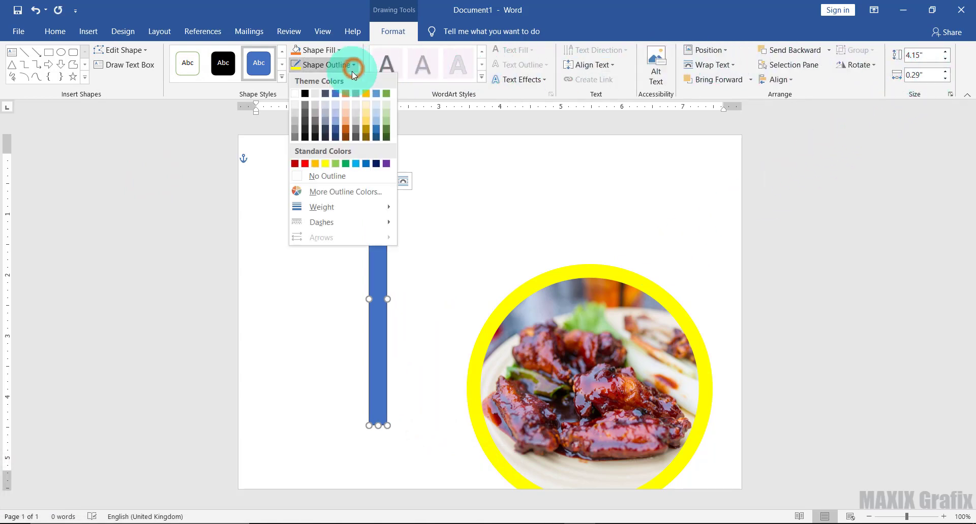
{"action": "left_click", "coordinate": [344, 176]}
{"action": "left_click", "coordinate": [329, 50]}
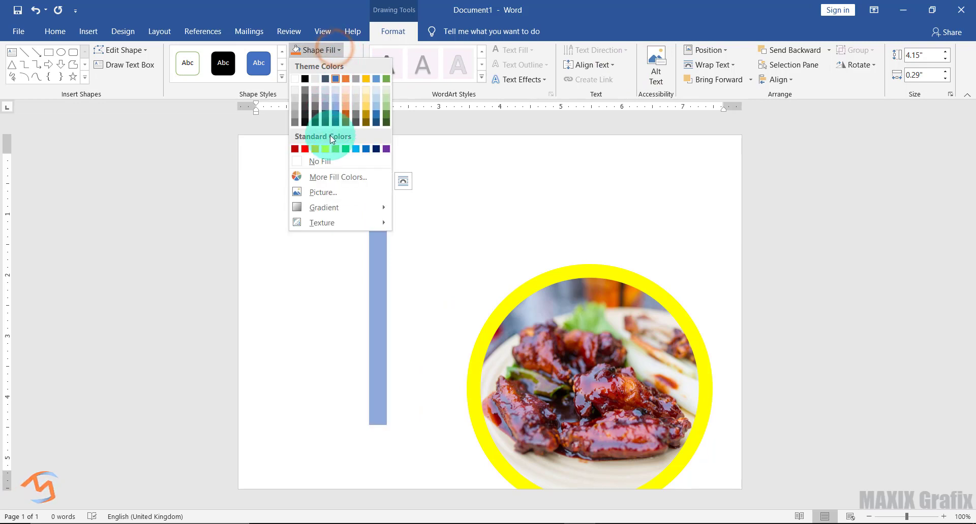
{"action": "left_click", "coordinate": [327, 148]}
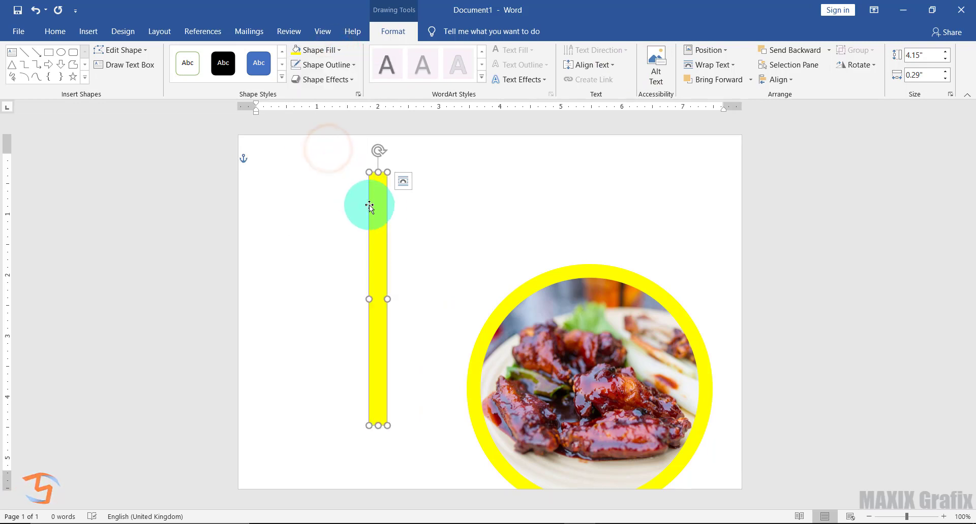
Rotate the yellow bar to 314° and place it diagonally from the page's top edge to the circle's upper-left rim
{"action": "left_click_drag", "start_coordinate": [378, 212], "coordinate": [503, 204]}
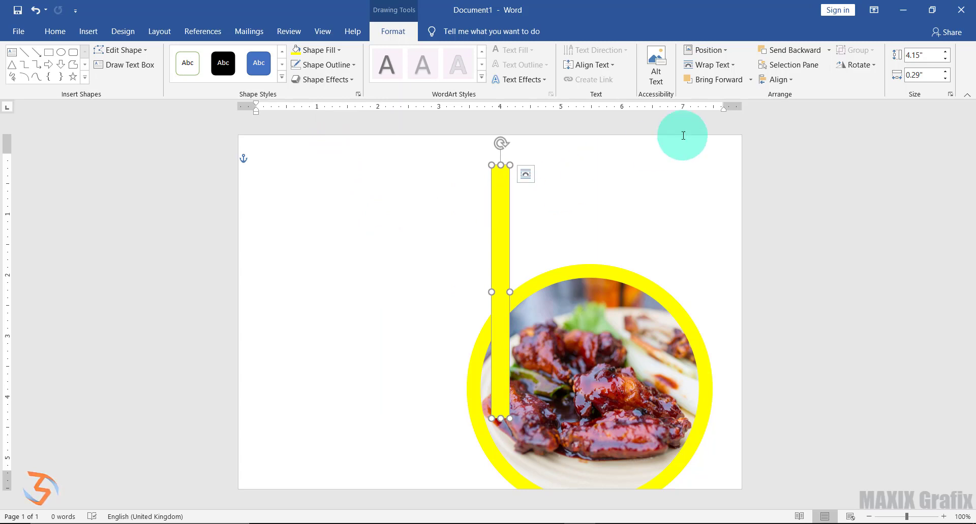
{"action": "left_click", "coordinate": [873, 68]}
{"action": "left_click", "coordinate": [866, 138]}
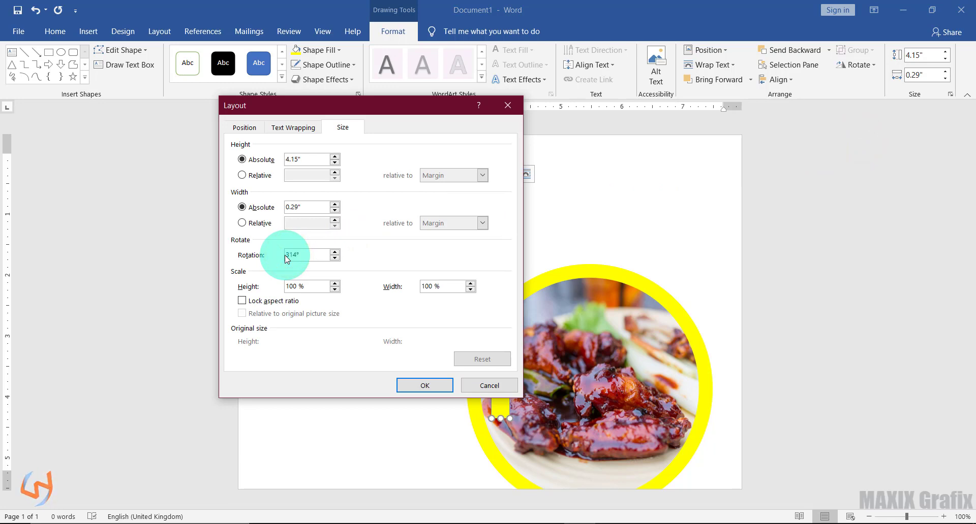
{"action": "left_click", "coordinate": [419, 386]}
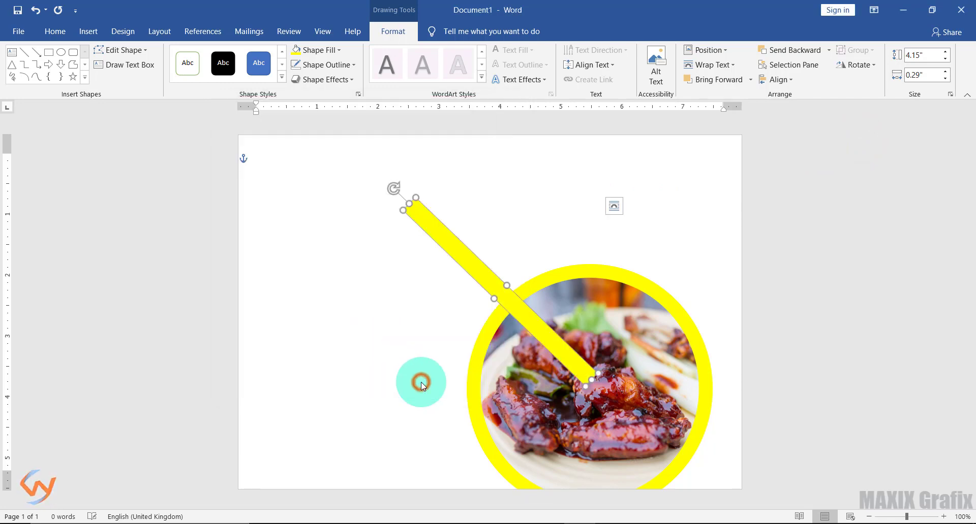
{"action": "left_click_drag", "start_coordinate": [458, 255], "coordinate": [360, 171]}
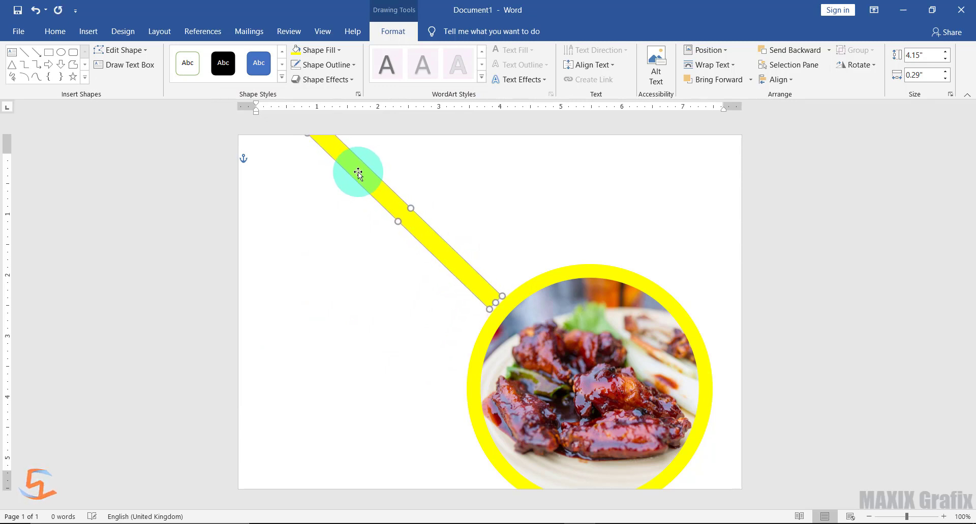
Lengthen the diagonal yellow bar to about 4.62" so it overlaps the circle, and send it backward behind the circle
{"action": "left_click_drag", "start_coordinate": [495, 302], "coordinate": [514, 318]}
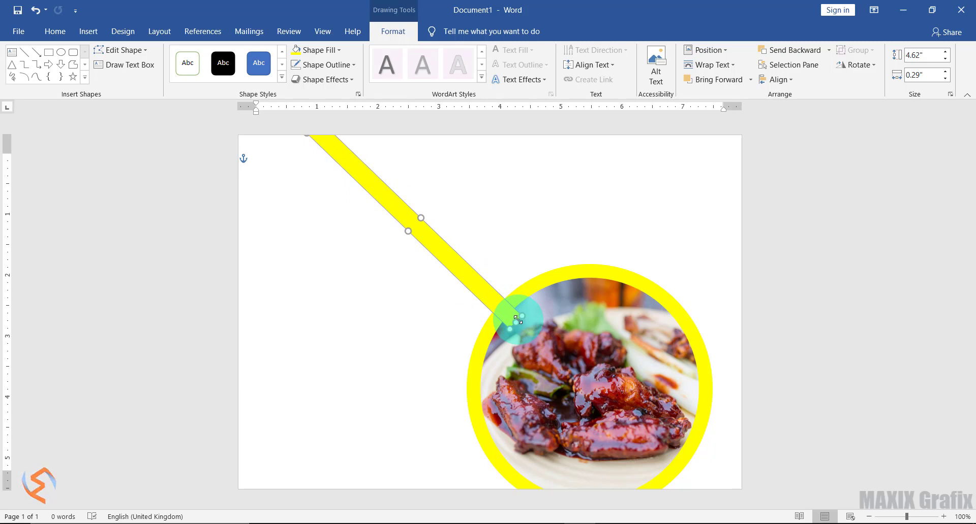
{"action": "left_click", "coordinate": [829, 50]}
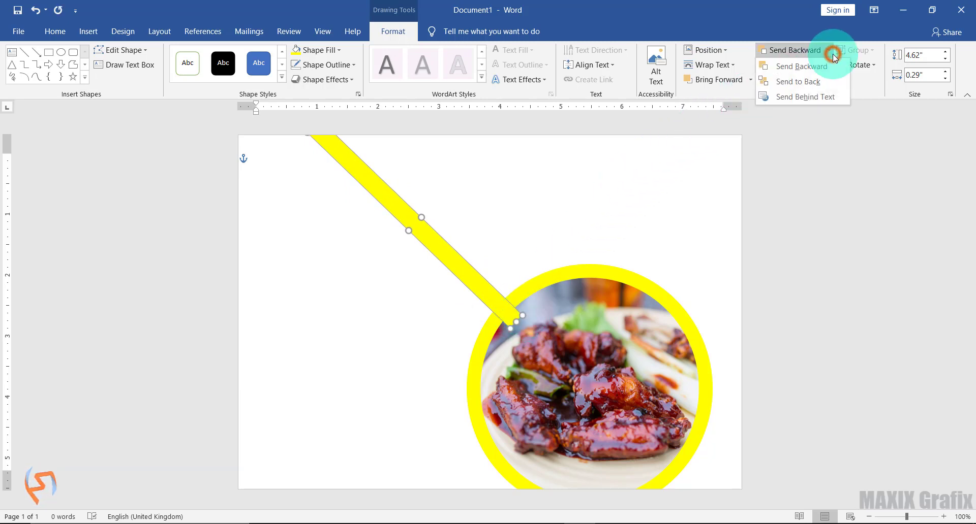
{"action": "left_click", "coordinate": [828, 65]}
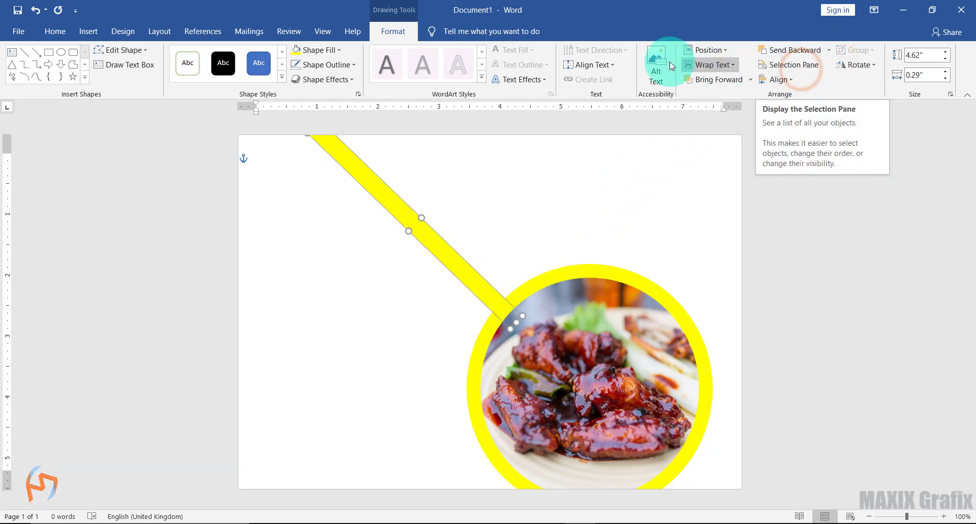
Draw a closed freeform about 2.9" by 6.88" covering the page's upper-right area between the yellow bar and circle, and remove its outline
{"action": "left_click", "coordinate": [85, 77]}
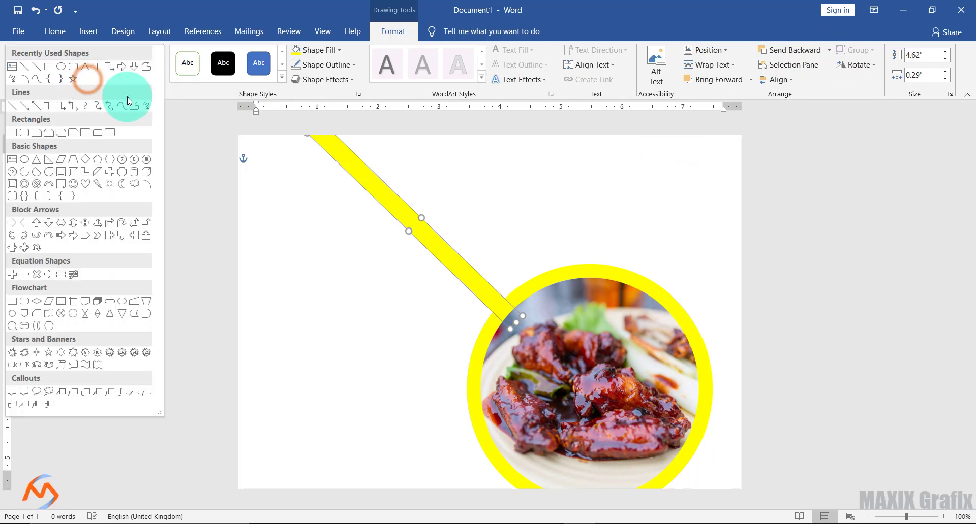
{"action": "left_click", "coordinate": [138, 105]}
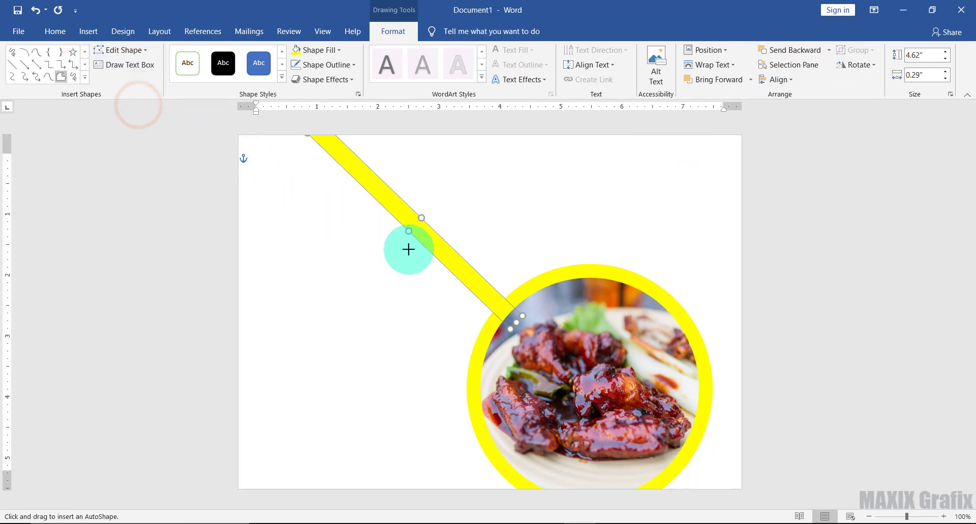
{"action": "left_click", "coordinate": [501, 304]}
{"action": "left_click", "coordinate": [570, 273]}
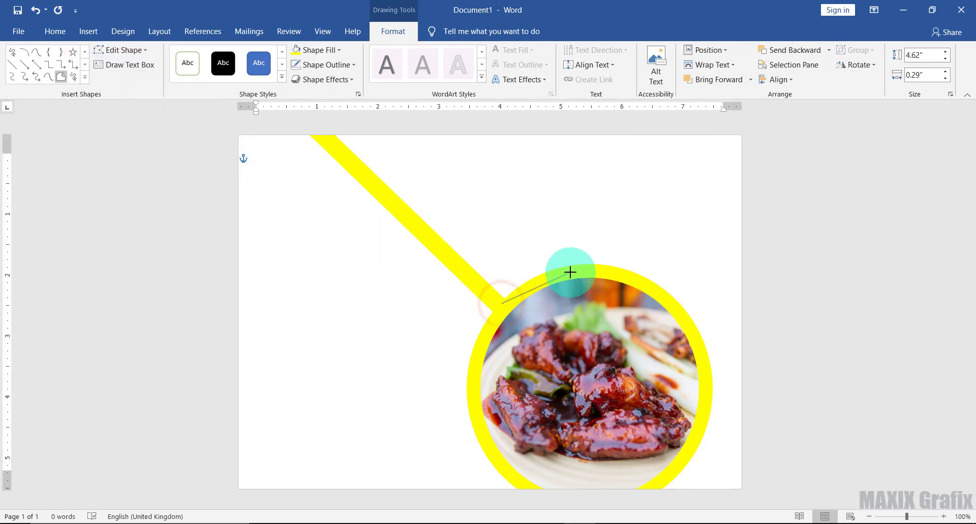
{"action": "left_click", "coordinate": [675, 306]}
{"action": "left_click", "coordinate": [745, 239]}
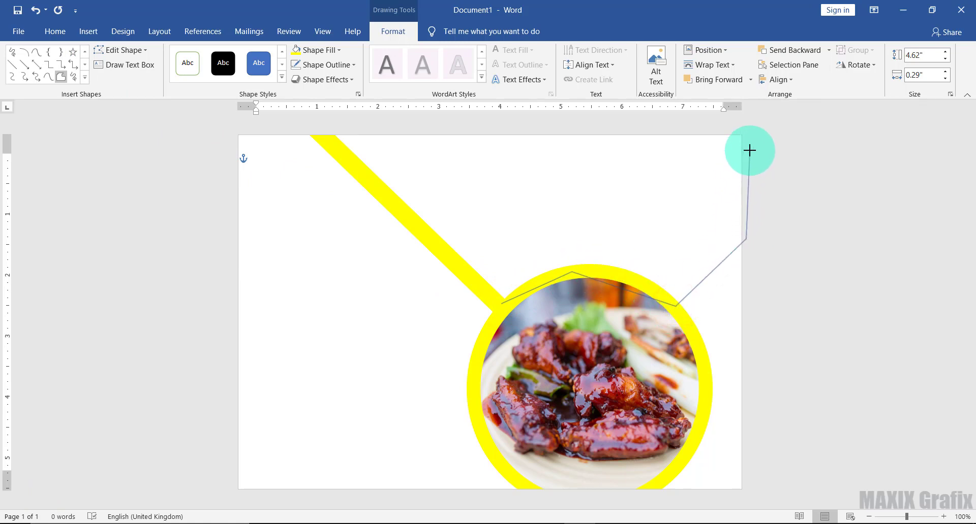
{"action": "left_click", "coordinate": [746, 131]}
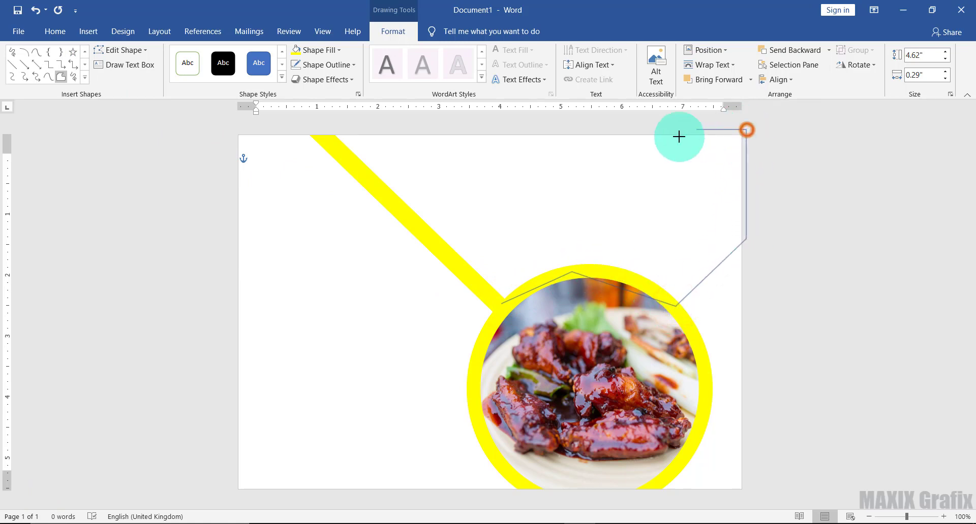
{"action": "left_click", "coordinate": [327, 137]}
{"action": "left_click", "coordinate": [502, 303]}
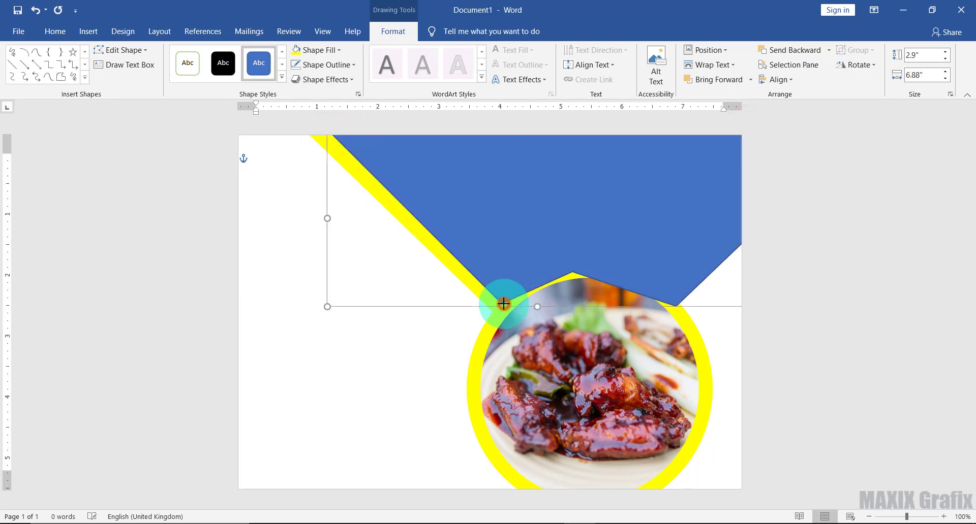
{"action": "left_click", "coordinate": [351, 65]}
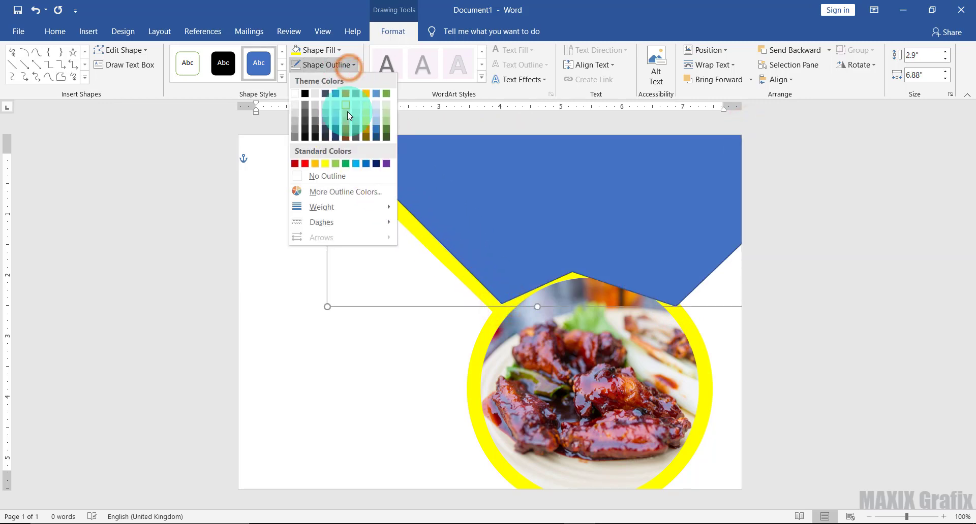
{"action": "left_click", "coordinate": [327, 176]}
Fill the upper-right freeform with the picture grilled-chicken.jpg from file and send the shape to the back
{"action": "left_click", "coordinate": [331, 50]}
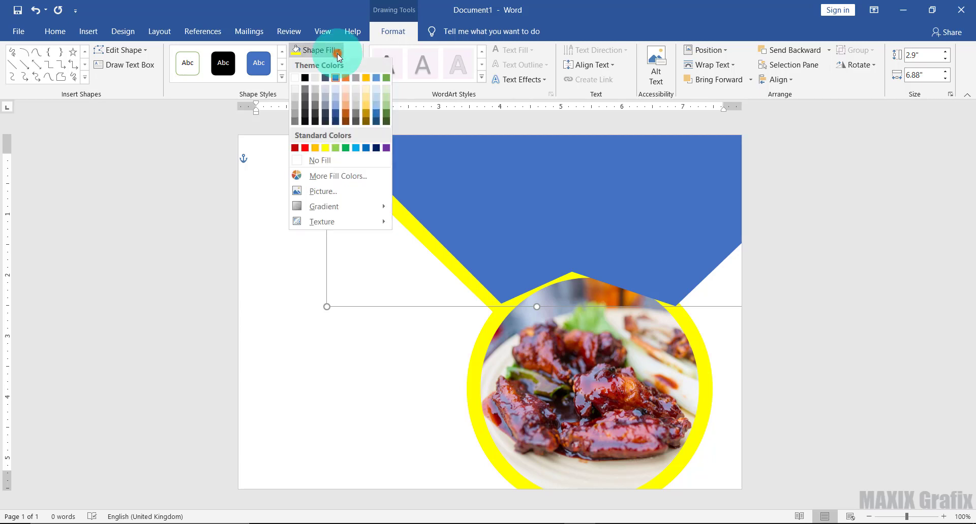
{"action": "left_click", "coordinate": [337, 193]}
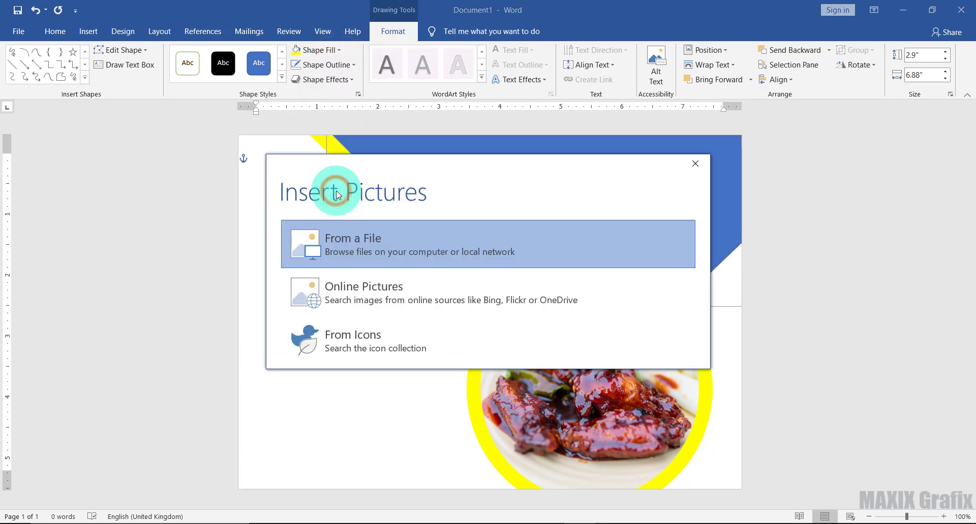
{"action": "left_click", "coordinate": [391, 255]}
{"action": "left_click", "coordinate": [360, 114]}
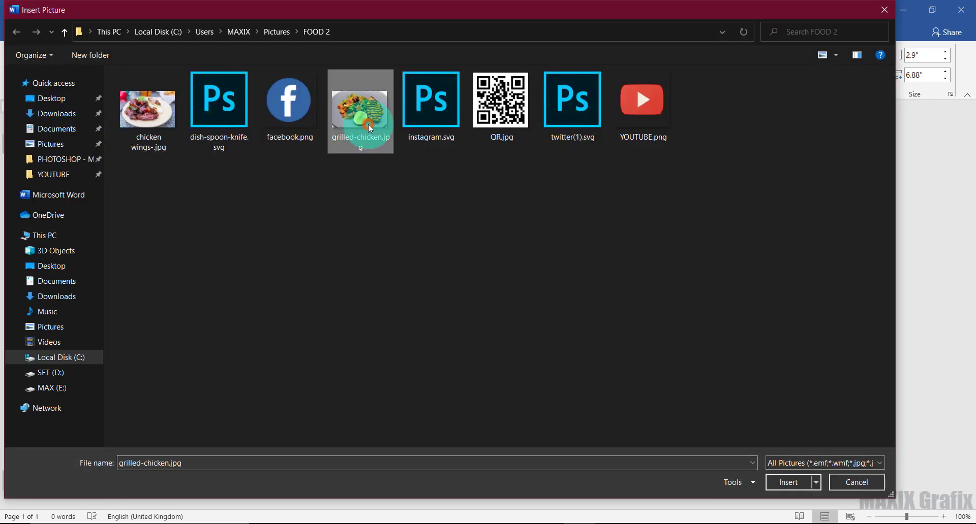
{"action": "left_click", "coordinate": [785, 481]}
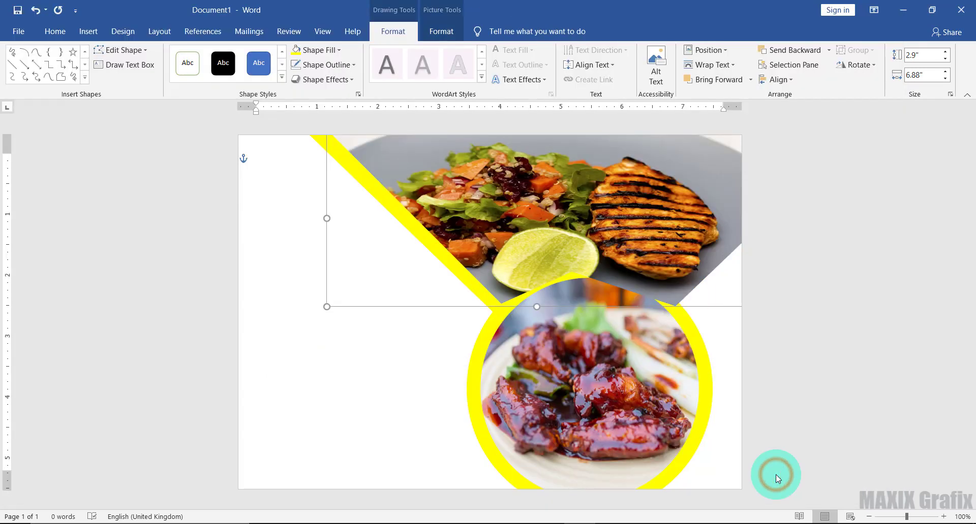
{"action": "left_click", "coordinate": [828, 50]}
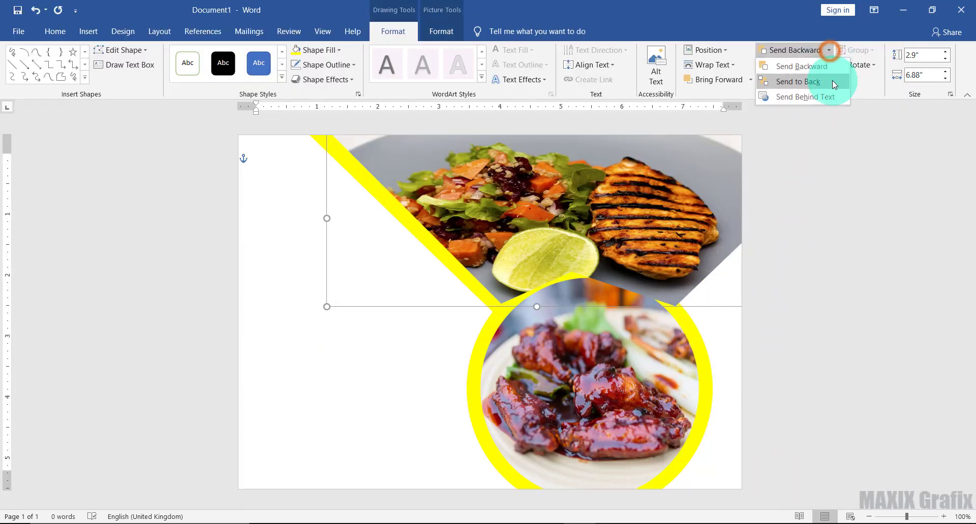
{"action": "left_click", "coordinate": [833, 82]}
Crop the freeform's picture with the Fill option, then resize and reposition it so the chicken, salad and lime sit within the shape
{"action": "left_click", "coordinate": [441, 31]}
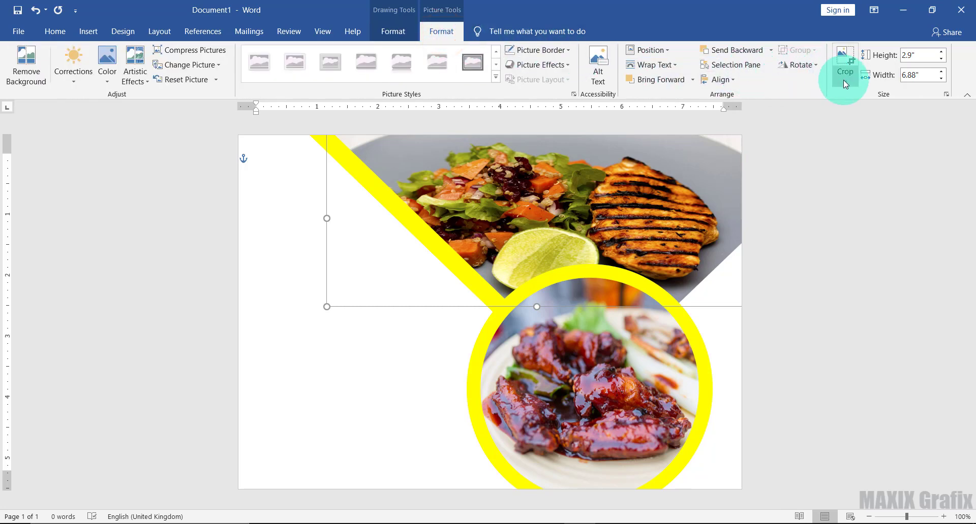
{"action": "left_click", "coordinate": [845, 84]}
{"action": "left_click", "coordinate": [854, 145]}
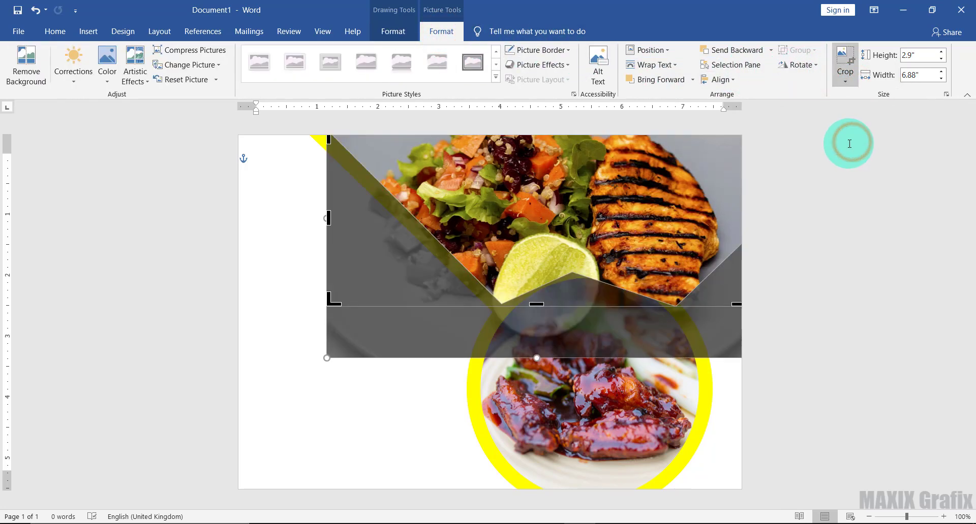
{"action": "left_click_drag", "start_coordinate": [539, 353], "coordinate": [538, 338]}
{"action": "left_click_drag", "start_coordinate": [562, 214], "coordinate": [558, 241]}
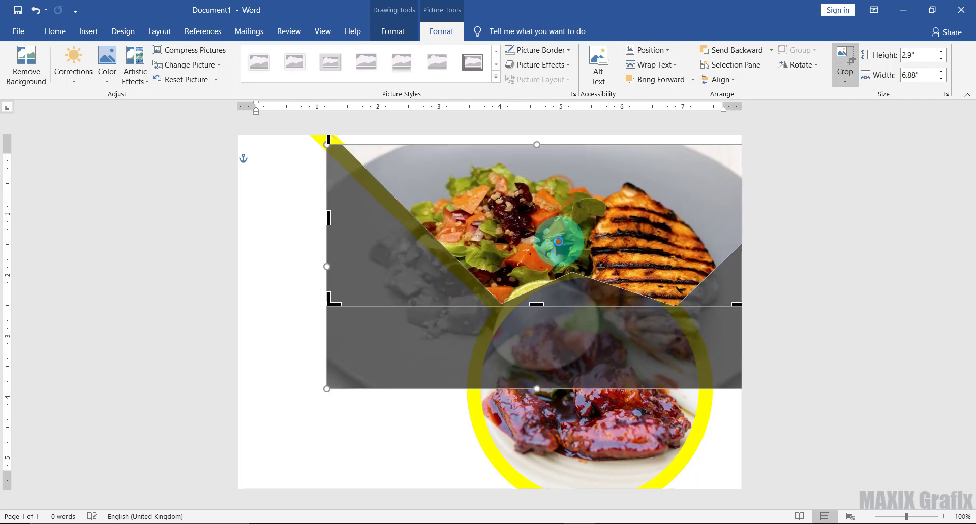
{"action": "left_click_drag", "start_coordinate": [536, 143], "coordinate": [534, 113]}
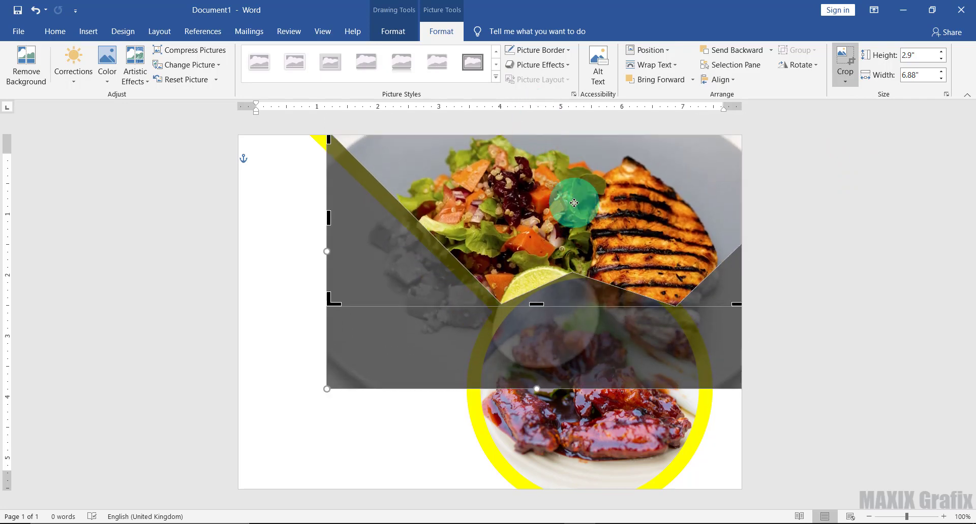
{"action": "left_click_drag", "start_coordinate": [573, 204], "coordinate": [576, 176]}
{"action": "left_click_drag", "start_coordinate": [538, 357], "coordinate": [544, 328]}
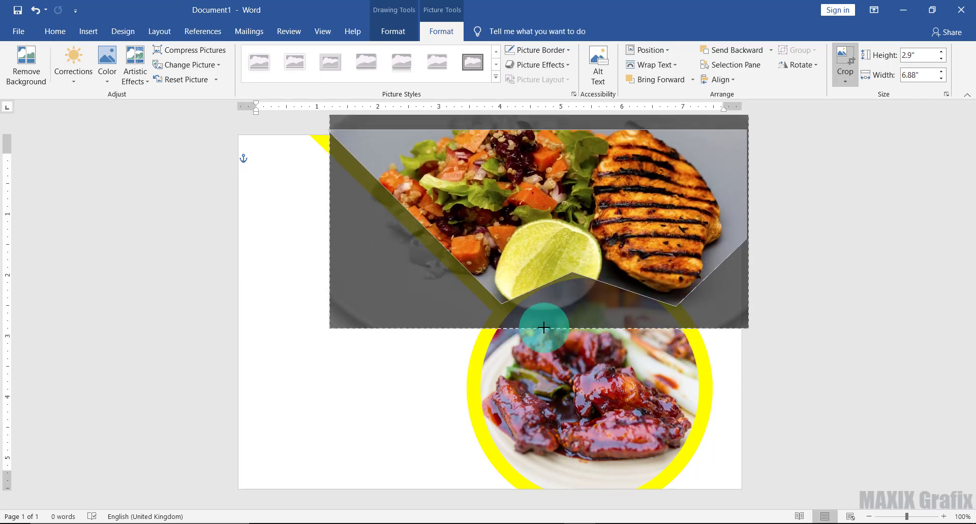
{"action": "left_click_drag", "start_coordinate": [562, 191], "coordinate": [566, 208]}
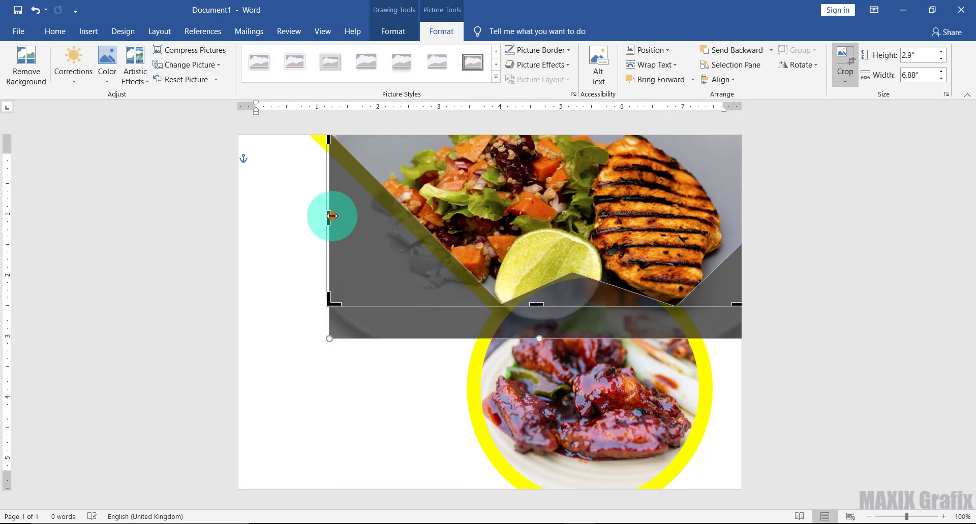
{"action": "left_click_drag", "start_coordinate": [332, 216], "coordinate": [311, 219]}
{"action": "left_click_drag", "start_coordinate": [498, 206], "coordinate": [490, 209]}
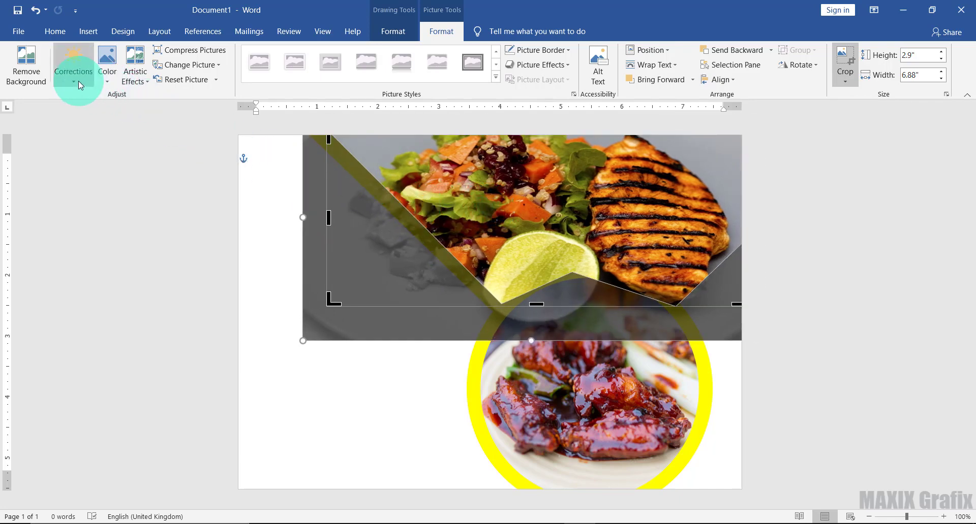
Apply the highest-contrast, normal-brightness correction preset to the grilled chicken picture and leave crop mode
{"action": "left_click", "coordinate": [75, 66]}
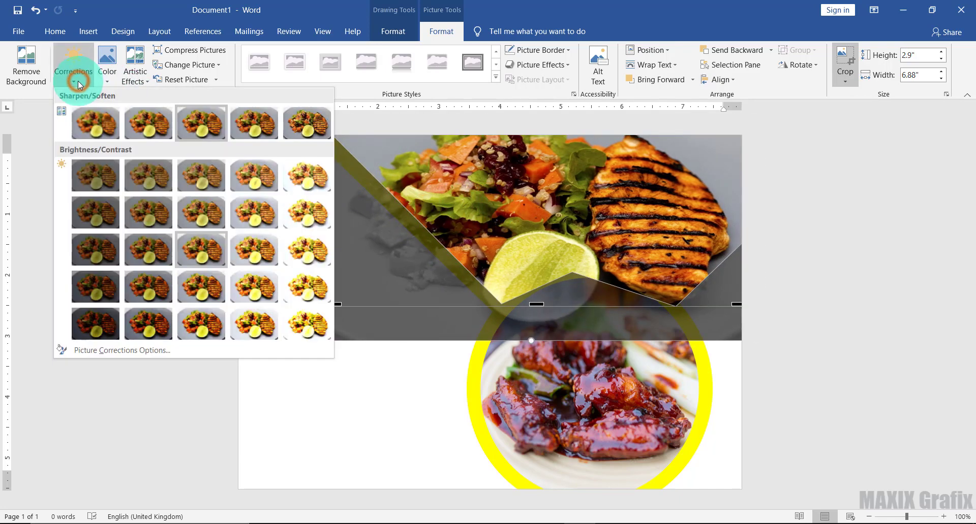
{"action": "left_click", "coordinate": [189, 324]}
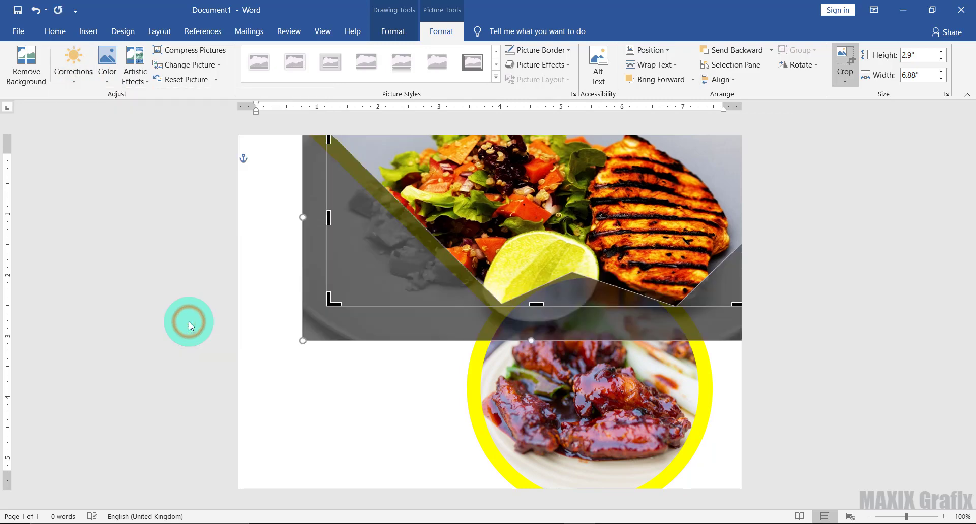
{"action": "left_click", "coordinate": [281, 193]}
Draw a closed freeform about 4.23" by 1.52" covering the page's lower-right area, from the circle's upper-right rim to the bottom edge
{"action": "left_click", "coordinate": [89, 32]}
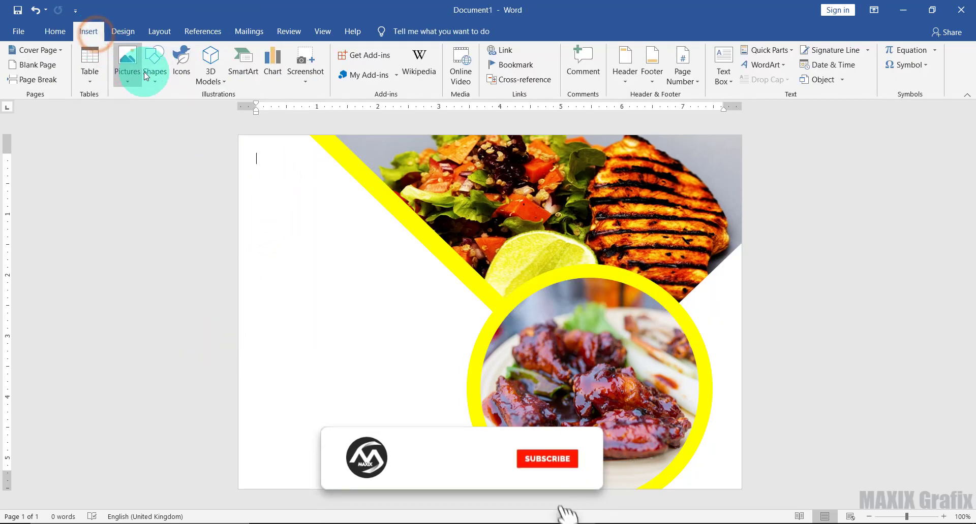
{"action": "left_click", "coordinate": [154, 79]}
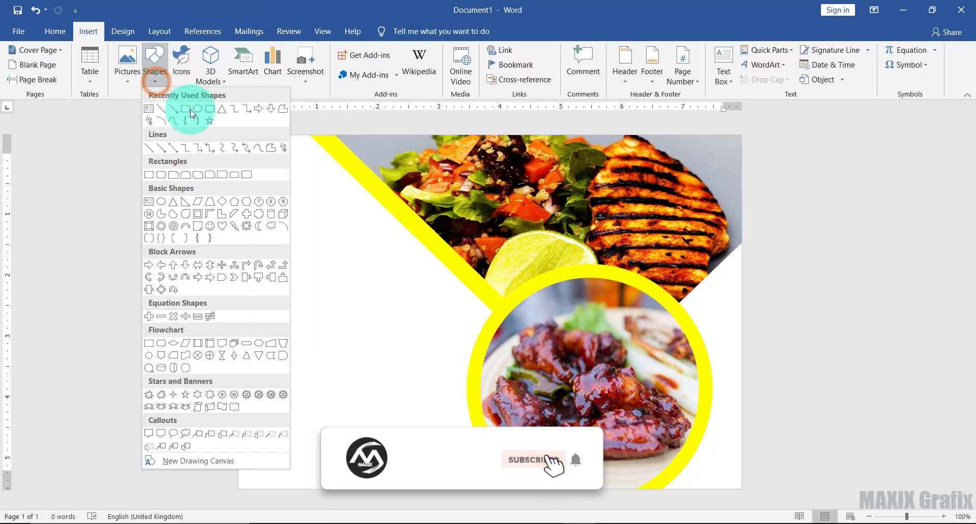
{"action": "left_click", "coordinate": [268, 148]}
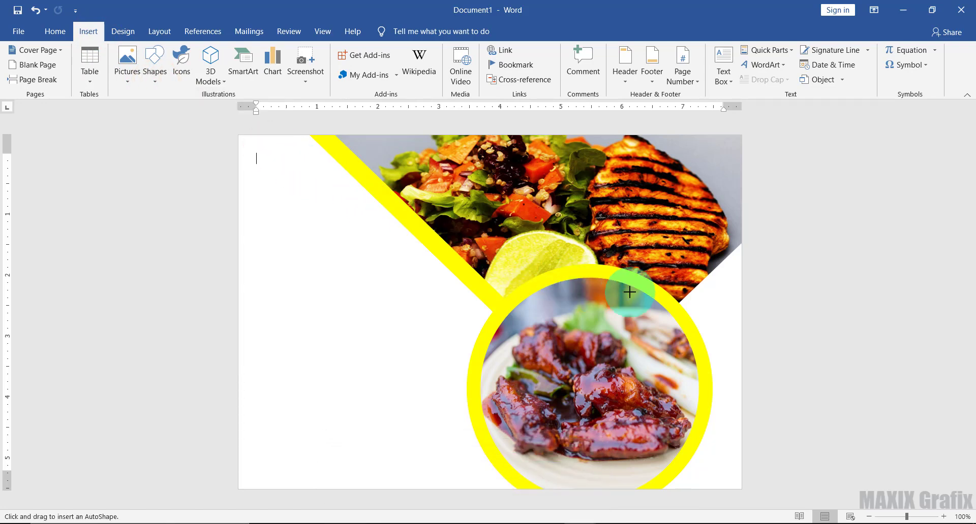
{"action": "left_click", "coordinate": [676, 303]}
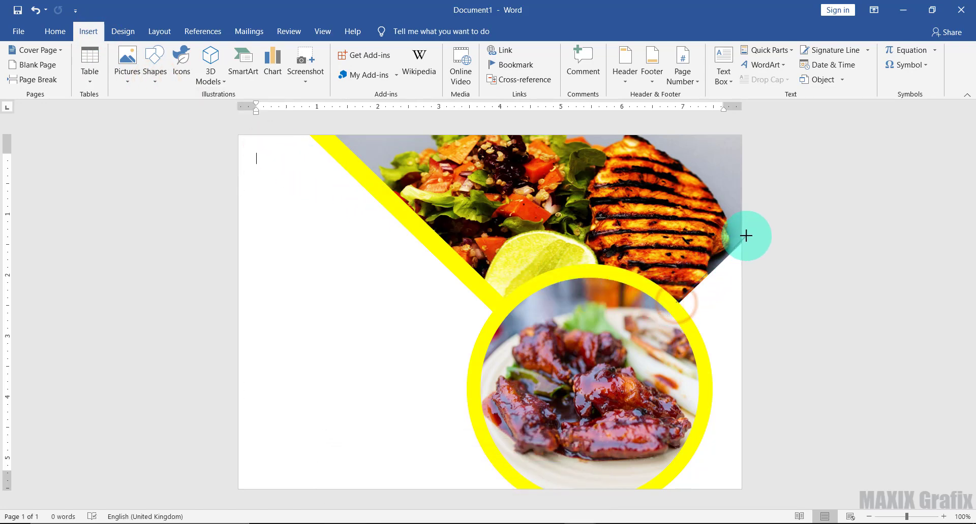
{"action": "left_click", "coordinate": [746, 494]}
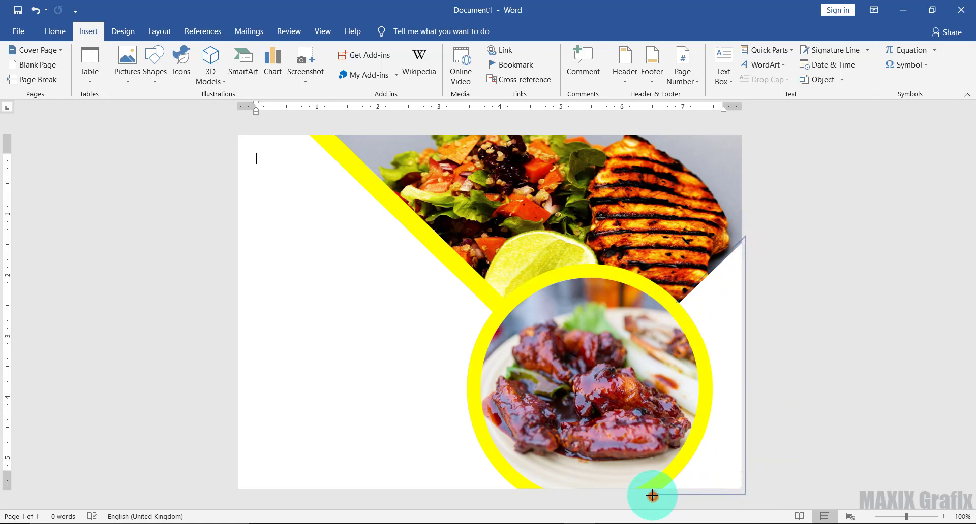
{"action": "left_click", "coordinate": [652, 495]}
{"action": "left_click", "coordinate": [676, 302]}
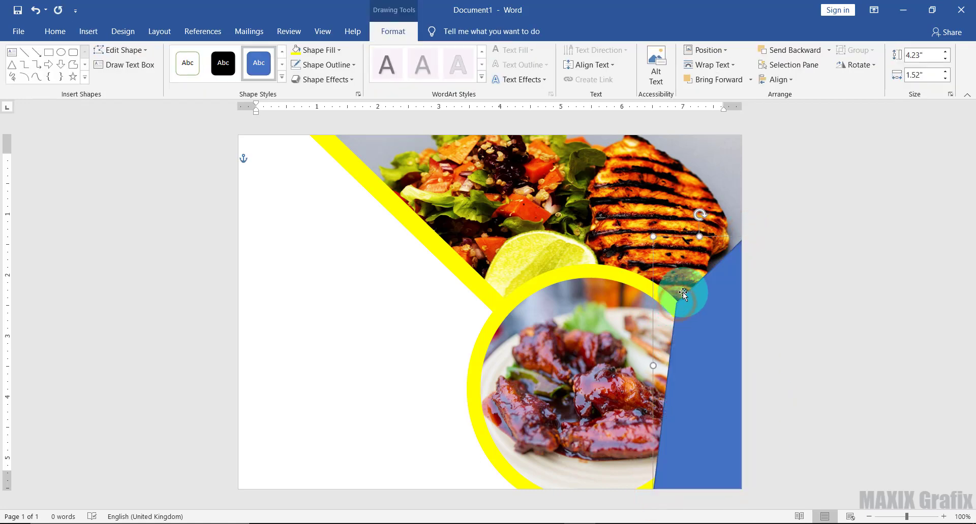
Send the lower-right freeform to the back and remove its outline
{"action": "left_click", "coordinate": [829, 50]}
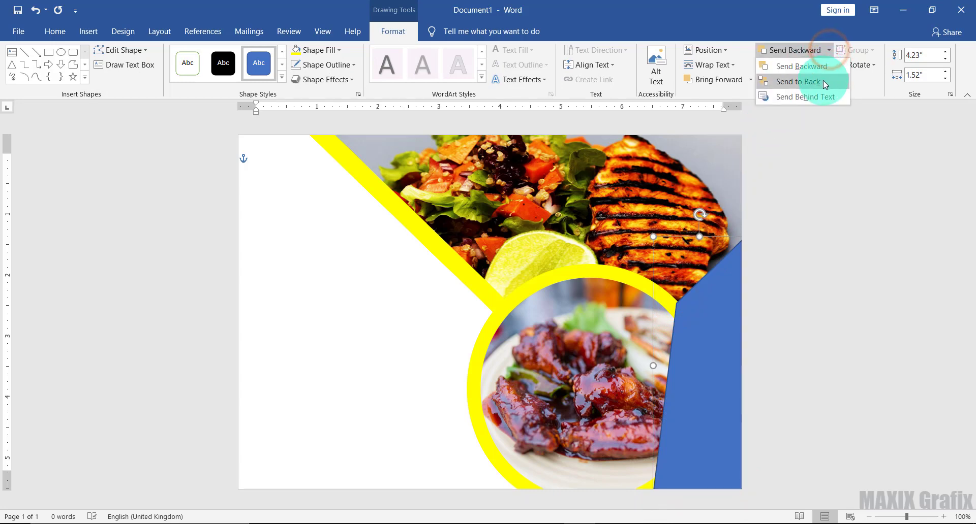
{"action": "left_click", "coordinate": [798, 81]}
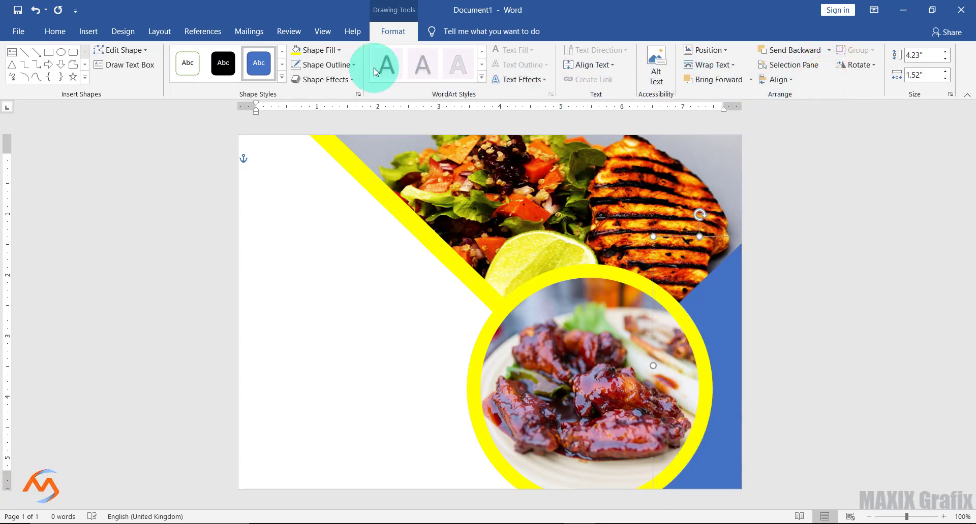
{"action": "left_click", "coordinate": [354, 65]}
{"action": "left_click", "coordinate": [339, 176]}
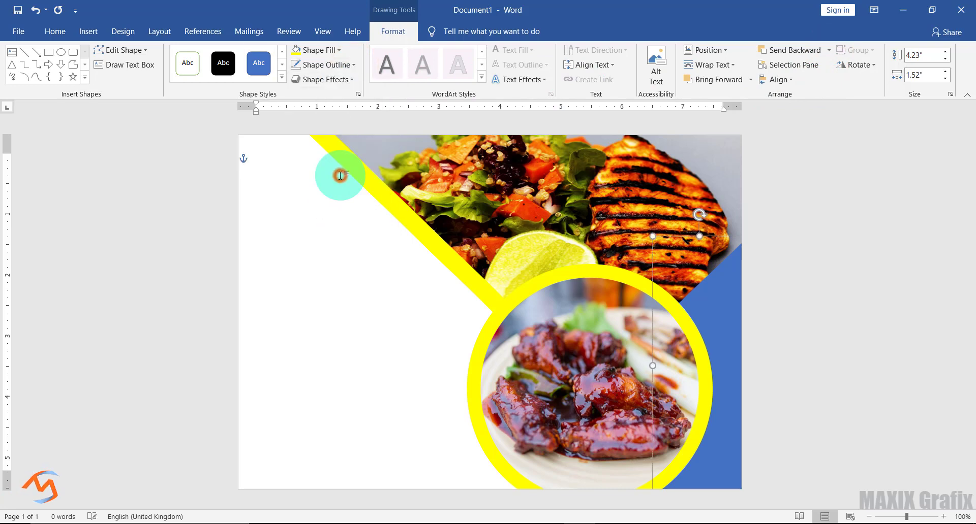
Give the lower-right freeform a linear gradient fill with a 0° angle
{"action": "left_click", "coordinate": [333, 50]}
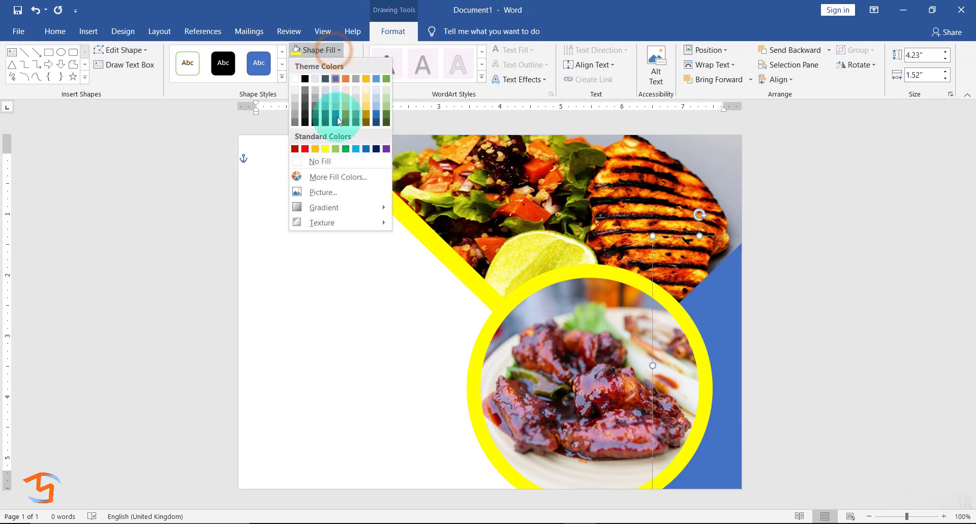
{"action": "mouse_move", "coordinate": [339, 208]}
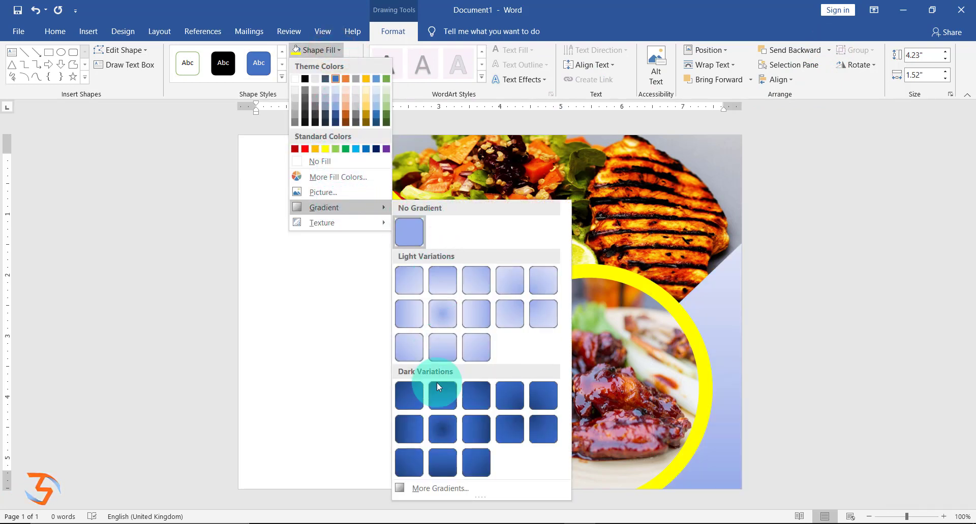
{"action": "left_click", "coordinate": [448, 488]}
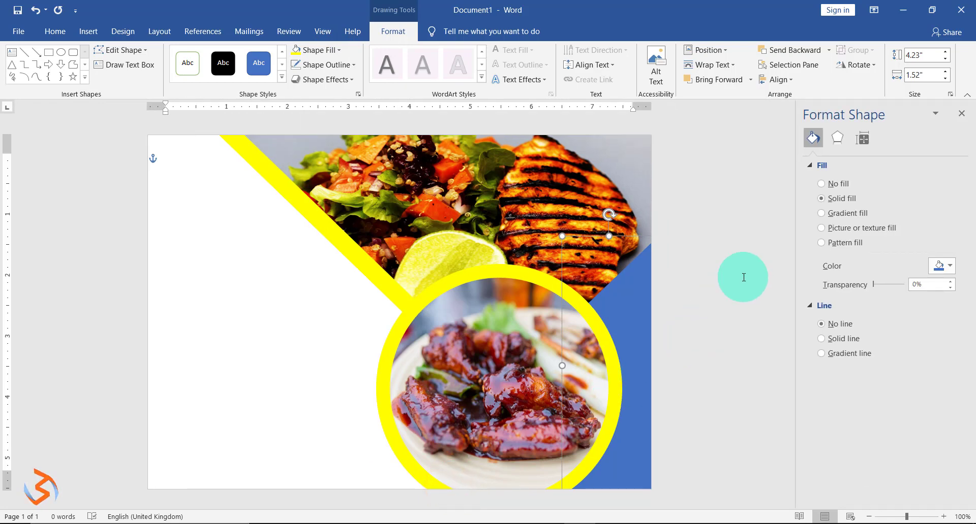
{"action": "left_click", "coordinate": [821, 214]}
{"action": "left_click", "coordinate": [948, 285]}
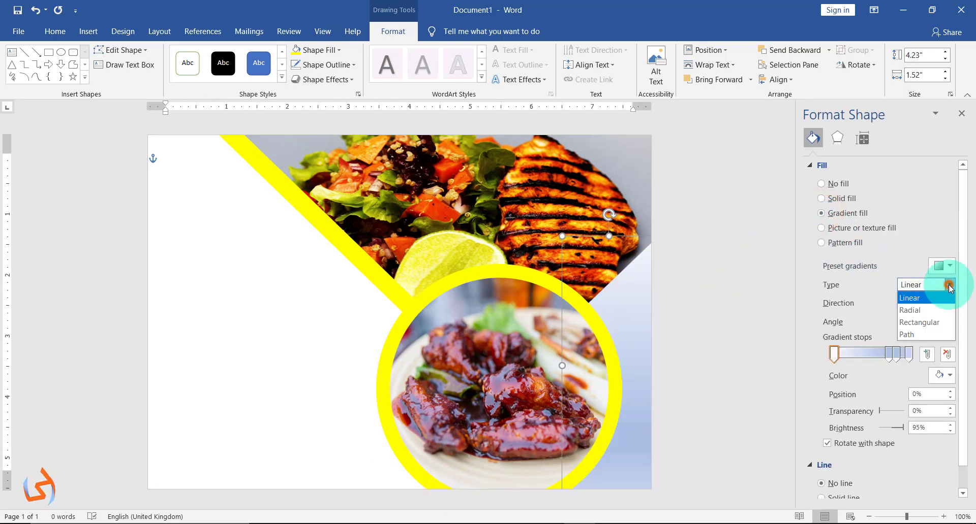
{"action": "left_click", "coordinate": [925, 298]}
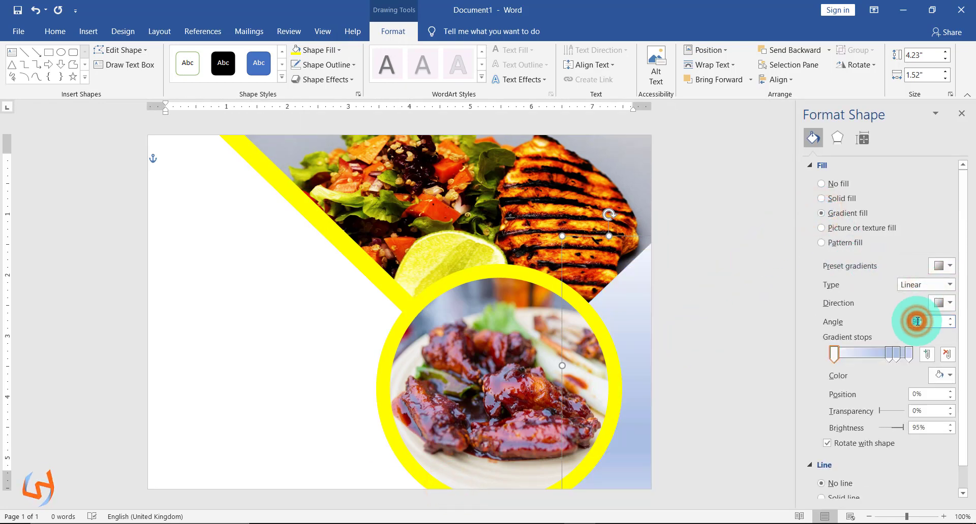
{"action": "left_click", "coordinate": [917, 321]}
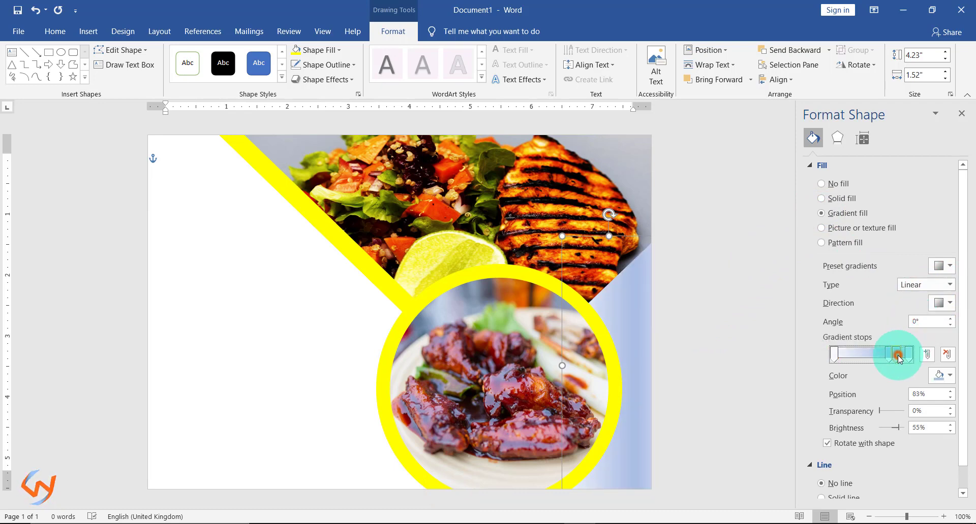
Remove the extra gradient stops, keeping the 74% and 100% ones, and colour the 100% stop black
{"action": "left_click", "coordinate": [838, 361]}
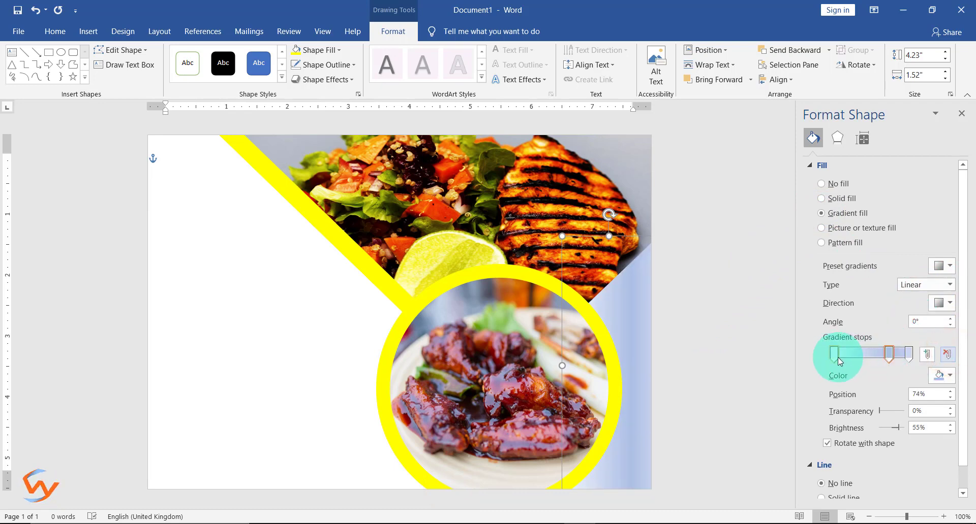
{"action": "left_click", "coordinate": [946, 354]}
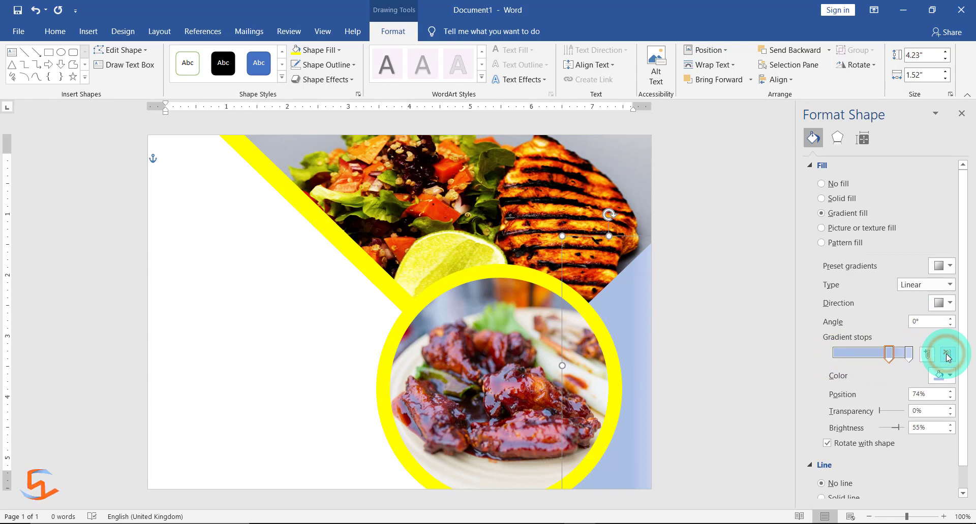
{"action": "left_click", "coordinate": [916, 357]}
{"action": "left_click", "coordinate": [948, 375]}
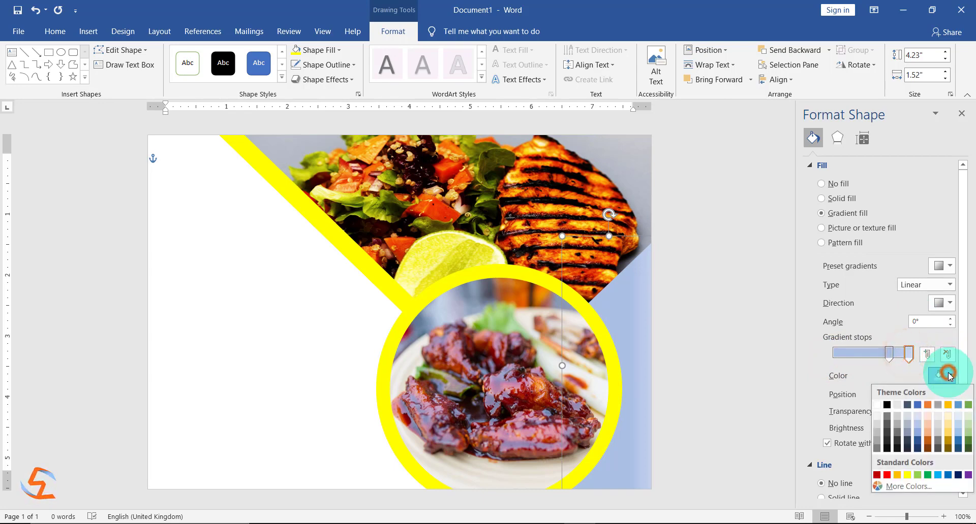
{"action": "left_click", "coordinate": [887, 405]}
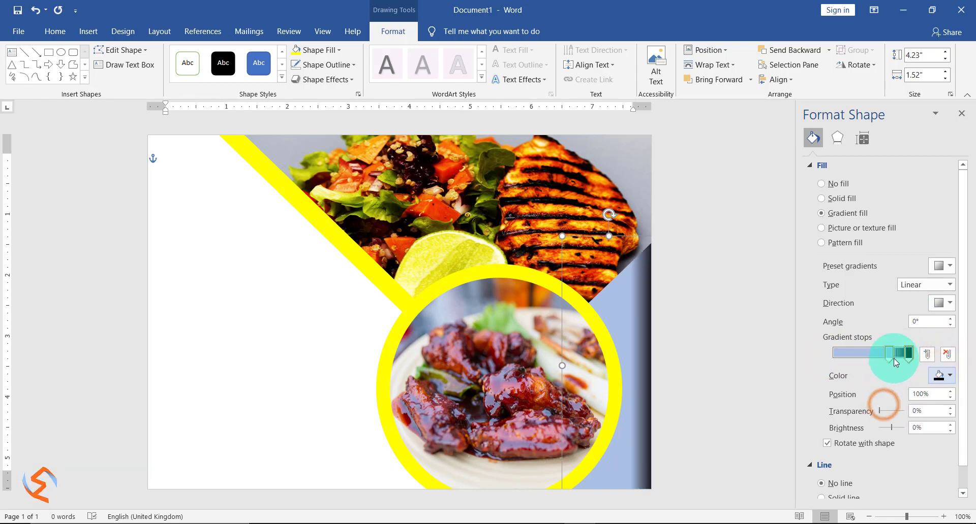
Colour the 74% gradient stop yellow, set its position to 67%, and close the shape formatting options
{"action": "left_click", "coordinate": [941, 375]}
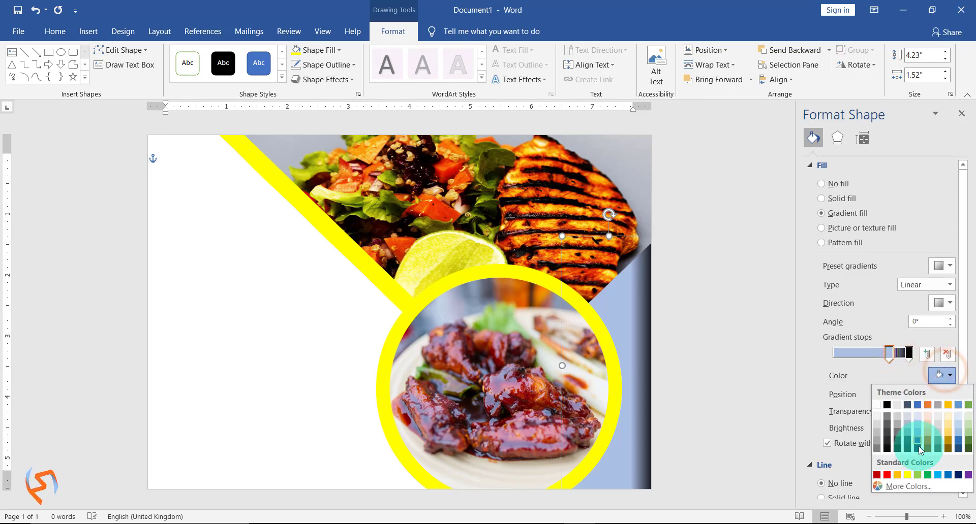
{"action": "left_click", "coordinate": [907, 476]}
{"action": "left_click", "coordinate": [949, 397]}
{"action": "left_click", "coordinate": [950, 397]}
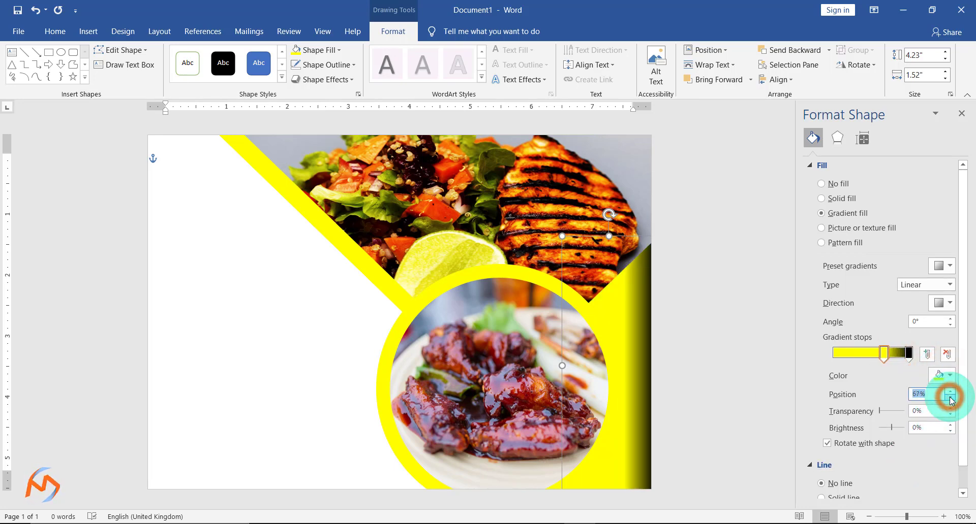
{"action": "left_click", "coordinate": [961, 113]}
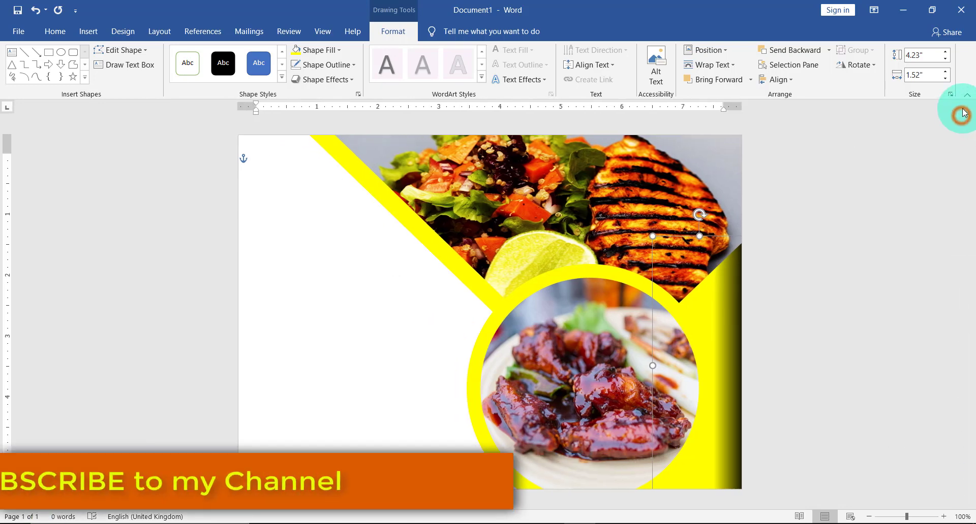
Insert the icon file dish-spoon-knife.svg from the FOOD 2 folder in offline mode and fill it with yellow
{"action": "left_click", "coordinate": [87, 31]}
{"action": "left_click", "coordinate": [179, 77]}
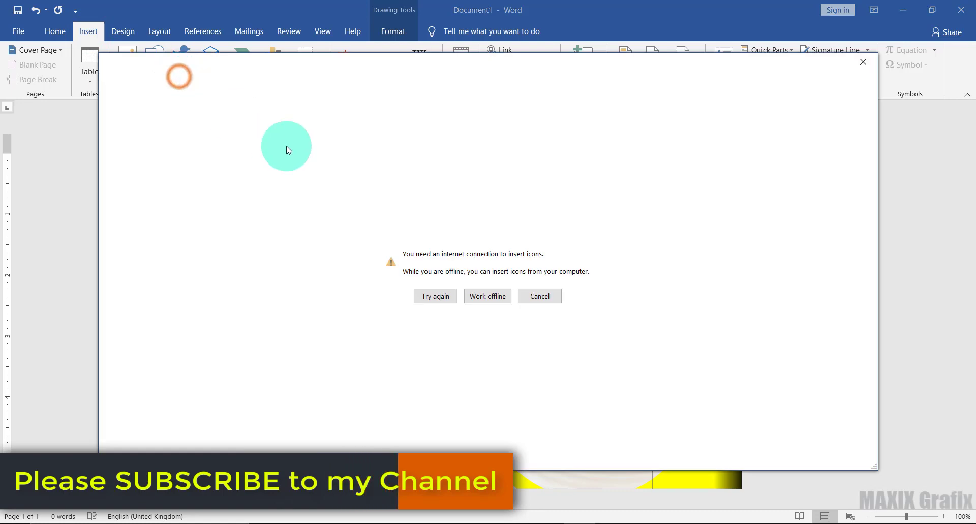
{"action": "left_click", "coordinate": [485, 300]}
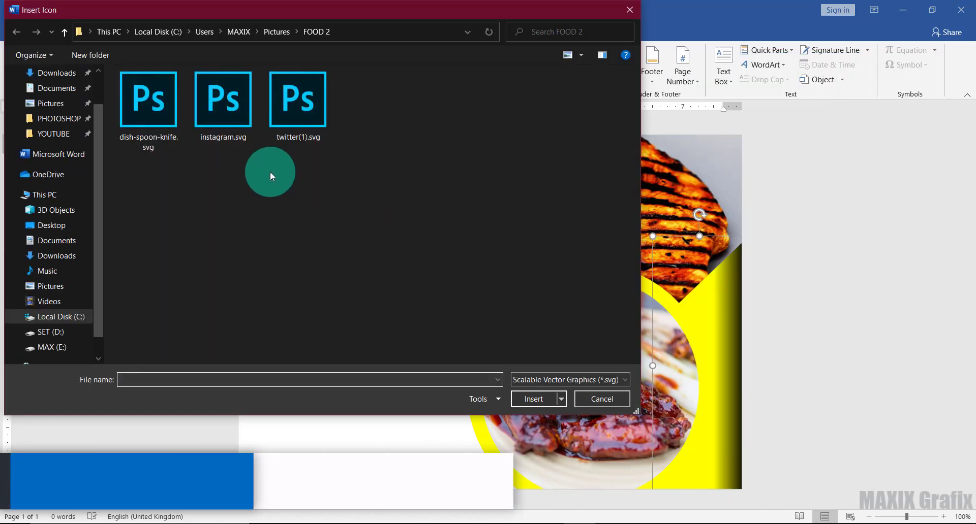
{"action": "left_click", "coordinate": [149, 112]}
{"action": "left_click", "coordinate": [544, 399]}
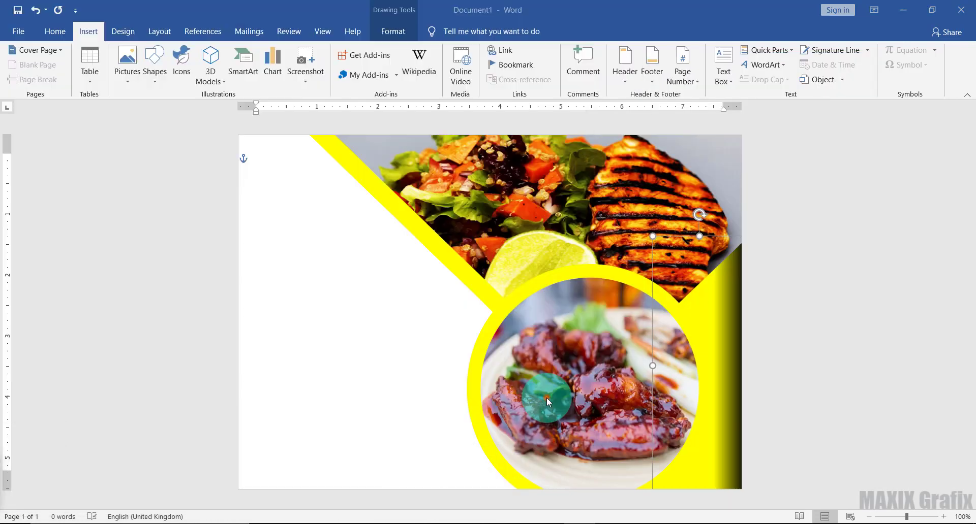
{"action": "left_click", "coordinate": [400, 50]}
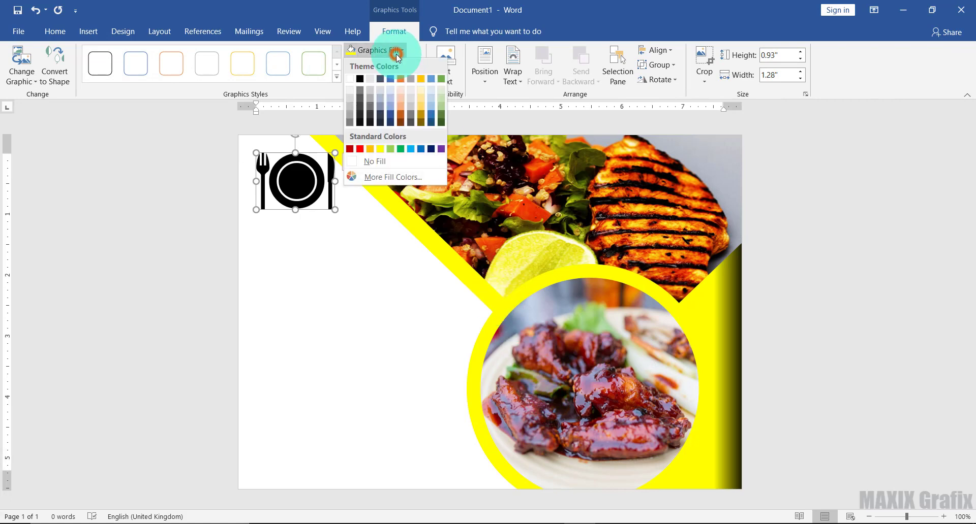
{"action": "left_click", "coordinate": [381, 149]}
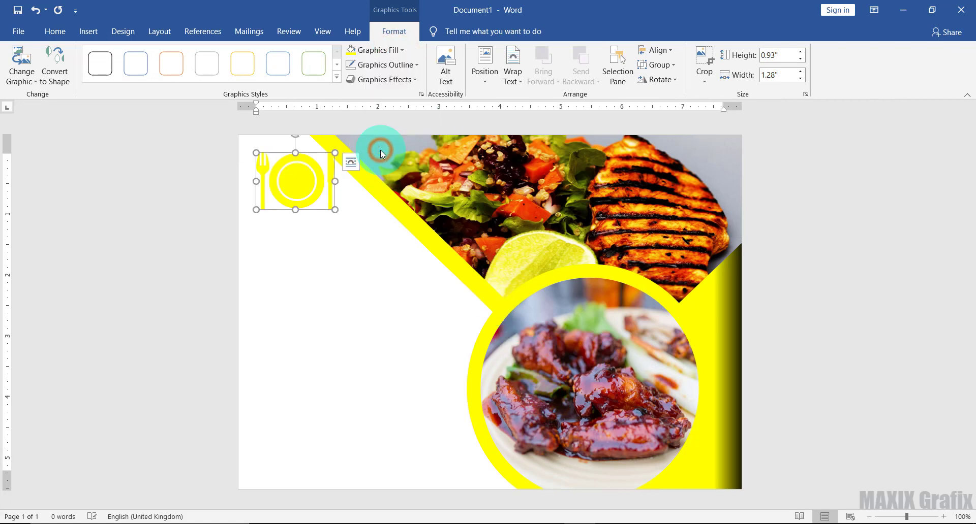
Place the dish icon top left with text wrapping, set its width to 0.72", and move it slightly inward, near the diagonal bar
{"action": "left_click", "coordinate": [486, 87]}
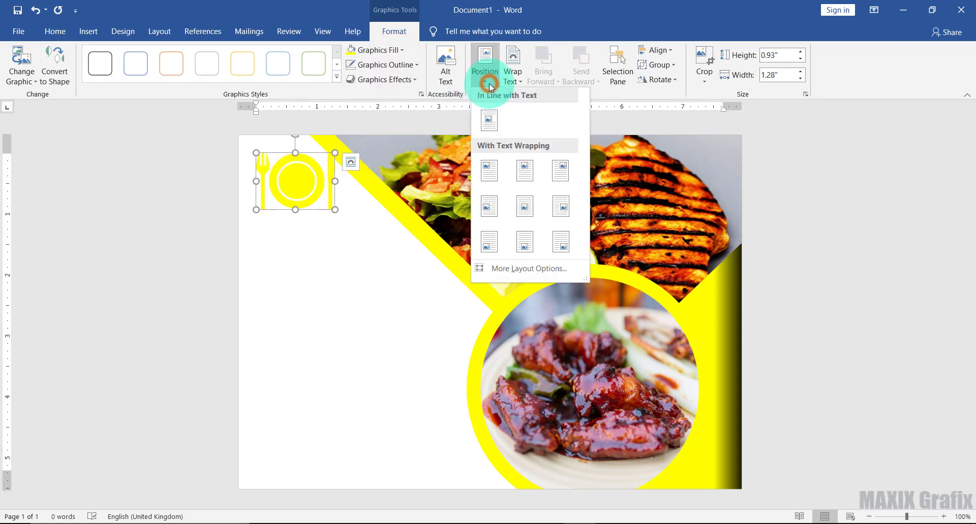
{"action": "left_click", "coordinate": [488, 170]}
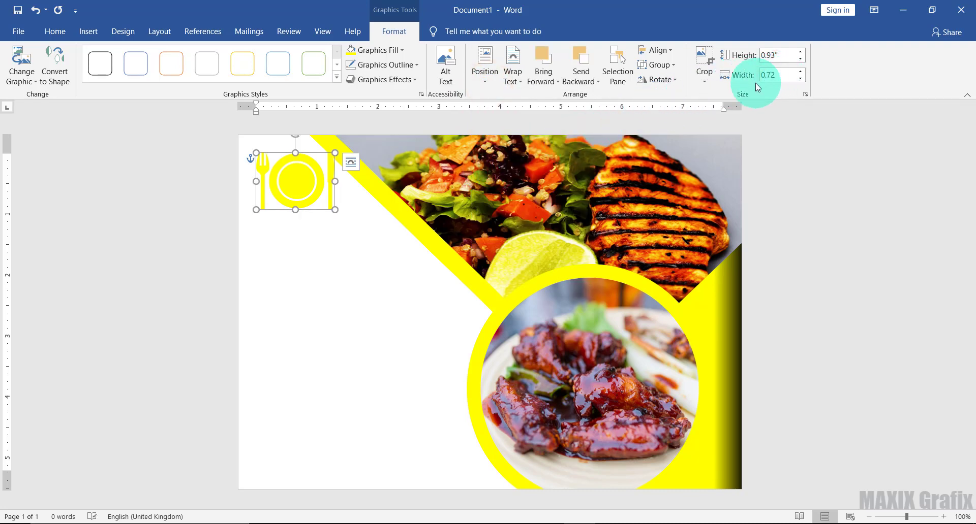
{"action": "left_click", "coordinate": [299, 176]}
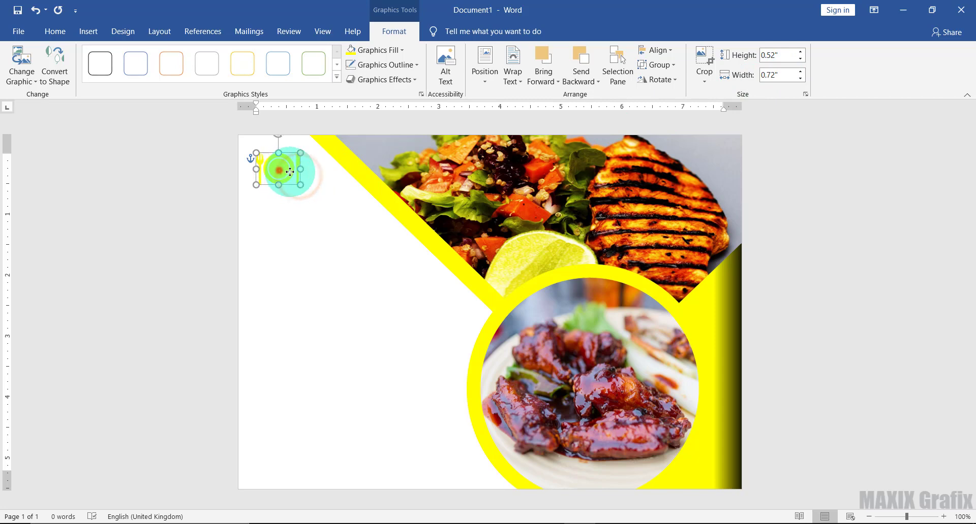
{"action": "left_click_drag", "start_coordinate": [283, 169], "coordinate": [310, 189]}
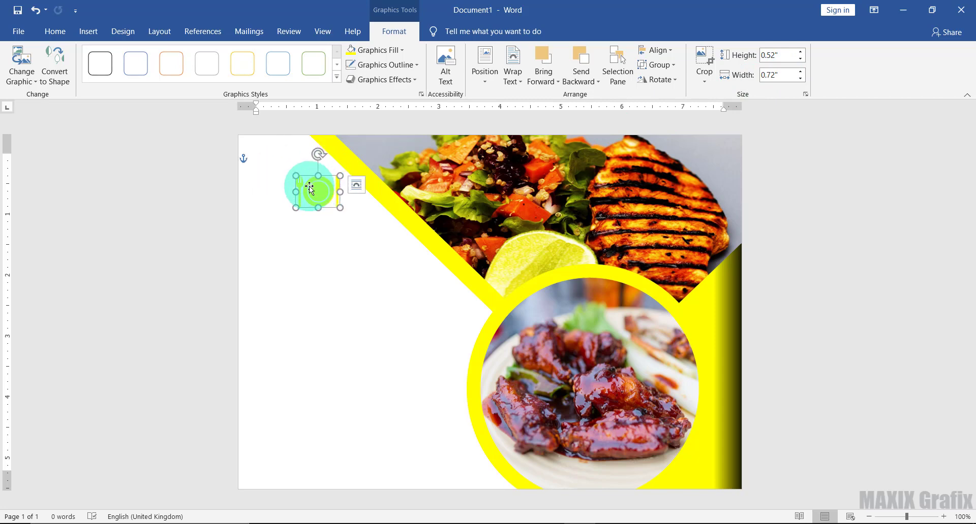
Set the page colour to black
{"action": "left_click", "coordinate": [126, 30]}
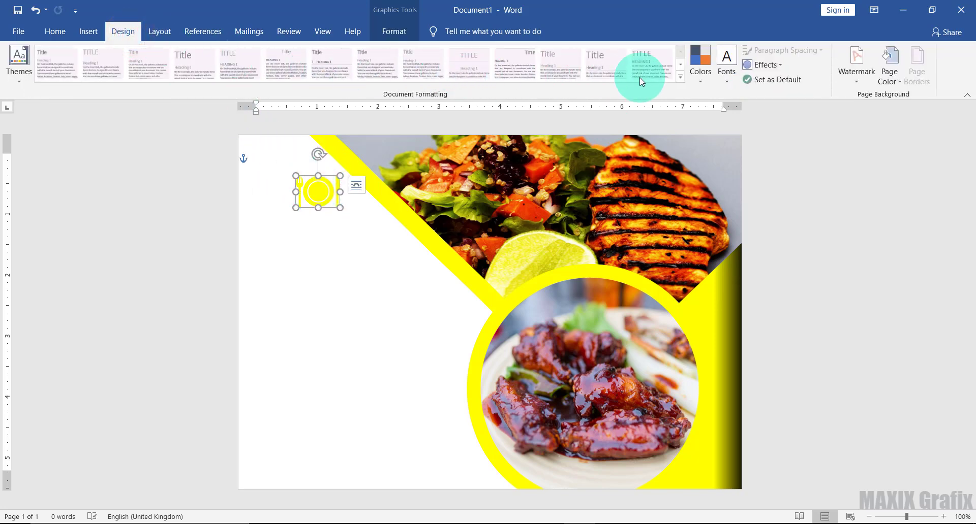
{"action": "left_click", "coordinate": [890, 71]}
{"action": "left_click", "coordinate": [887, 110]}
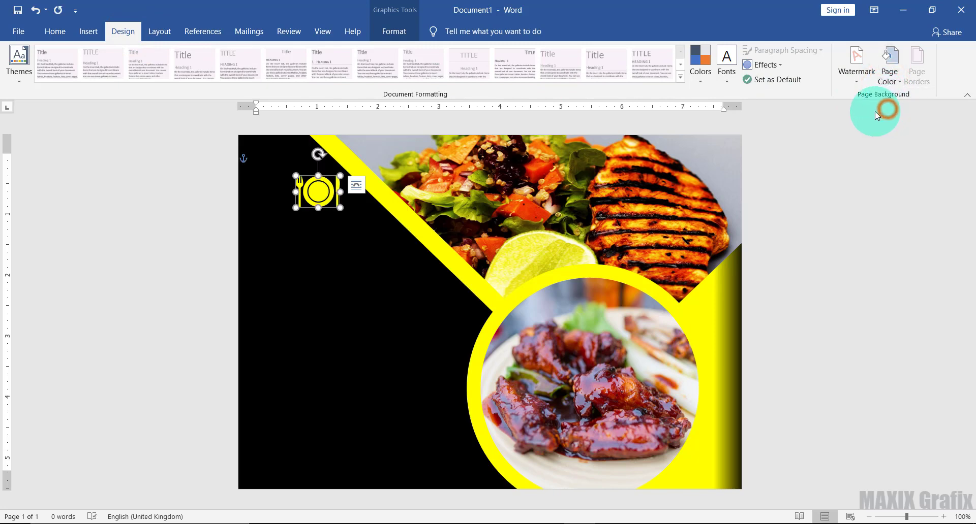
Draw a text box about 0.93" by 1.73" below the dish icon and enter CHICKEN
{"action": "left_click", "coordinate": [88, 31]}
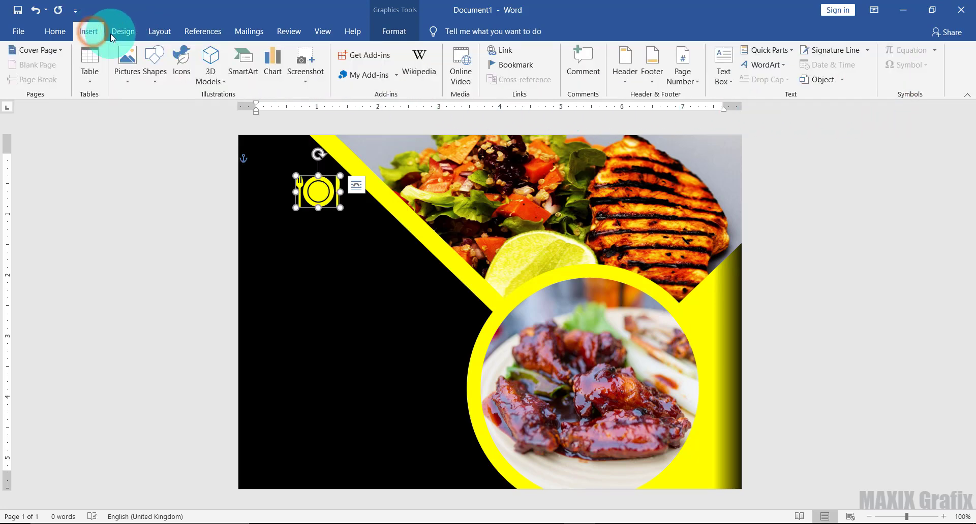
{"action": "left_click", "coordinate": [724, 82]}
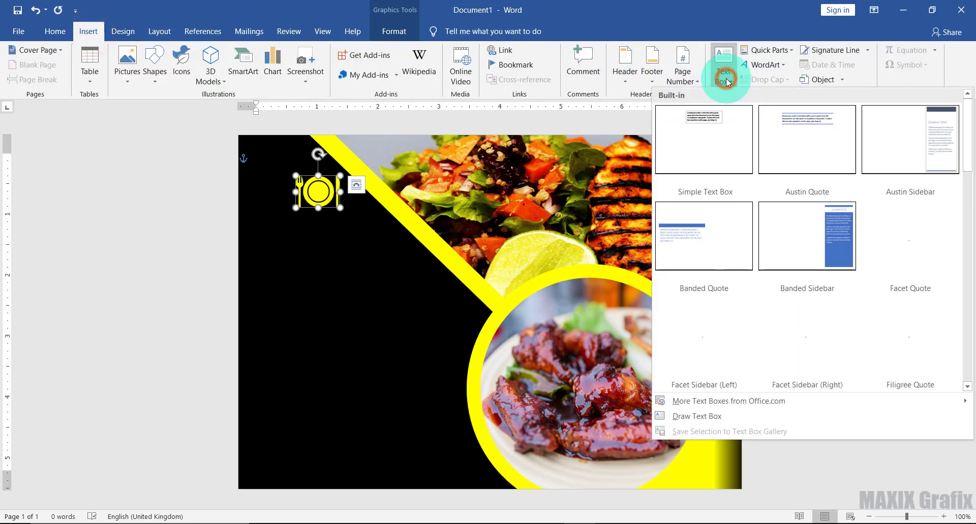
{"action": "left_click", "coordinate": [696, 416]}
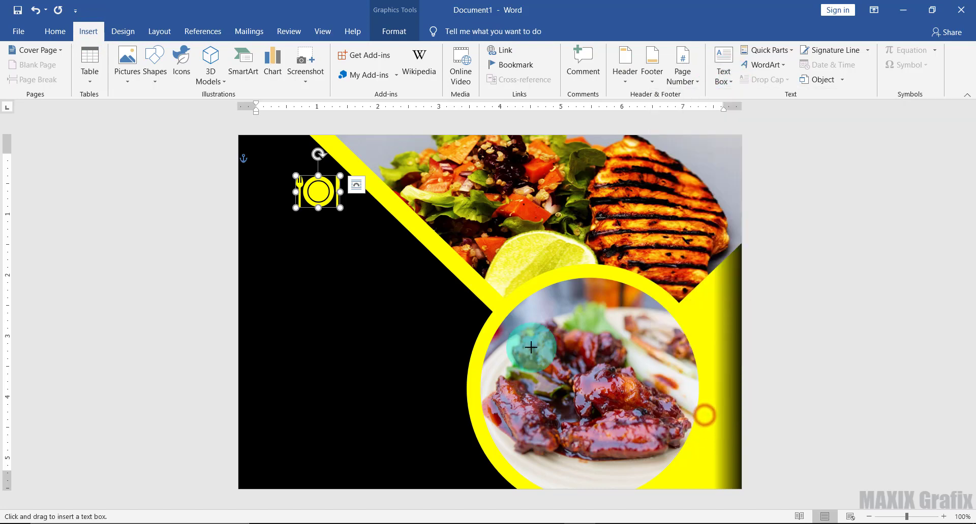
{"action": "left_click_drag", "start_coordinate": [317, 236], "coordinate": [422, 293]}
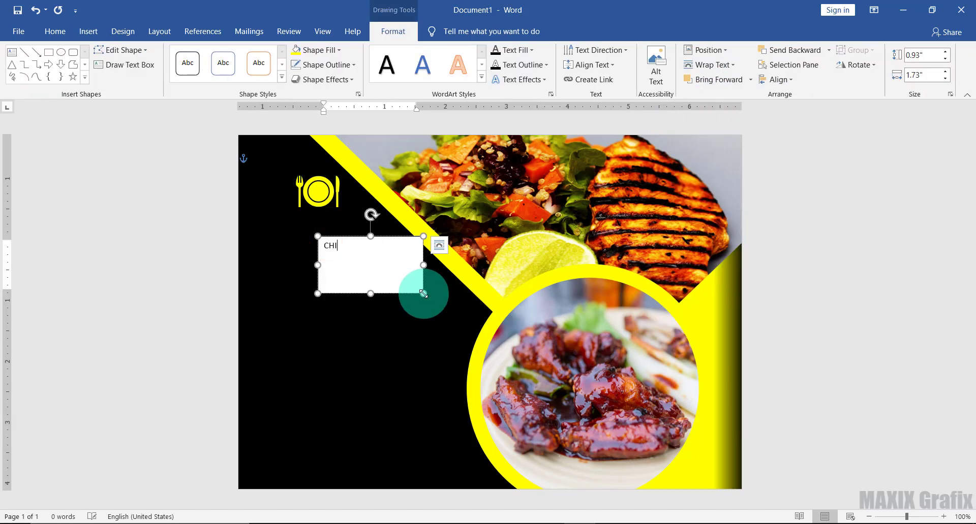
Format the word CHICKEN as bold Hobo Std at size 22
{"action": "left_click_drag", "start_coordinate": [362, 247], "coordinate": [323, 249]}
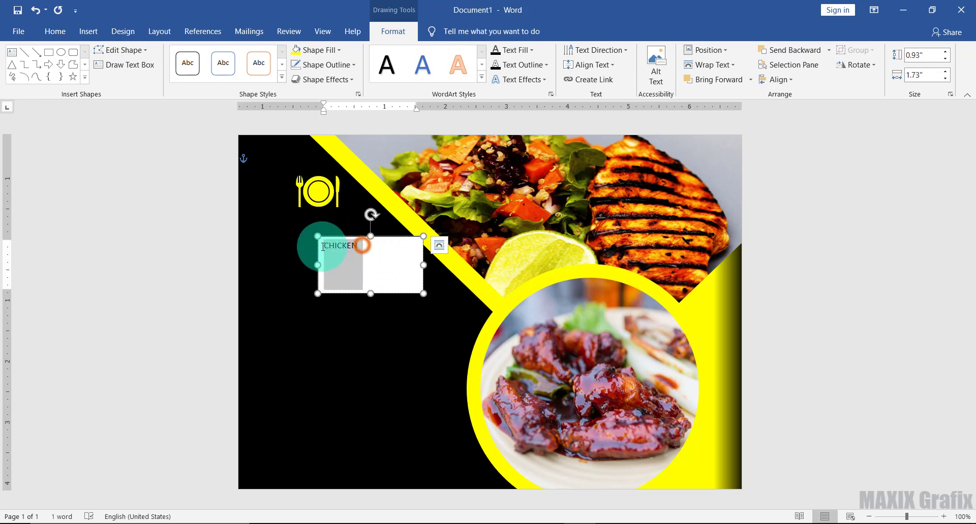
{"action": "left_click", "coordinate": [330, 225]}
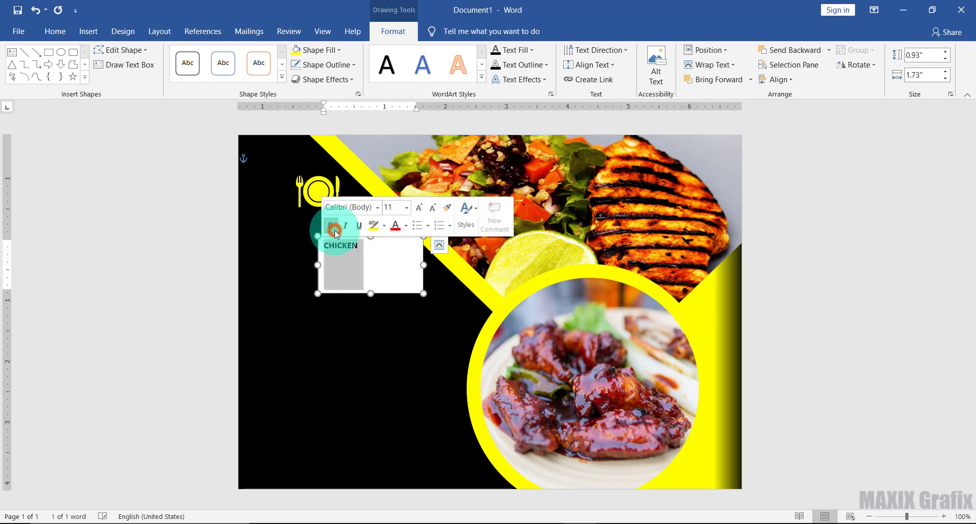
{"action": "left_click", "coordinate": [377, 208]}
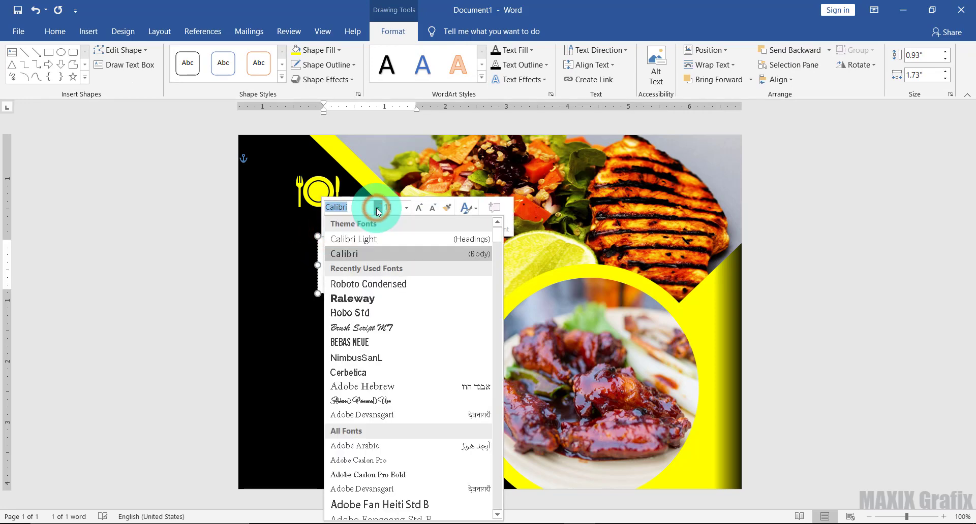
{"action": "left_click", "coordinate": [377, 314]}
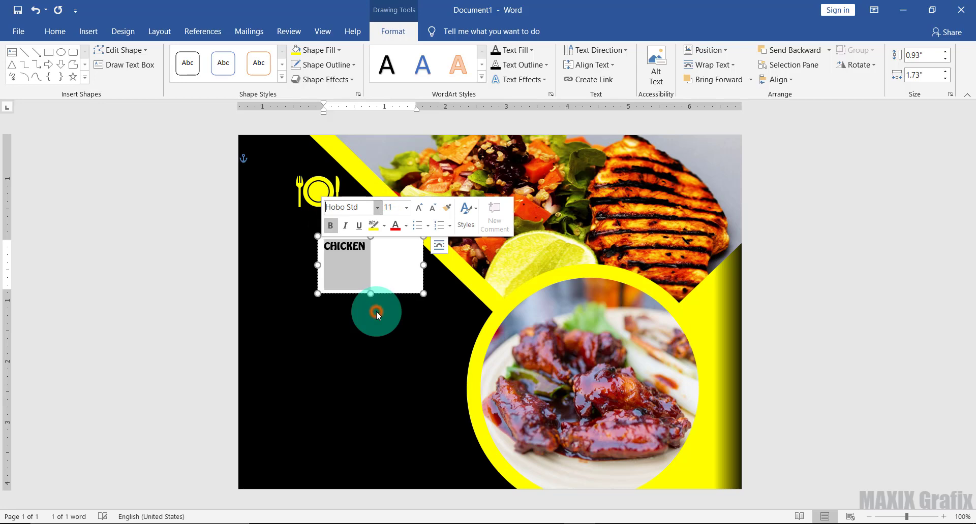
{"action": "left_click", "coordinate": [407, 207]}
{"action": "left_click", "coordinate": [396, 333]}
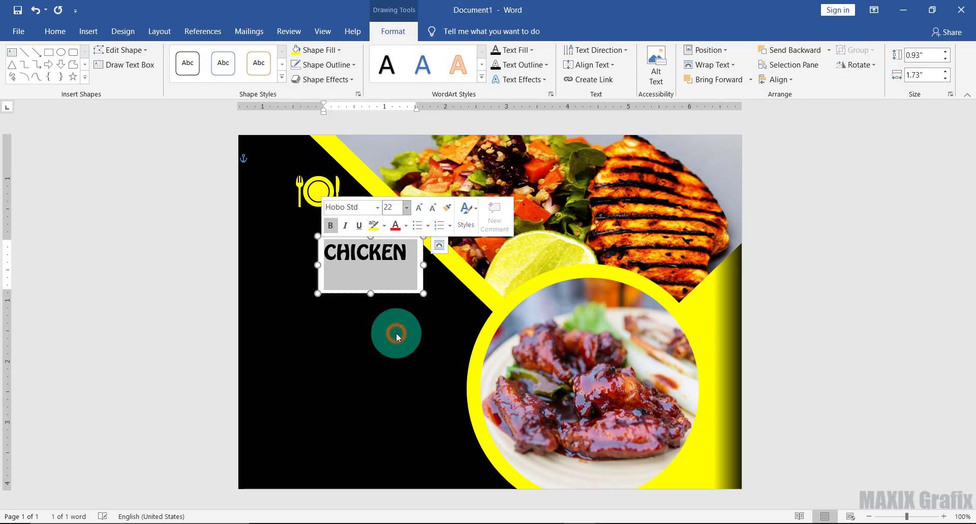
Remove the CHICKEN text box's fill and outline, colour its text white, and reduce the box height to about 0.48"
{"action": "left_click", "coordinate": [335, 51]}
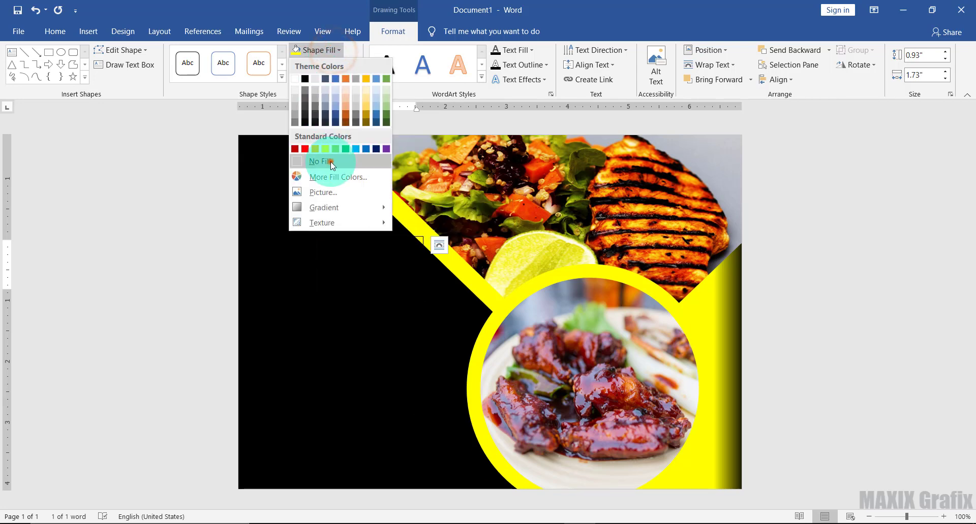
{"action": "left_click", "coordinate": [328, 161]}
{"action": "left_click", "coordinate": [351, 65]}
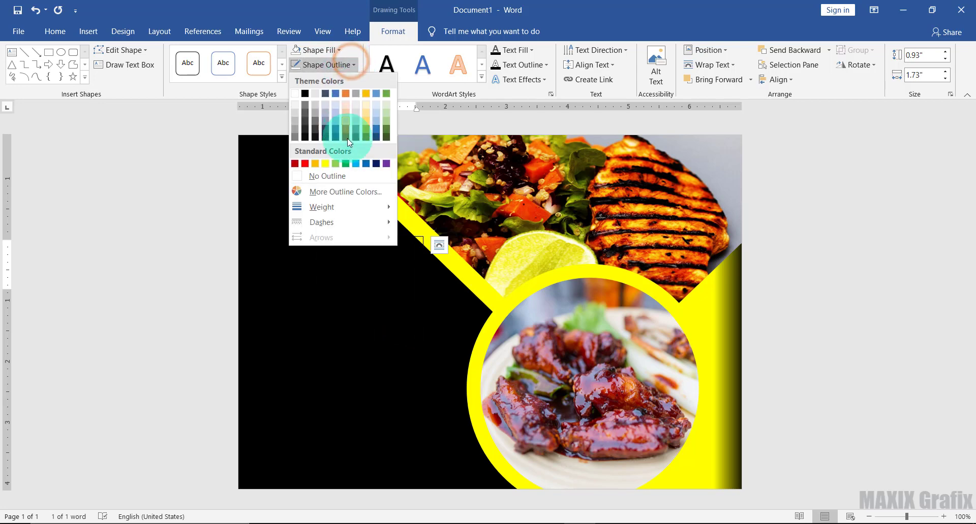
{"action": "left_click", "coordinate": [346, 176]}
{"action": "left_click", "coordinate": [533, 50]}
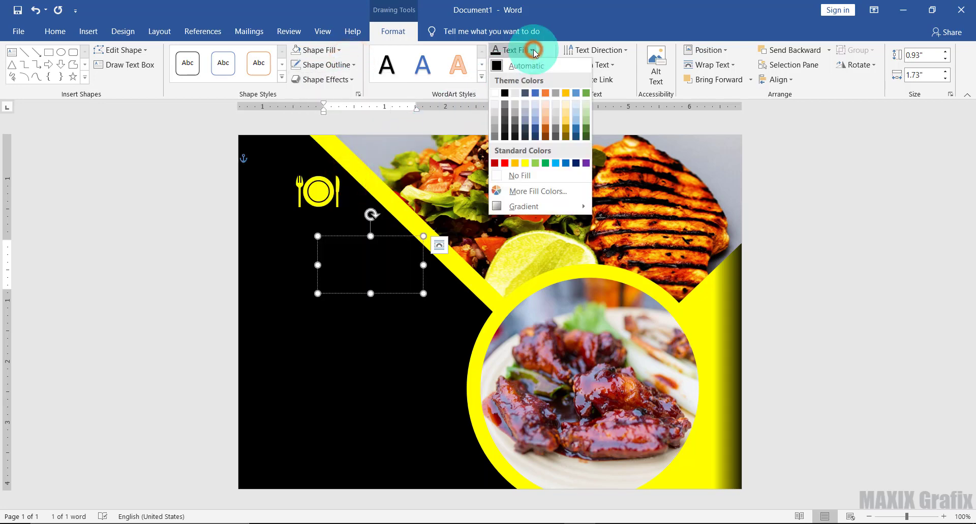
{"action": "left_click", "coordinate": [497, 93]}
{"action": "left_click_drag", "start_coordinate": [371, 294], "coordinate": [377, 265]}
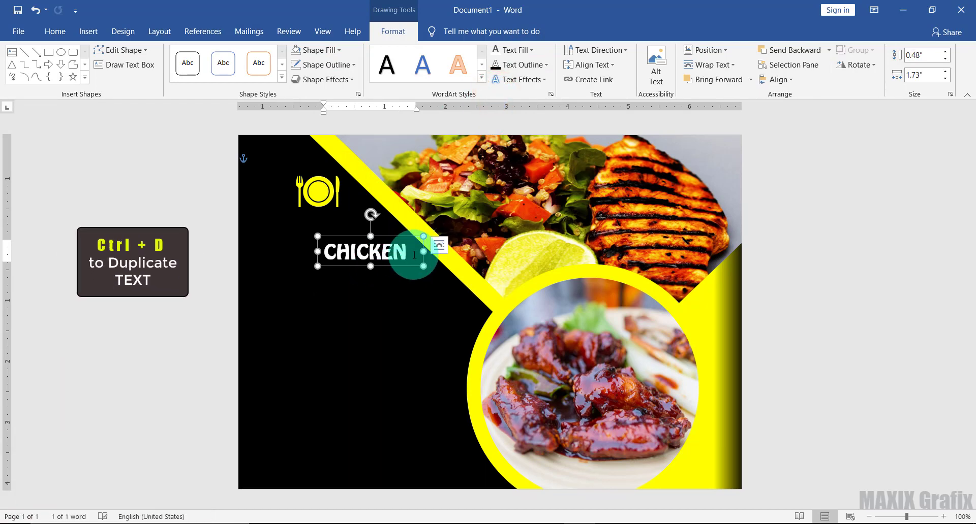
Duplicate the CHICKEN text box, place the copy below it, widen it to about 2.75", and change its text to BOUTIQUE
{"action": "key", "text": "ctrl+d"}
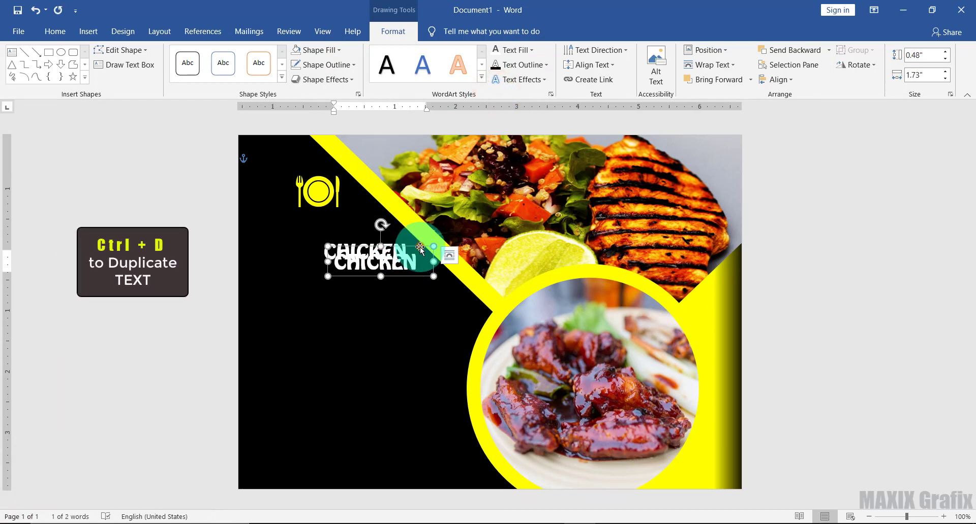
{"action": "left_click_drag", "start_coordinate": [420, 248], "coordinate": [489, 282]}
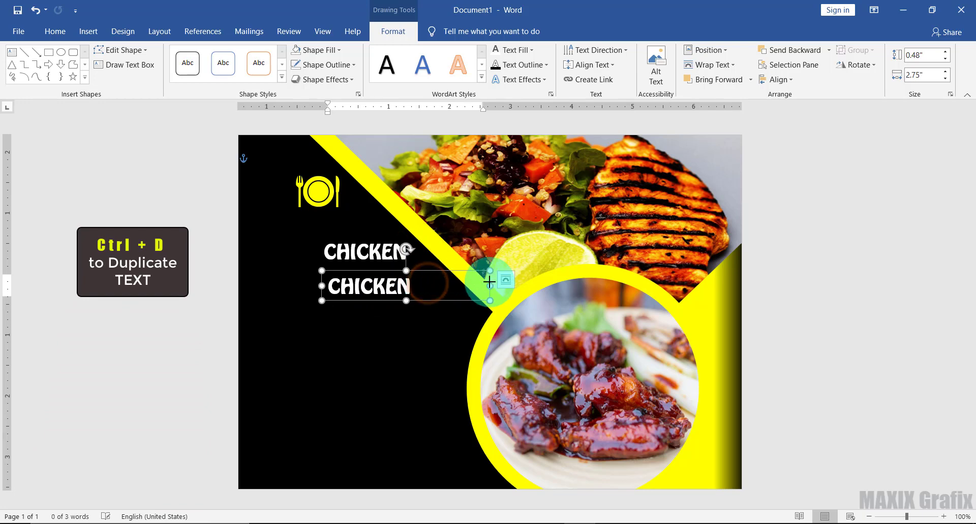
{"action": "double_click", "coordinate": [381, 285]}
{"action": "type", "text": "BOUTIQUE"}
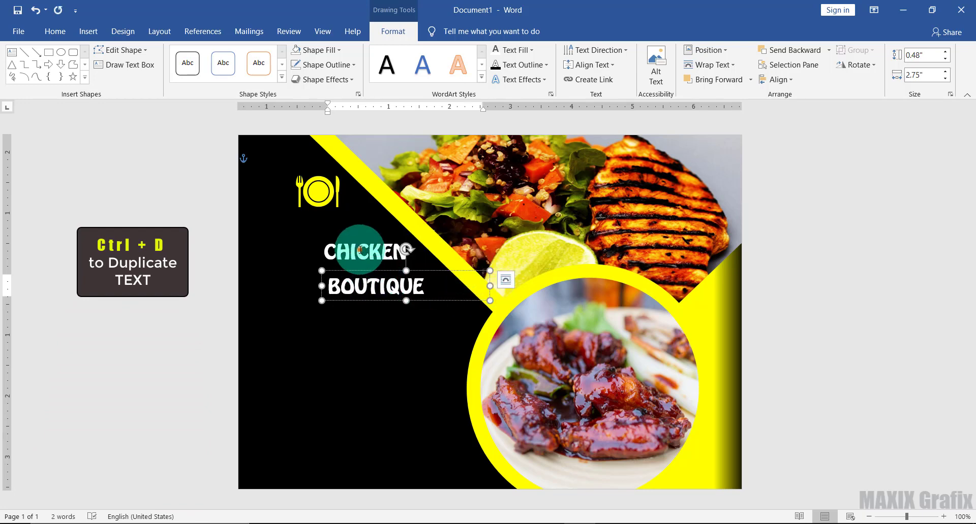
Stack the CHICKEN and BOUTIQUE text boxes closely and centre their words beneath the dish icon
{"action": "left_click_drag", "start_coordinate": [357, 237], "coordinate": [307, 201]}
{"action": "left_click_drag", "start_coordinate": [362, 270], "coordinate": [307, 215]}
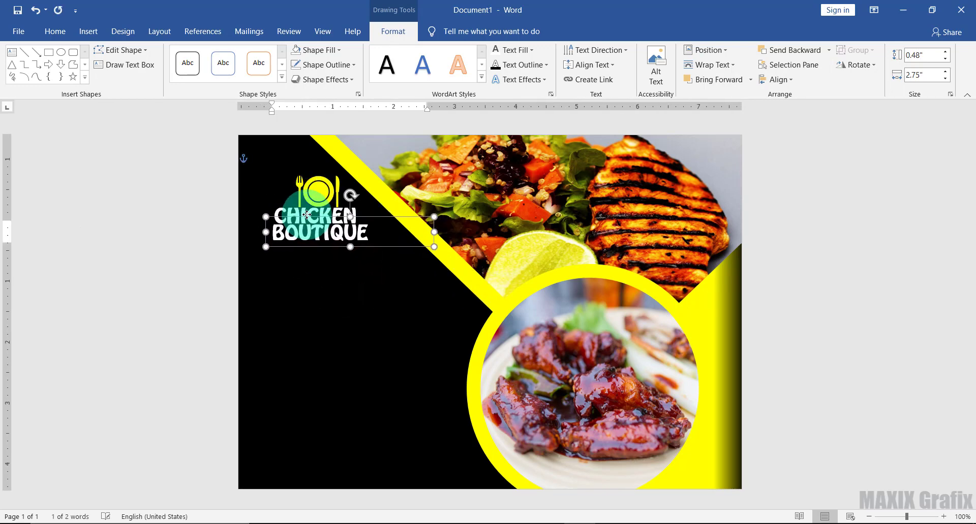
{"action": "key", "text": "Left"}
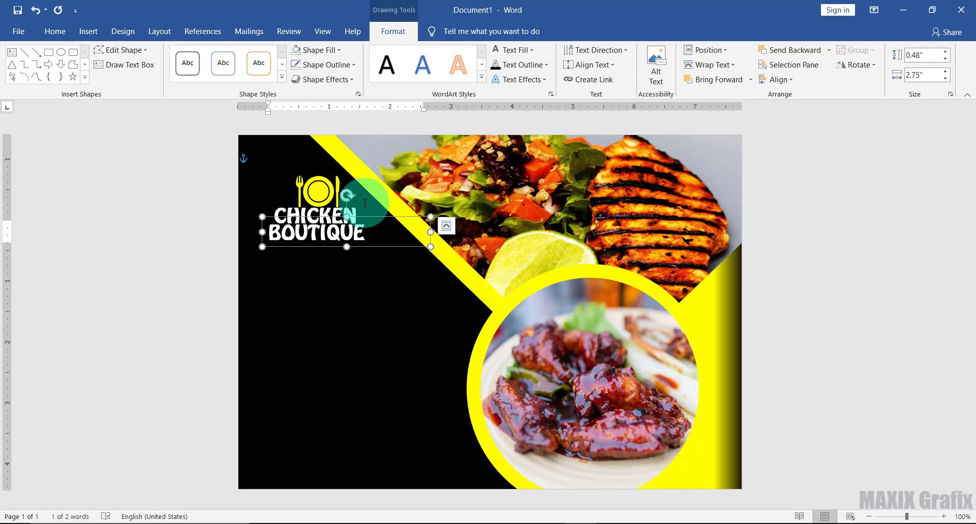
Group the dish icon with the CHICKEN and BOUTIQUE text boxes
{"action": "left_click", "coordinate": [366, 204], "text": "shift"}
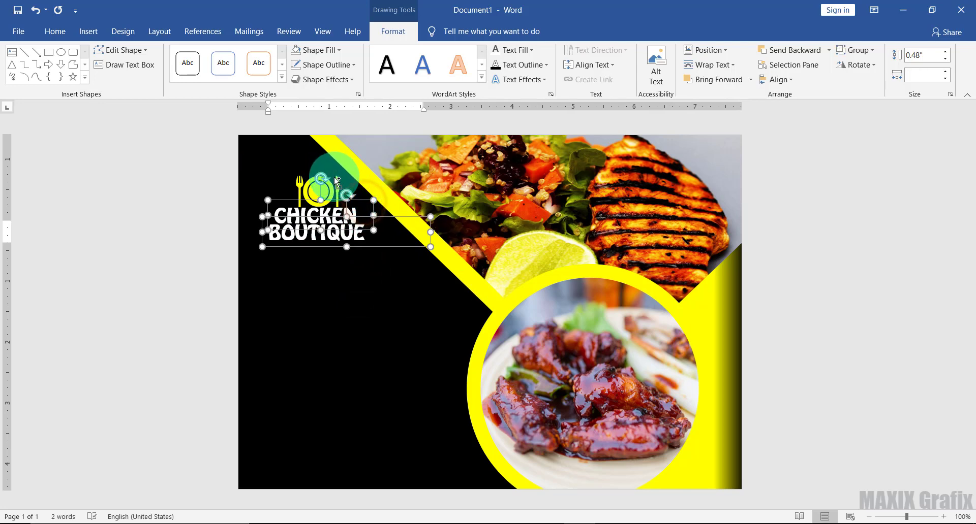
{"action": "left_click", "coordinate": [336, 180], "text": "shift"}
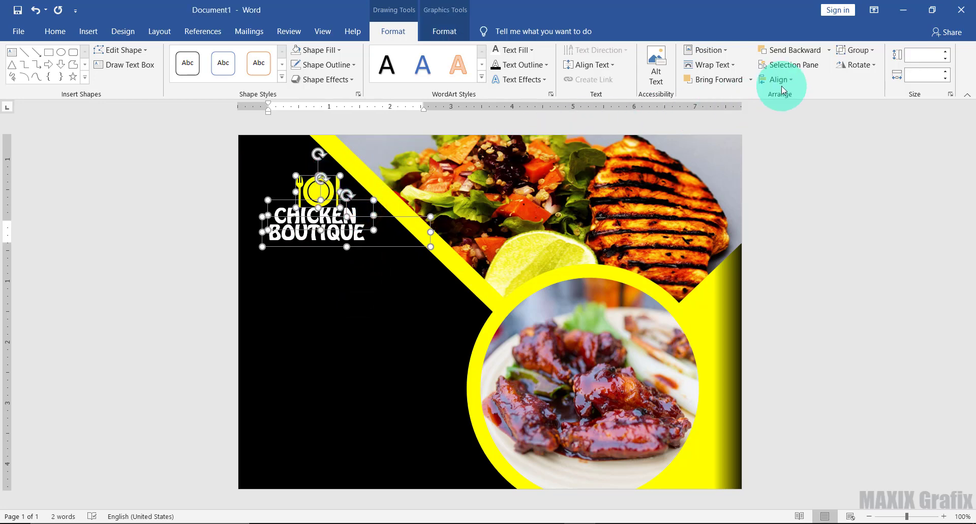
{"action": "left_click", "coordinate": [870, 50]}
{"action": "left_click", "coordinate": [870, 66]}
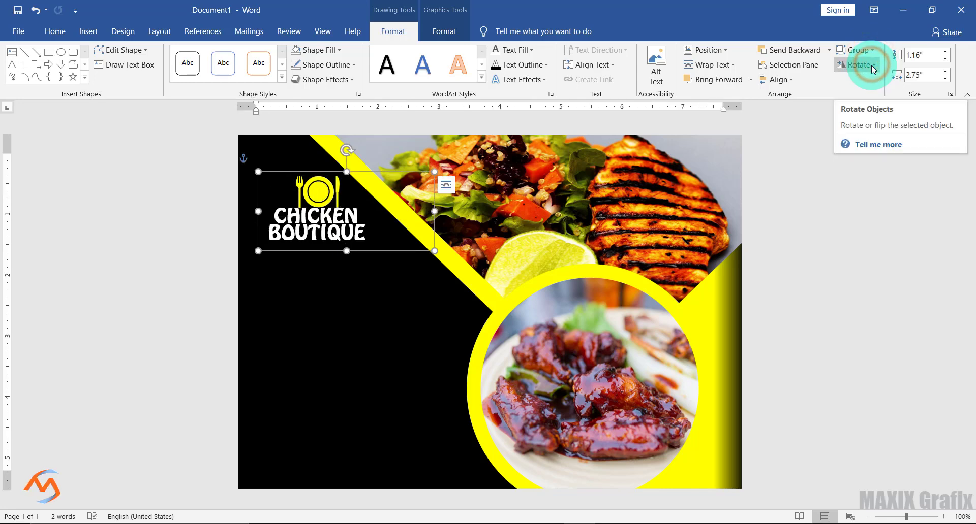
Narrow the BOUTIQUE text box to about 1.82" and shift the logo group slightly to the right
{"action": "left_click", "coordinate": [427, 235]}
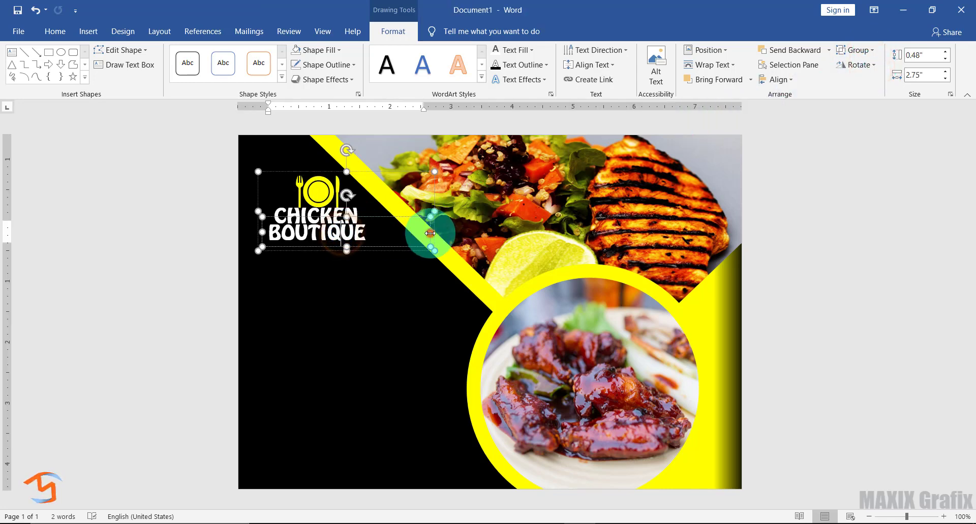
{"action": "left_click_drag", "start_coordinate": [430, 233], "coordinate": [374, 240]}
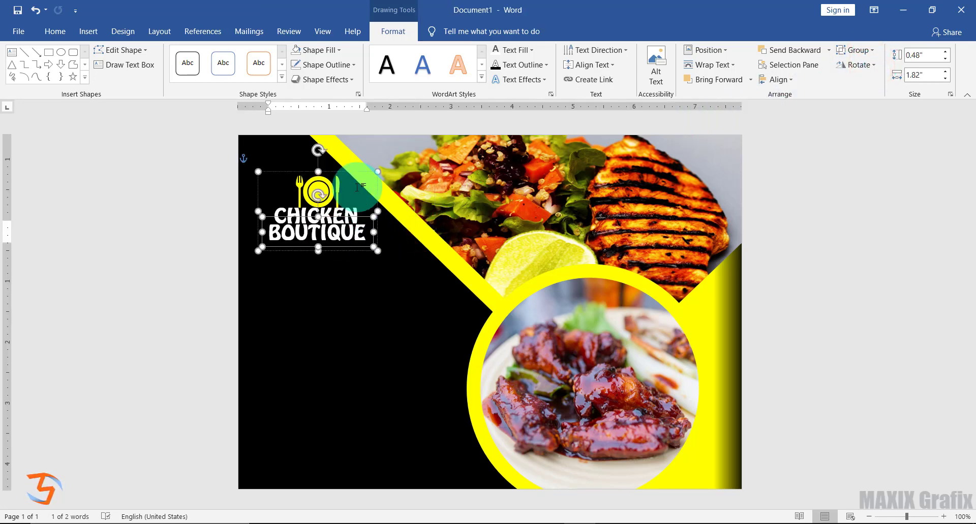
{"action": "left_click", "coordinate": [354, 172]}
{"action": "left_click_drag", "start_coordinate": [355, 172], "coordinate": [360, 171]}
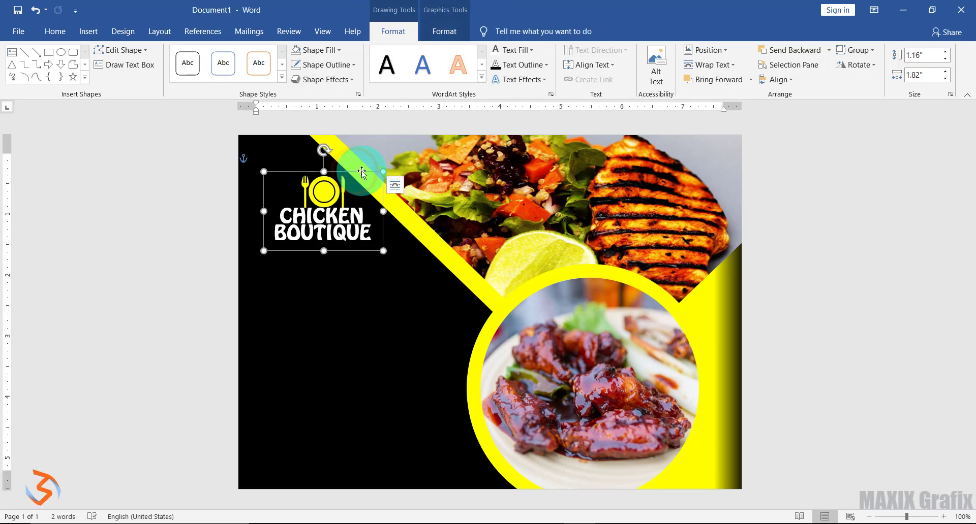
Draw a text box about 1.32" by 2.39" below the logo and generate placeholder text in it with =lorem()
{"action": "left_click", "coordinate": [143, 72]}
{"action": "left_click_drag", "start_coordinate": [287, 267], "coordinate": [433, 349]}
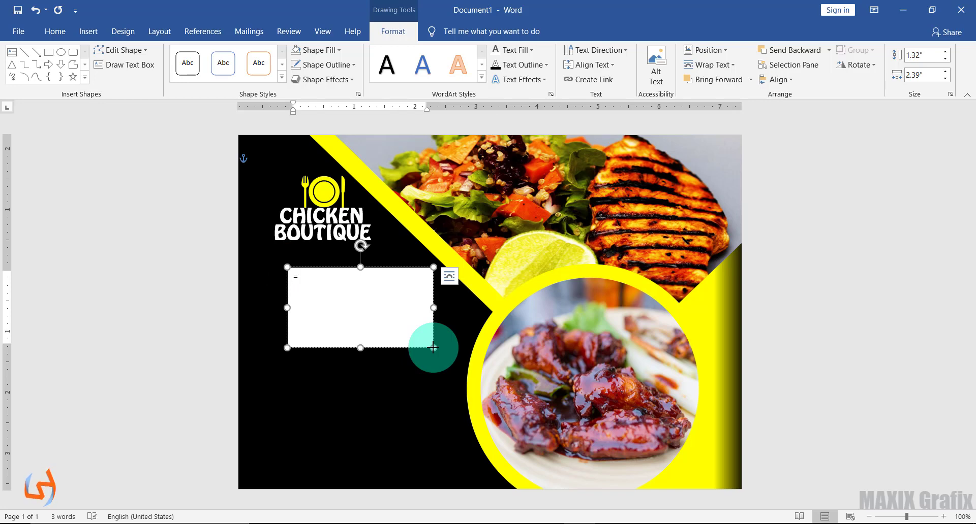
{"action": "type", "text": "=lorem()"}
{"action": "key", "text": "Return"}
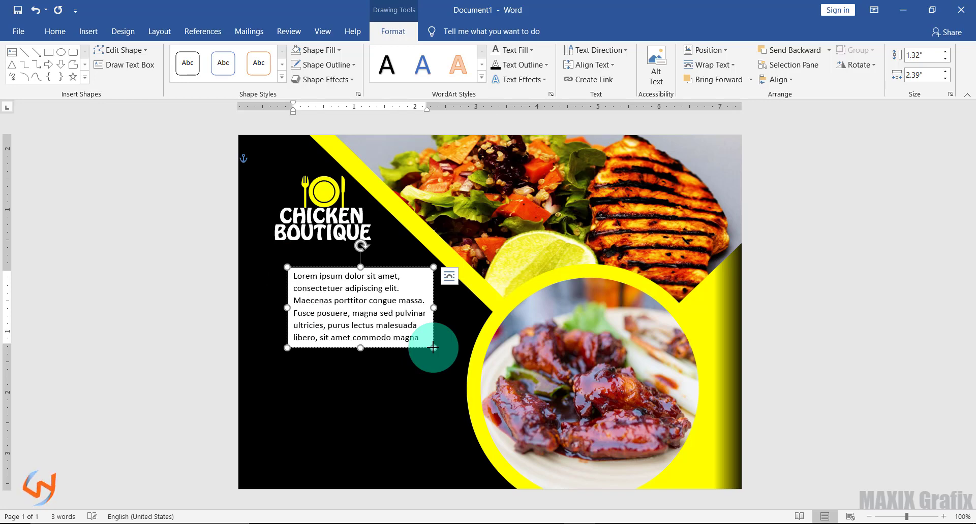
Format the first placeholder paragraph in Raleway at size 12
{"action": "left_click", "coordinate": [307, 289]}
{"action": "triple_click", "coordinate": [294, 280]}
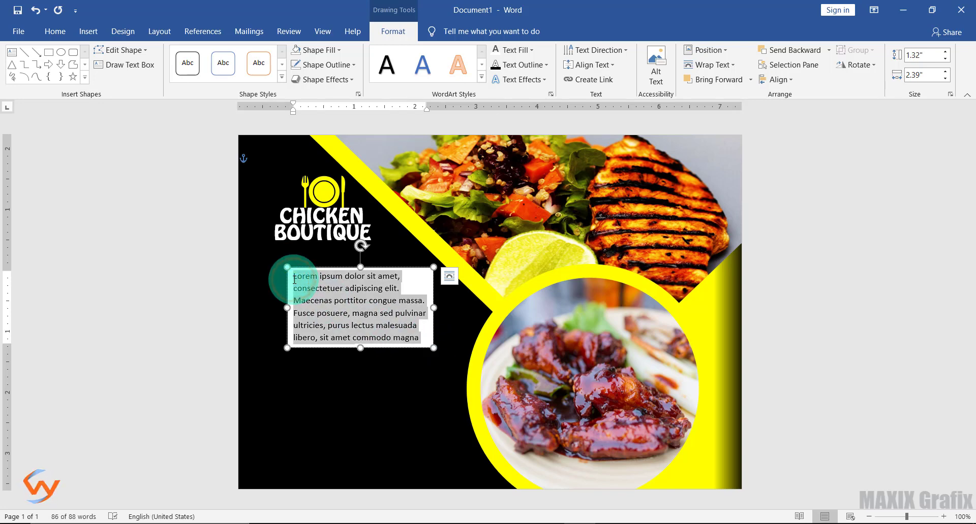
{"action": "left_click", "coordinate": [56, 32]}
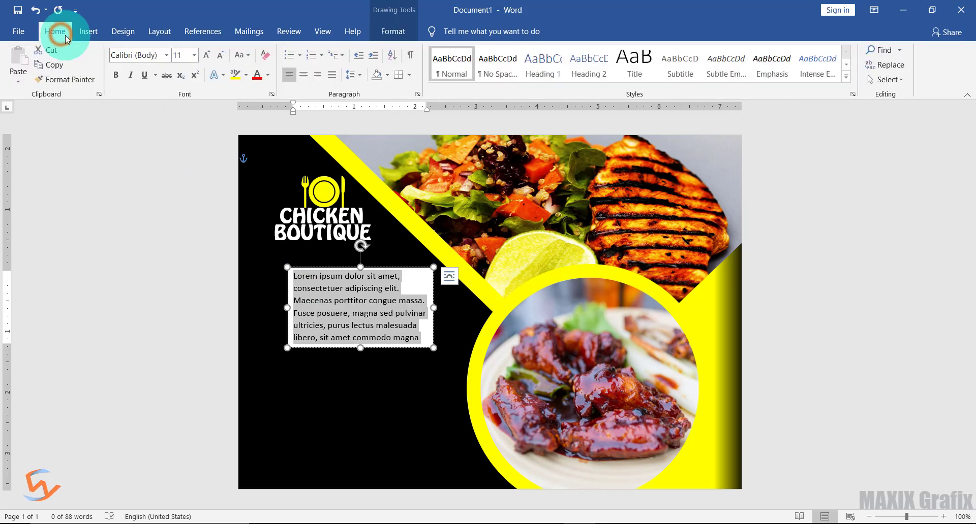
{"action": "left_click", "coordinate": [167, 55]}
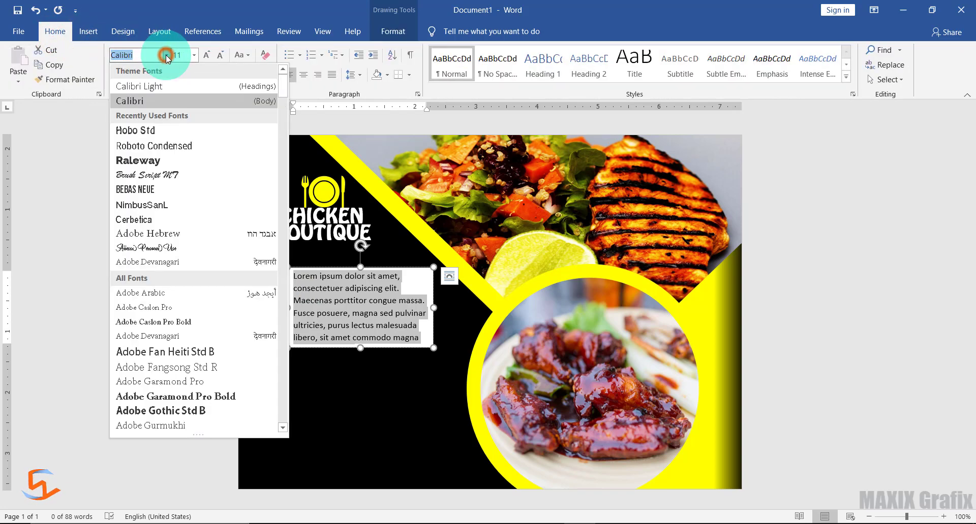
{"action": "left_click", "coordinate": [166, 161]}
{"action": "left_click", "coordinate": [194, 55]}
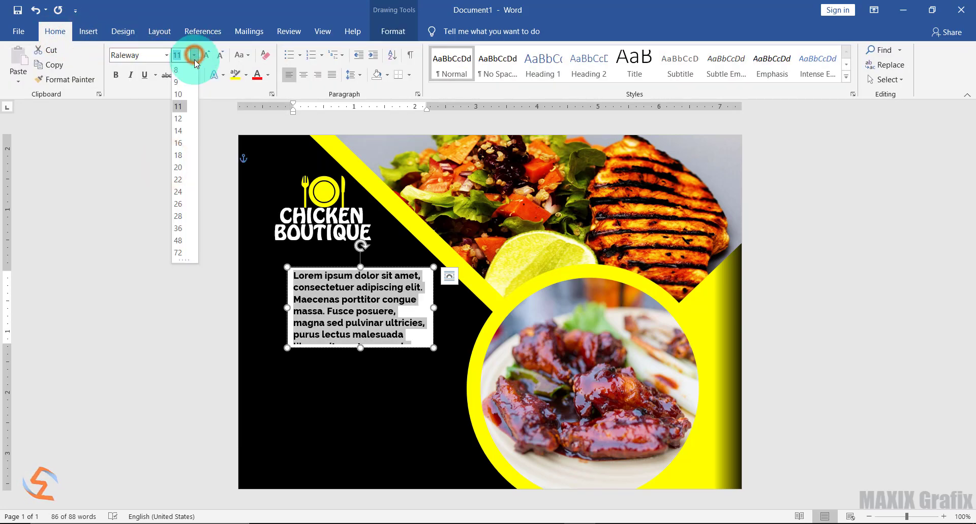
{"action": "left_click", "coordinate": [185, 120]}
Remove the fill and outline of the placeholder text box and colour the selected paragraph white
{"action": "left_click", "coordinate": [394, 32]}
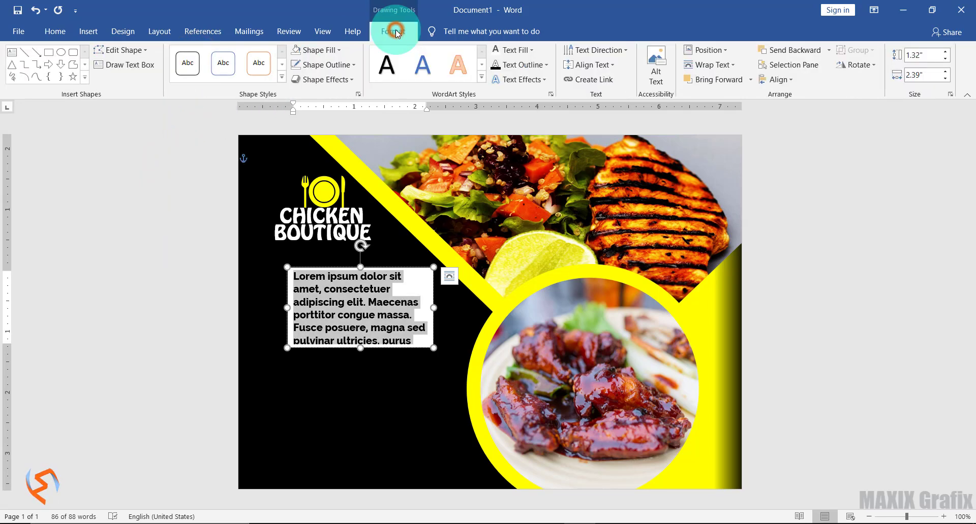
{"action": "left_click", "coordinate": [337, 50]}
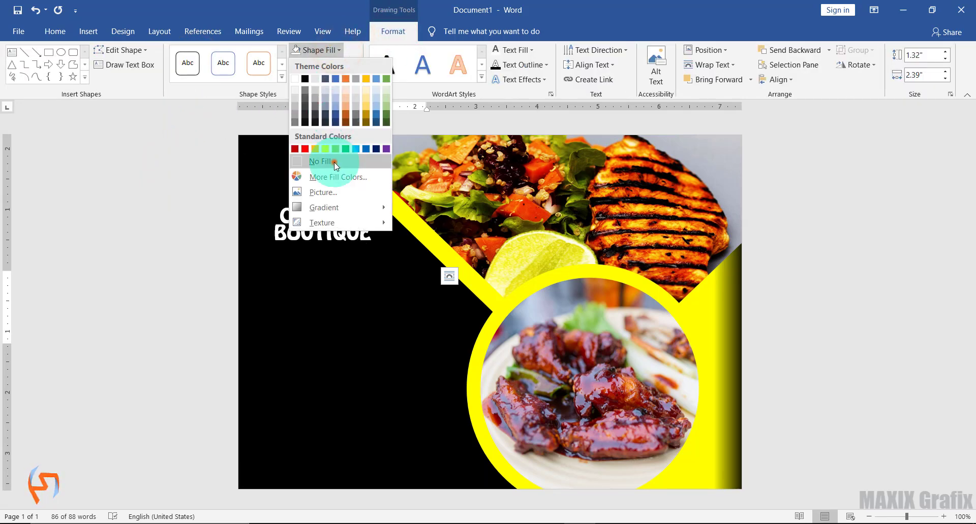
{"action": "left_click", "coordinate": [334, 162]}
{"action": "left_click", "coordinate": [347, 65]}
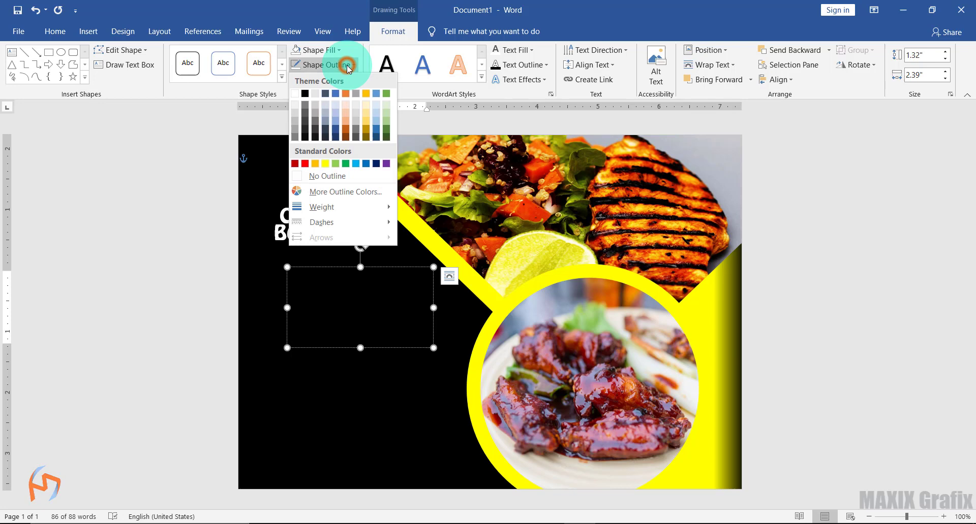
{"action": "left_click", "coordinate": [336, 175]}
{"action": "left_click", "coordinate": [527, 48]}
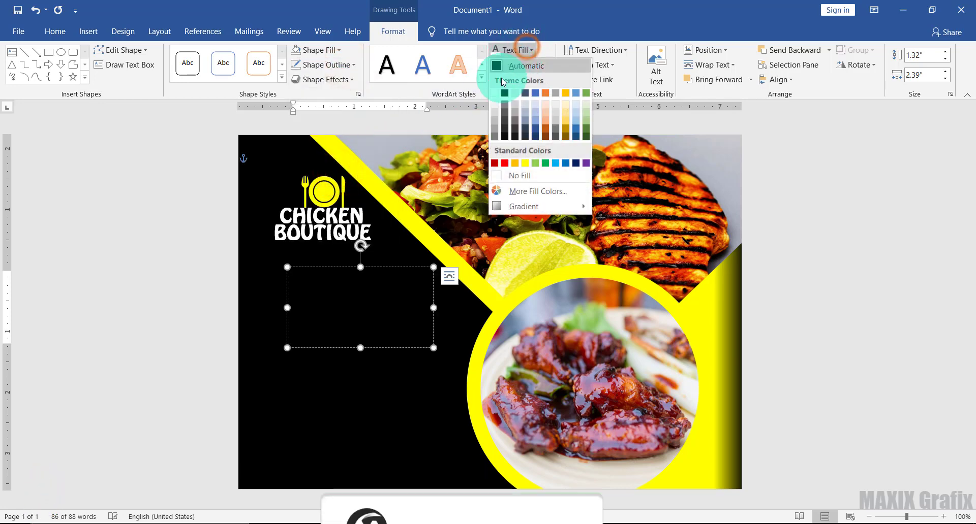
{"action": "left_click", "coordinate": [495, 93]}
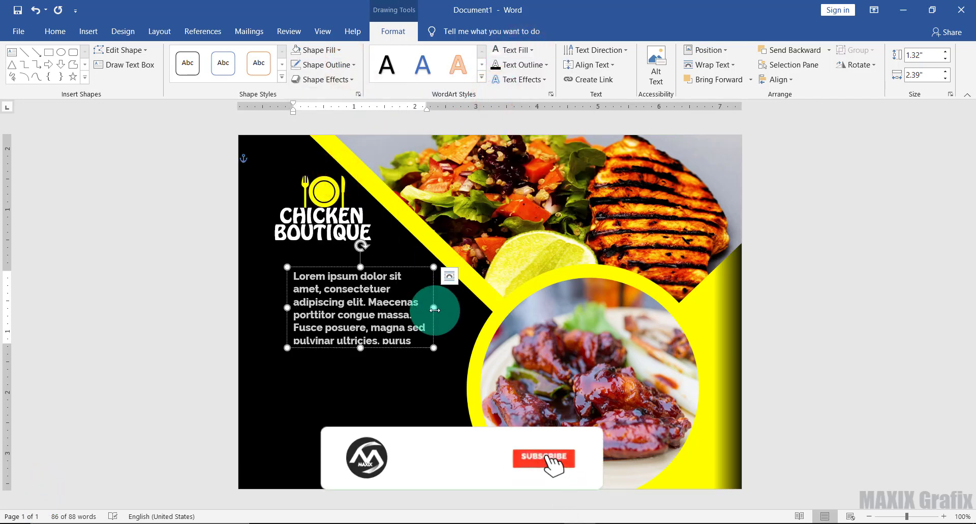
Resize the placeholder text box to about 0.5" by 2.58" so it shows two lines, and place it directly below BOUTIQUE
{"action": "left_click_drag", "start_coordinate": [433, 310], "coordinate": [466, 307]}
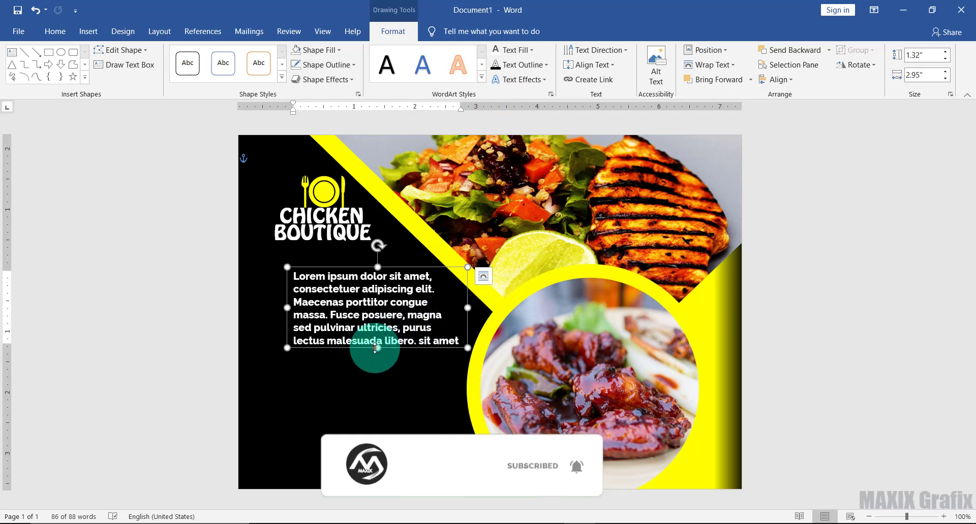
{"action": "left_click_drag", "start_coordinate": [378, 349], "coordinate": [379, 298]}
{"action": "left_click", "coordinate": [449, 284]}
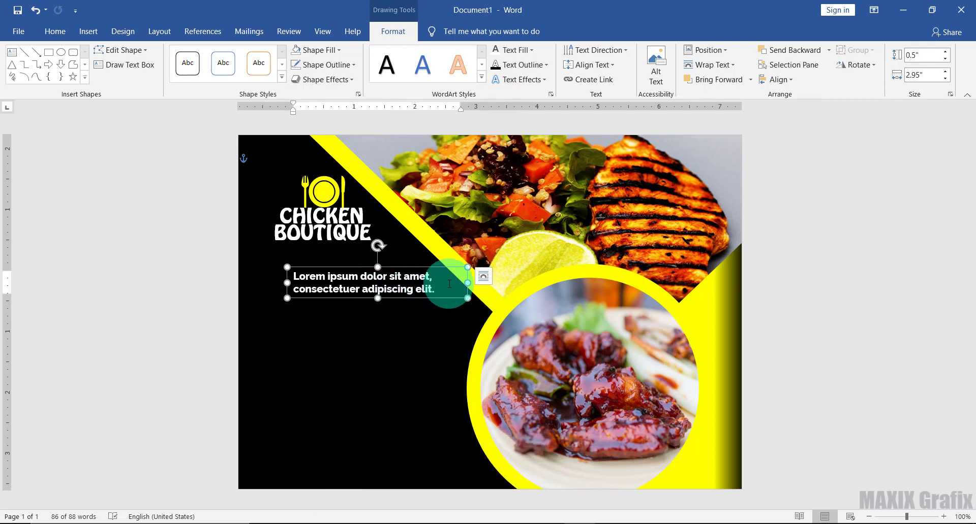
{"action": "left_click_drag", "start_coordinate": [465, 280], "coordinate": [385, 243]}
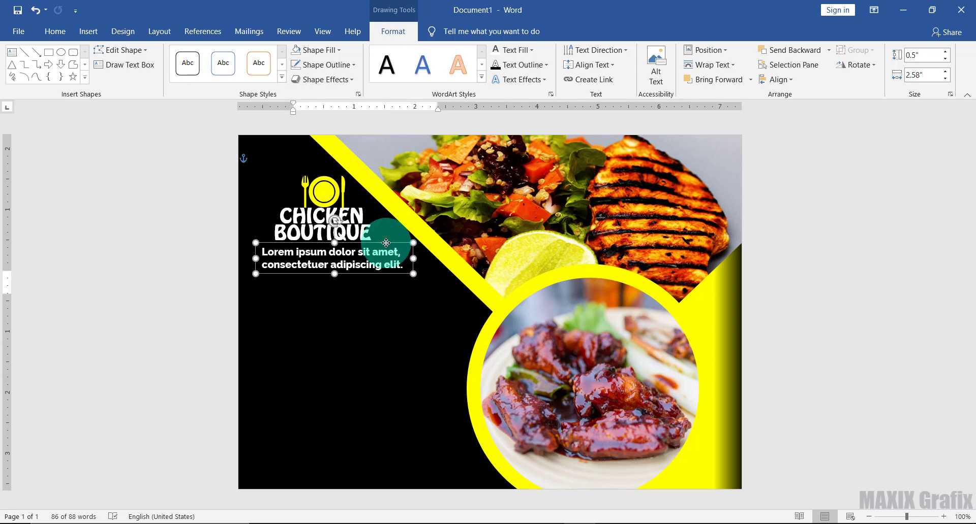
Draw a rounded rectangle about 1.08" by 2.61" below the placeholder text
{"action": "left_click", "coordinate": [84, 78]}
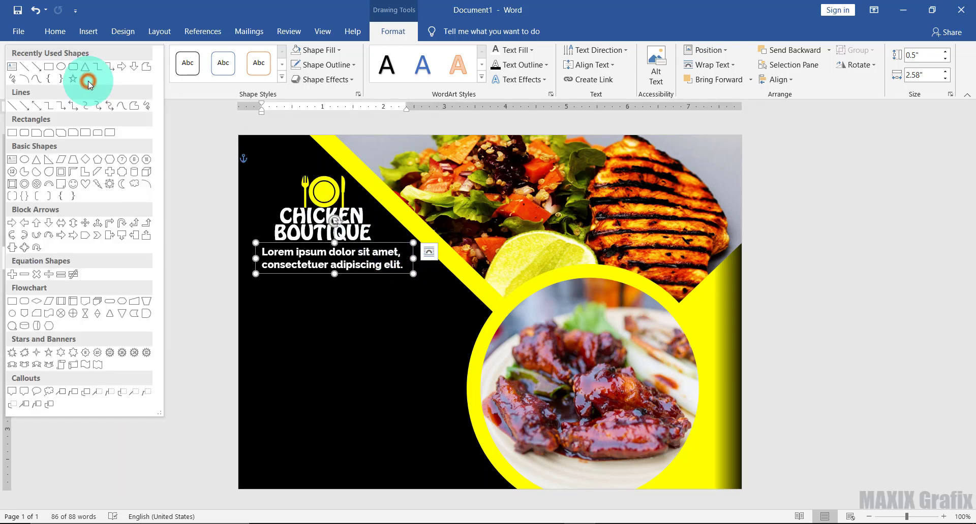
{"action": "left_click", "coordinate": [25, 132]}
{"action": "left_click_drag", "start_coordinate": [291, 281], "coordinate": [452, 348]}
Give the rounded rectangle a radial gradient fill that radiates from the center
{"action": "left_click", "coordinate": [338, 50]}
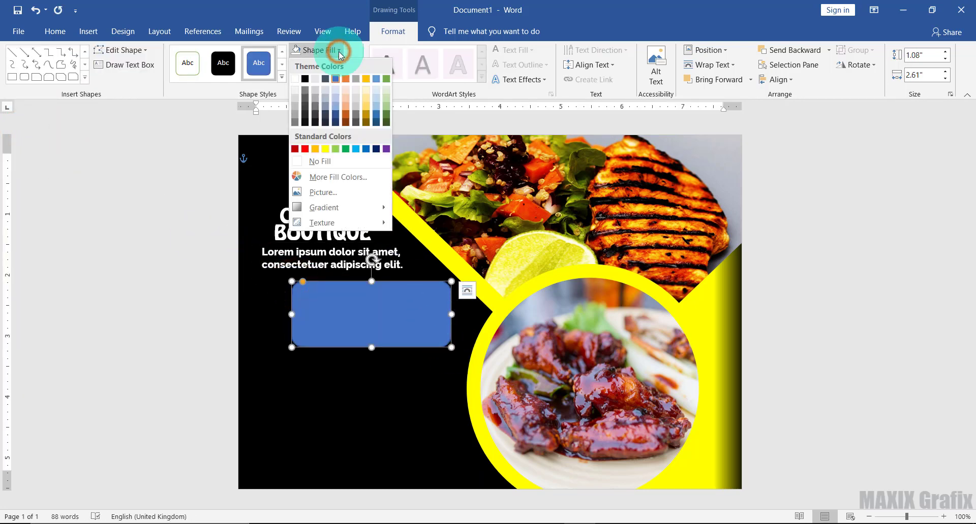
{"action": "mouse_move", "coordinate": [340, 210]}
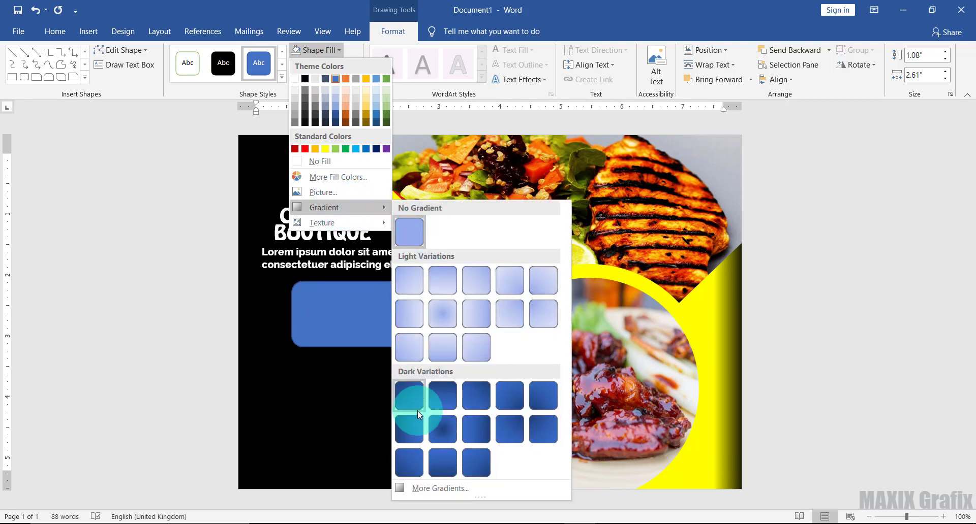
{"action": "left_click", "coordinate": [425, 490]}
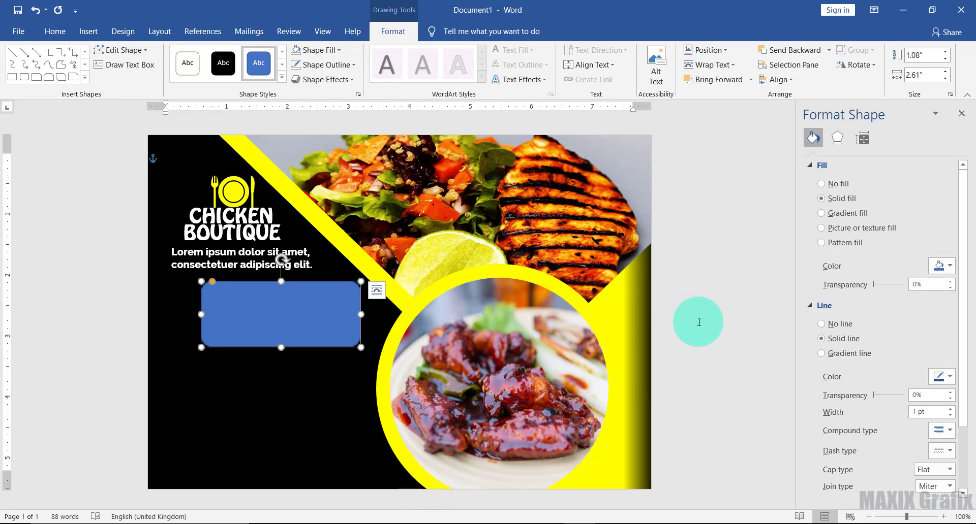
{"action": "left_click", "coordinate": [821, 213]}
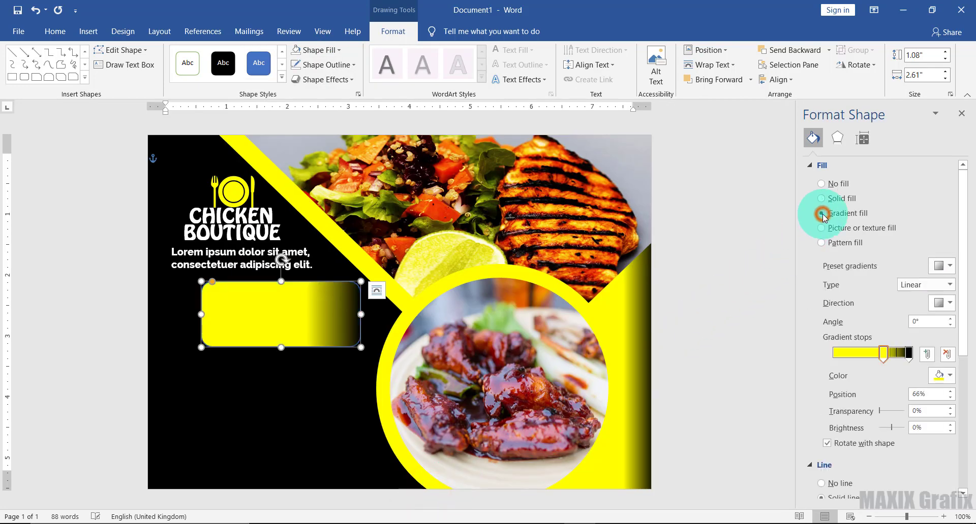
{"action": "left_click", "coordinate": [949, 286]}
{"action": "left_click", "coordinate": [937, 311]}
{"action": "left_click", "coordinate": [948, 303]}
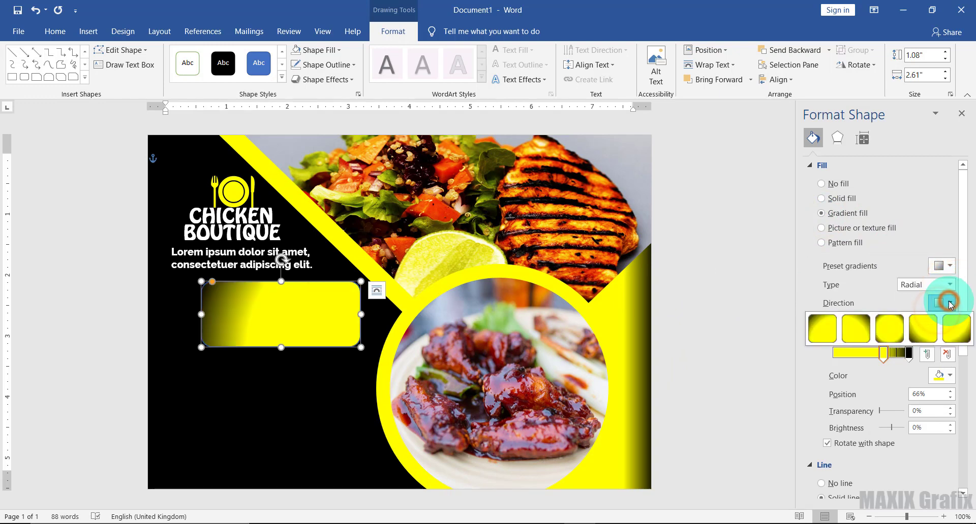
{"action": "left_click", "coordinate": [889, 329]}
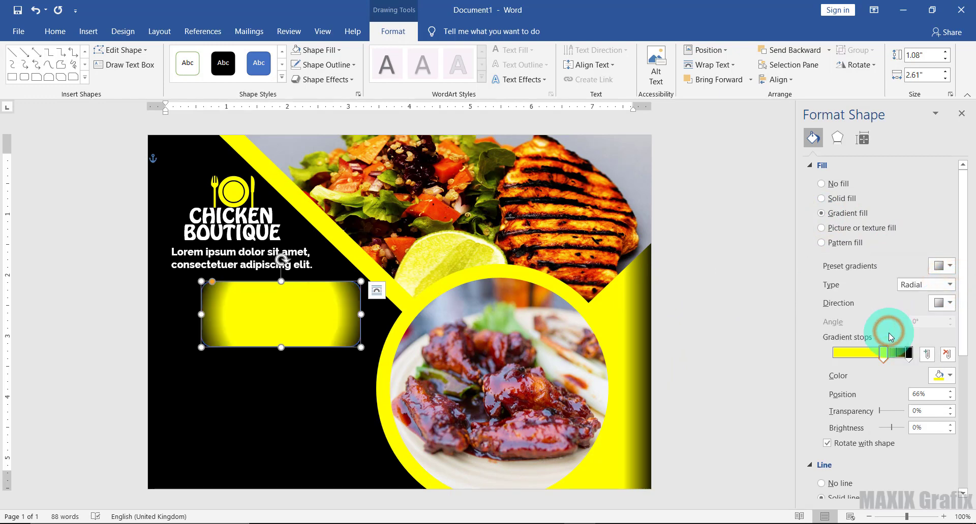
Recolour the rectangle's end gradient stop yellow and its inner stop white, with the white stop at position 19%
{"action": "left_click", "coordinate": [909, 353]}
{"action": "left_click", "coordinate": [943, 376]}
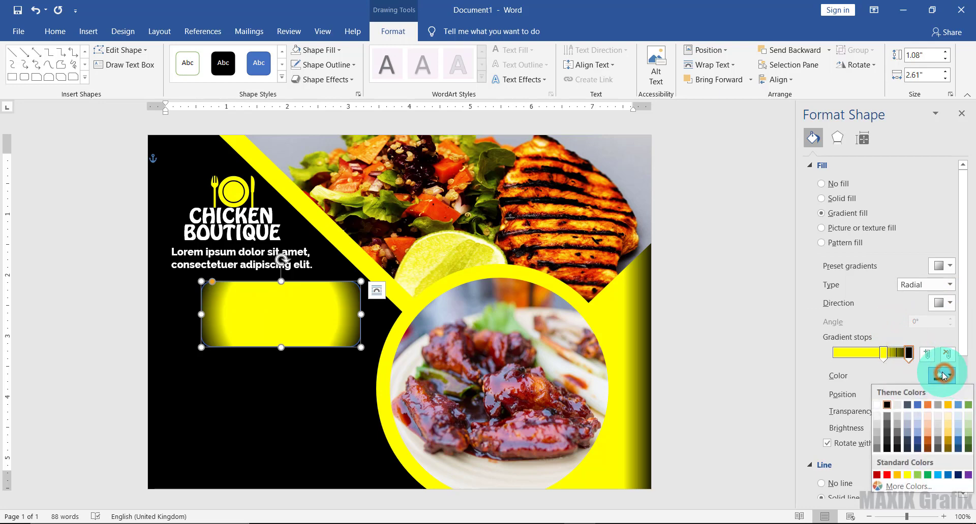
{"action": "left_click", "coordinate": [907, 476]}
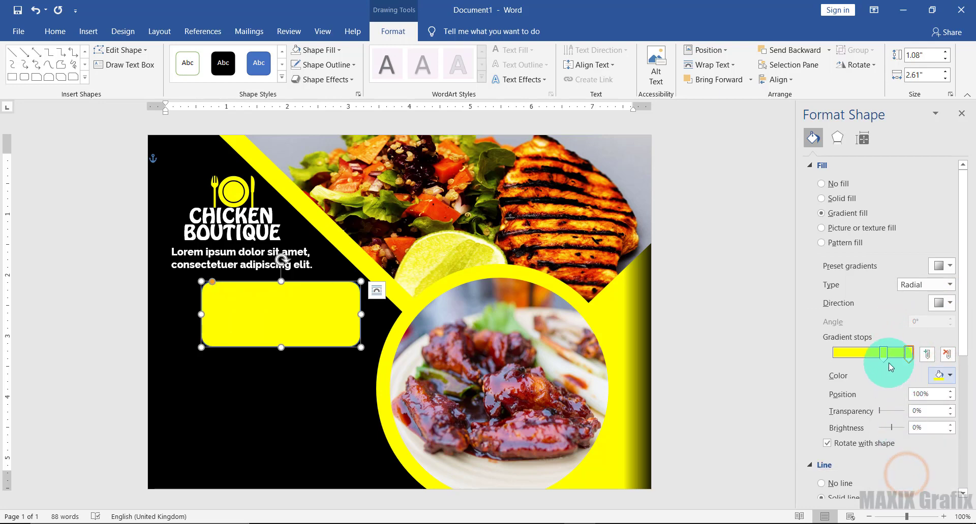
{"action": "left_click", "coordinate": [943, 376]}
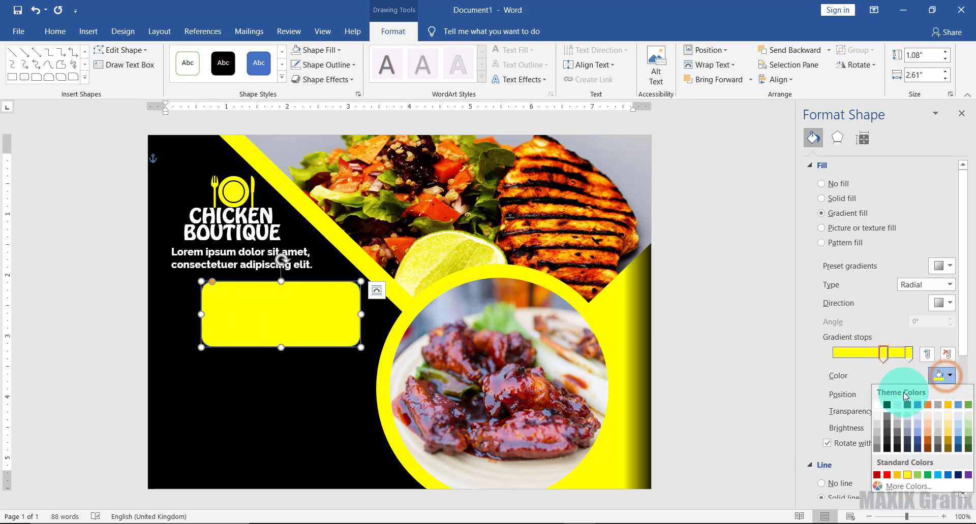
{"action": "left_click", "coordinate": [877, 406]}
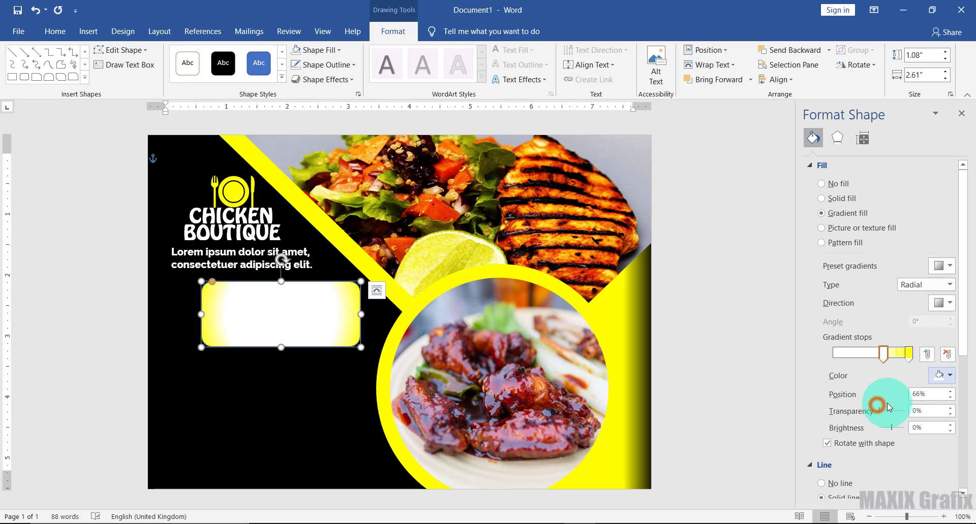
{"action": "left_click", "coordinate": [917, 394]}
{"action": "type", "text": "19"}
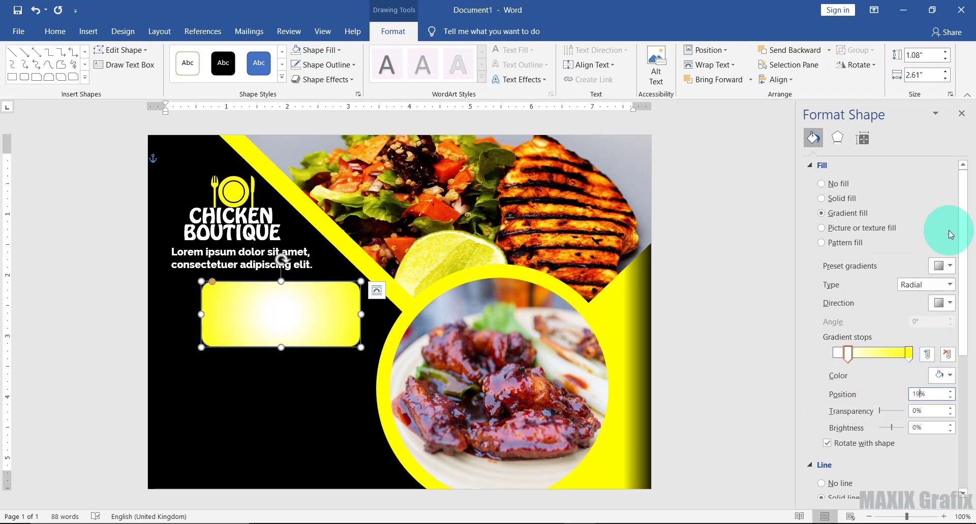
{"action": "left_click", "coordinate": [961, 112]}
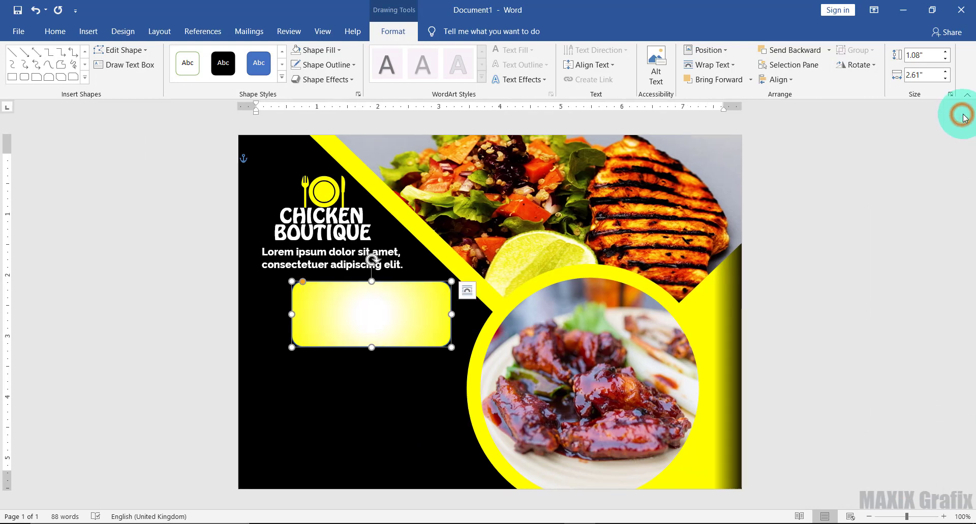
Resize the rounded rectangle to 0.56" high by 2.12" wide and remove its outline
{"action": "left_click", "coordinate": [933, 80]}
{"action": "type", "text": "2.12"}
{"action": "key", "text": "Return"}
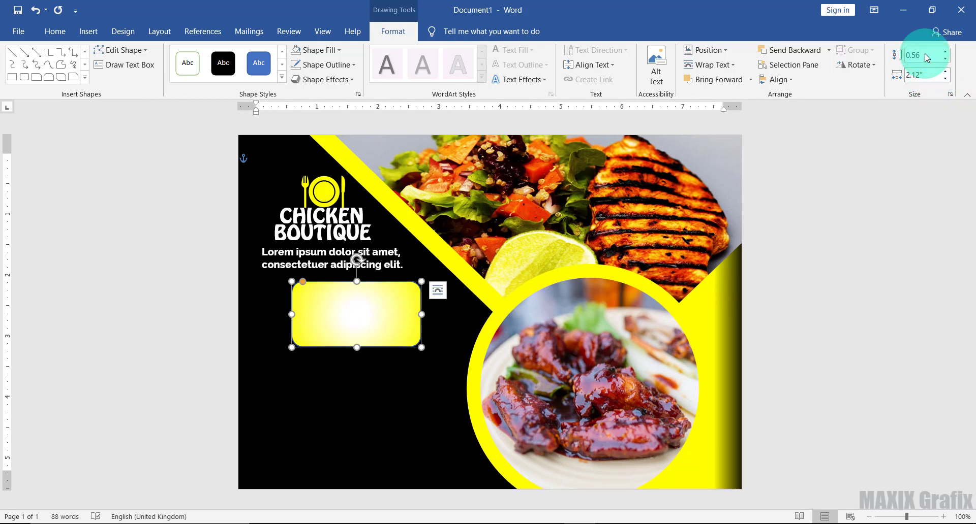
{"action": "key", "text": "Return"}
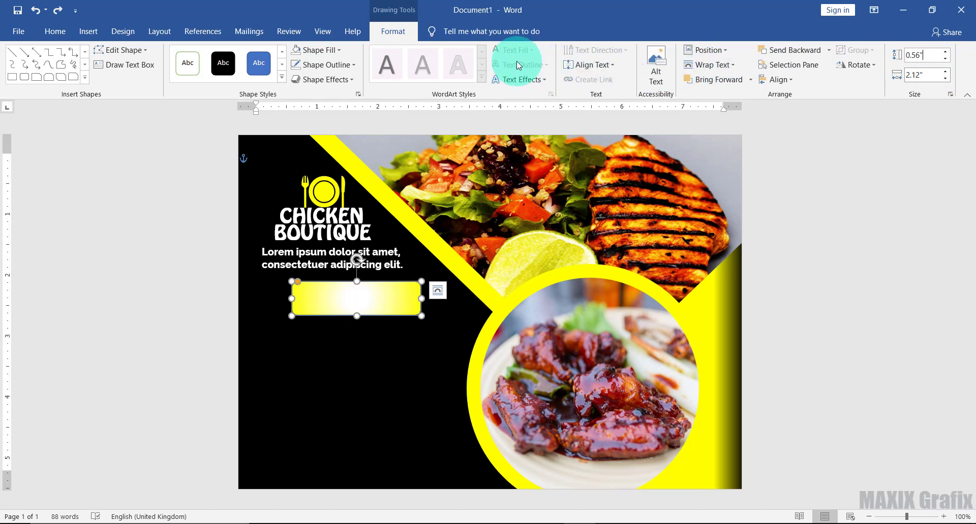
{"action": "left_click", "coordinate": [353, 66]}
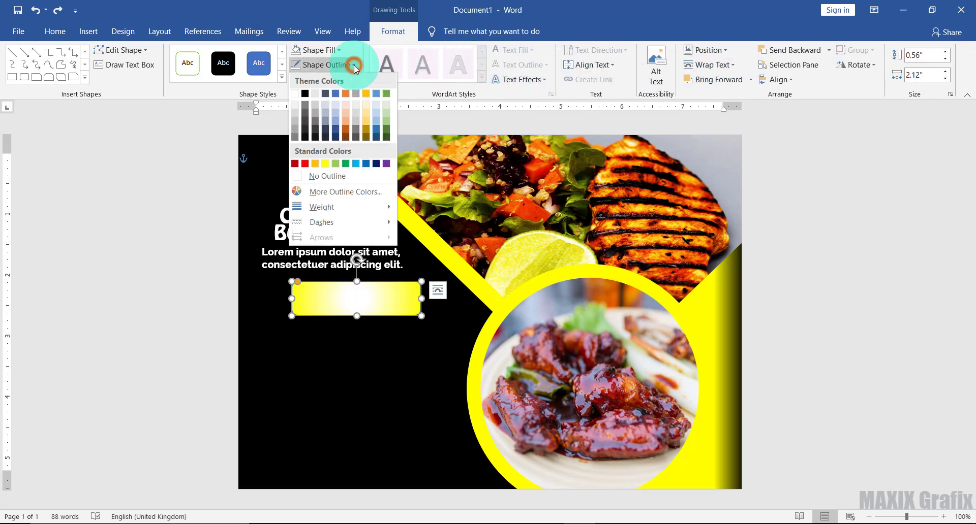
{"action": "left_click", "coordinate": [343, 175]}
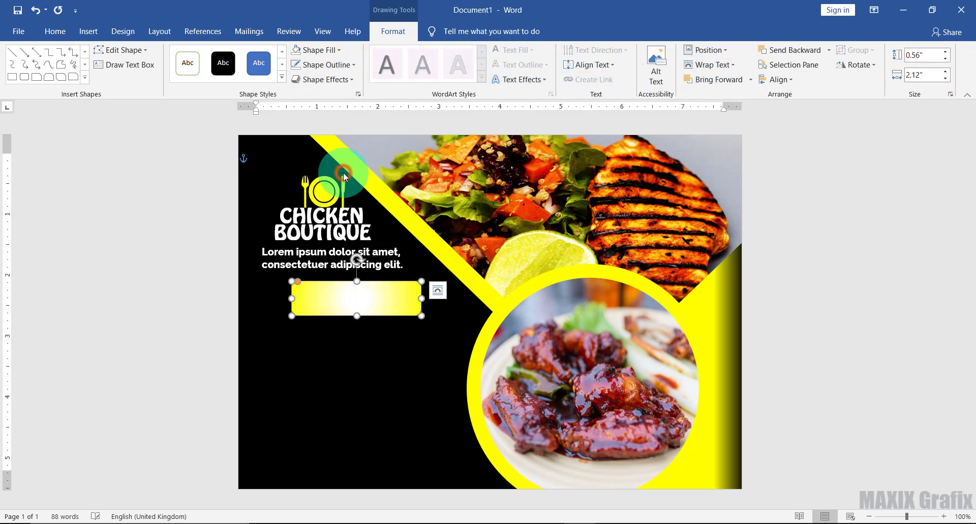
Draw a text box about 0.82" by 1.97" overlapping the gradient rectangle, containing the text DOOR 2 DOOR
{"action": "left_click", "coordinate": [130, 64]}
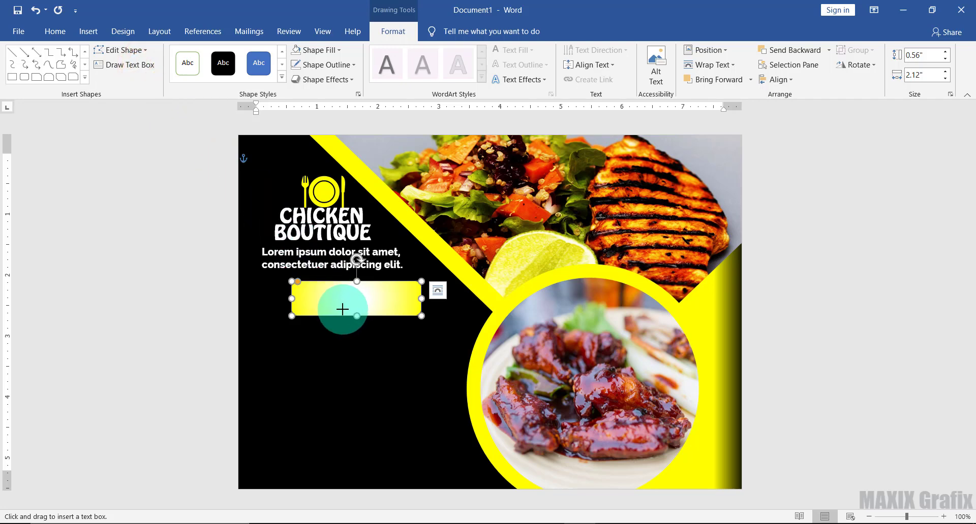
{"action": "left_click_drag", "start_coordinate": [342, 308], "coordinate": [460, 356]}
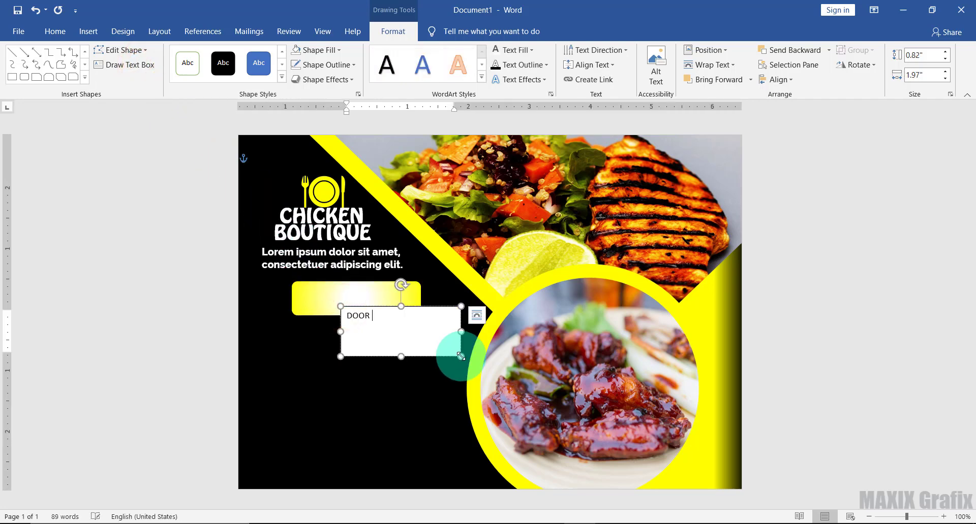
{"action": "type", "text": "DOOR 2 DOOR"}
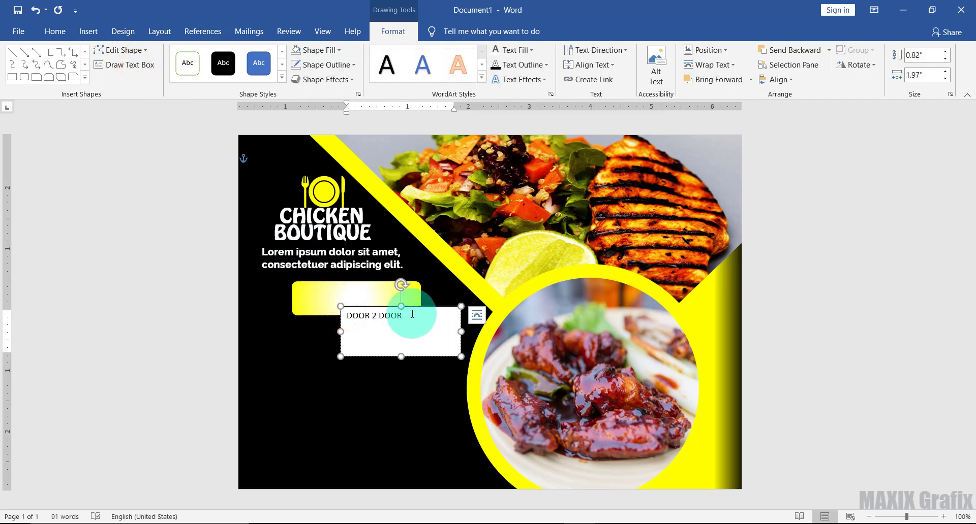
Format the DOOR 2 DOOR text in Raleway at size 20
{"action": "left_click_drag", "start_coordinate": [403, 316], "coordinate": [348, 318]}
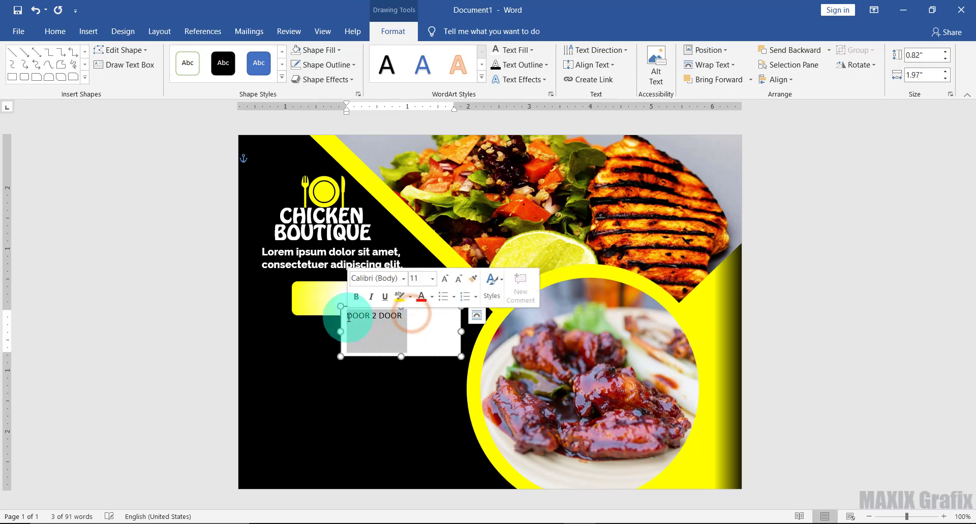
{"action": "left_click", "coordinate": [403, 279]}
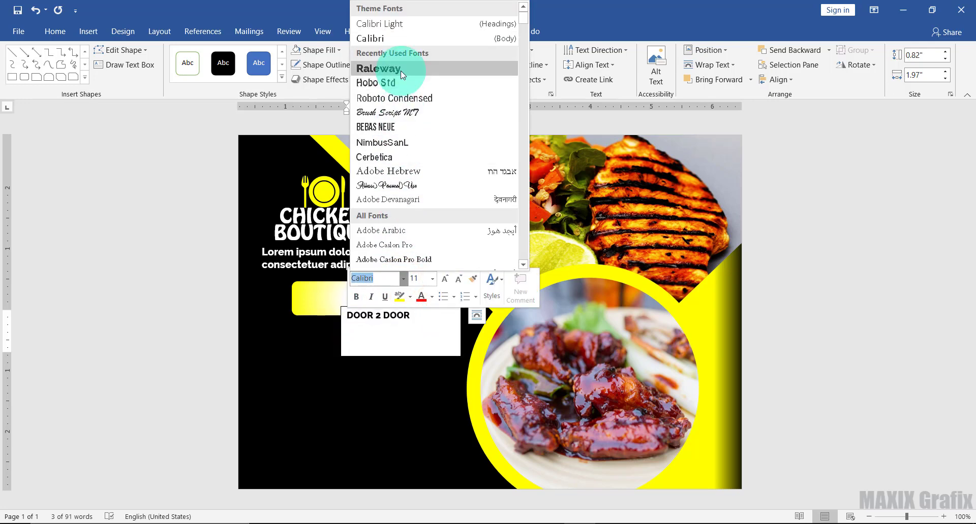
{"action": "left_click", "coordinate": [400, 70]}
{"action": "left_click", "coordinate": [45, 32]}
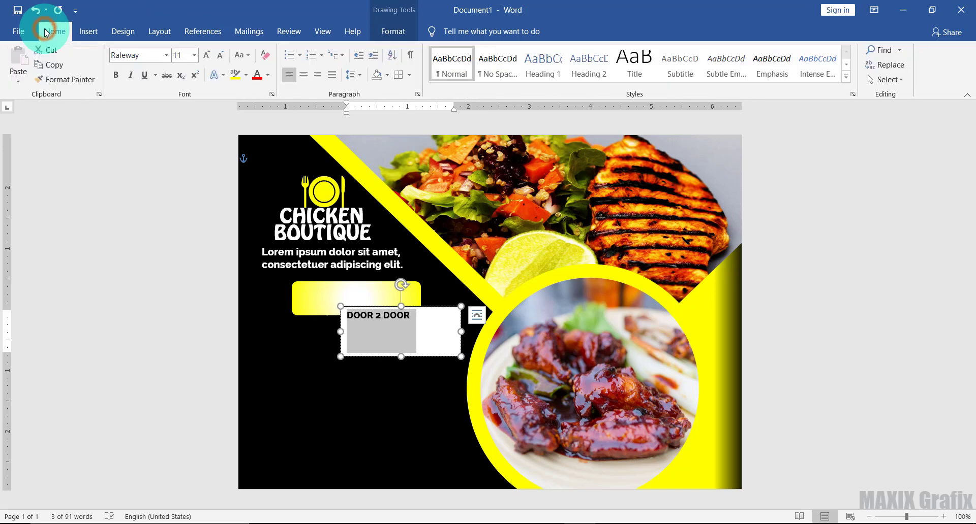
{"action": "left_click", "coordinate": [195, 56]}
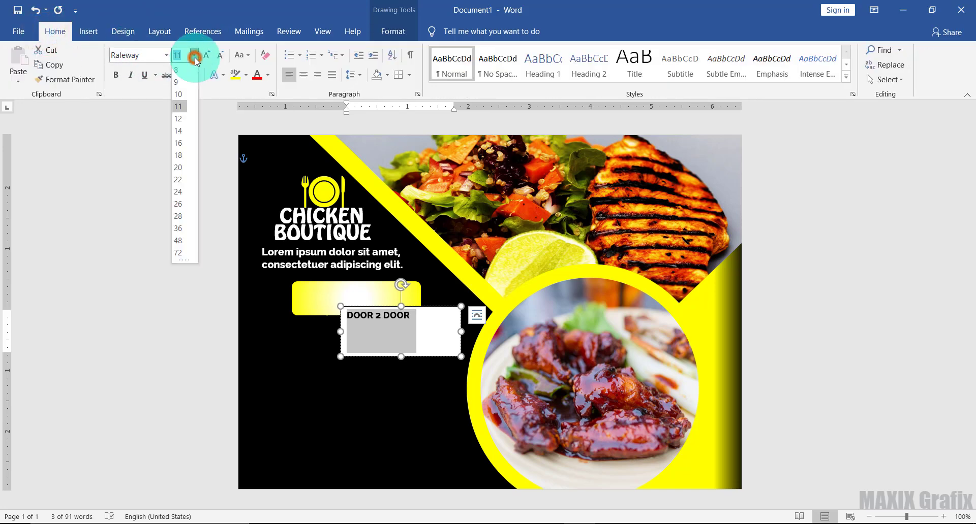
{"action": "left_click", "coordinate": [183, 169]}
Enlarge only the digit 2 in DOOR 2 DOOR to size 36
{"action": "left_click", "coordinate": [408, 319]}
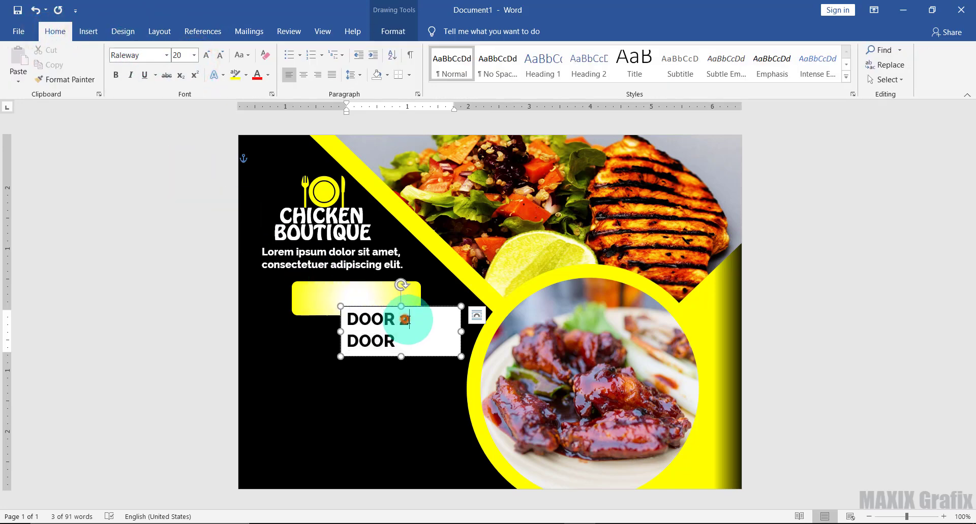
{"action": "double_click", "coordinate": [403, 322]}
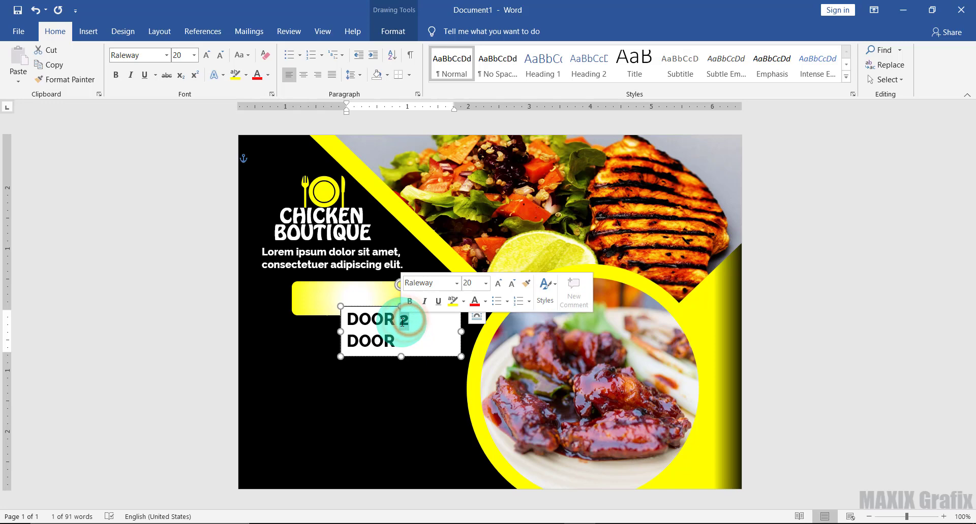
{"action": "left_click", "coordinate": [485, 284]}
{"action": "left_click", "coordinate": [470, 457]}
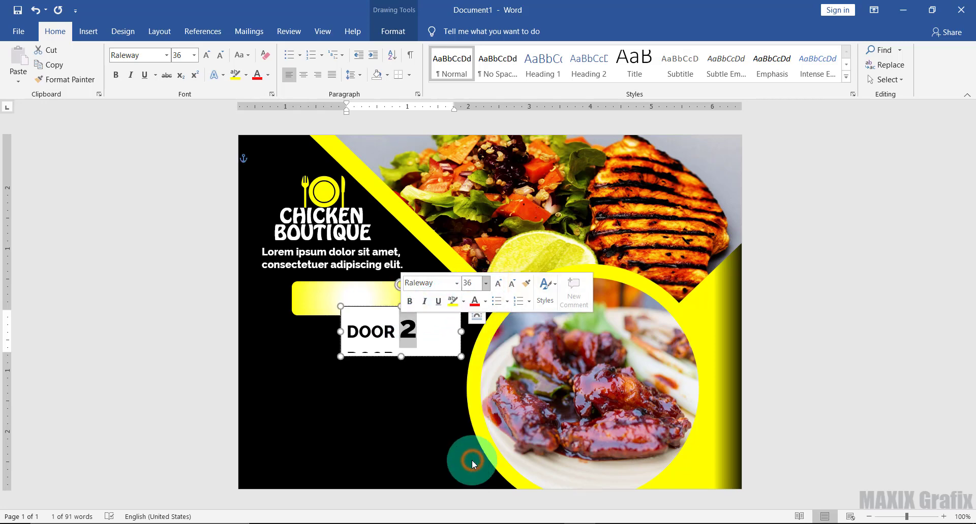
Widen the DOOR 2 DOOR text box to about 2.44" so the text fits one line, and move it over the gradient rectangle
{"action": "left_click_drag", "start_coordinate": [461, 357], "coordinate": [490, 355]}
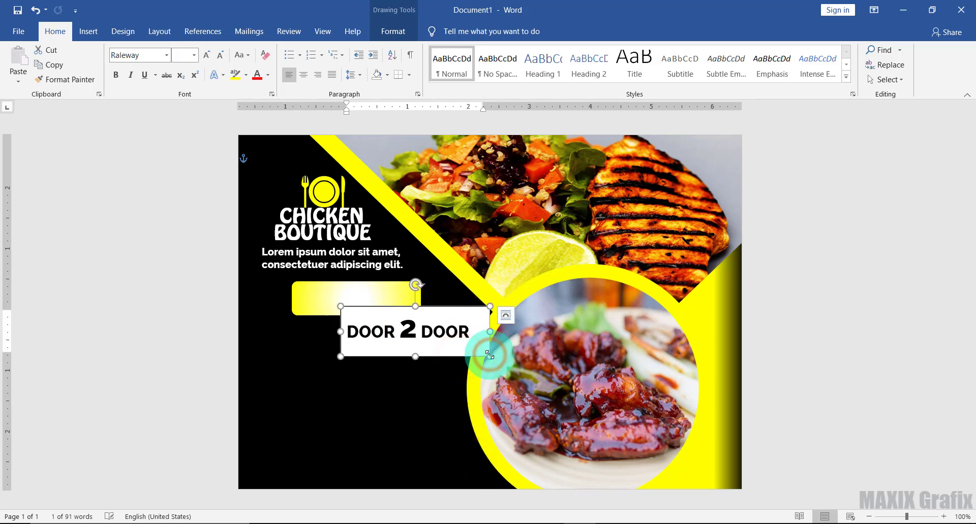
{"action": "left_click", "coordinate": [470, 321]}
{"action": "left_click_drag", "start_coordinate": [464, 308], "coordinate": [403, 274]}
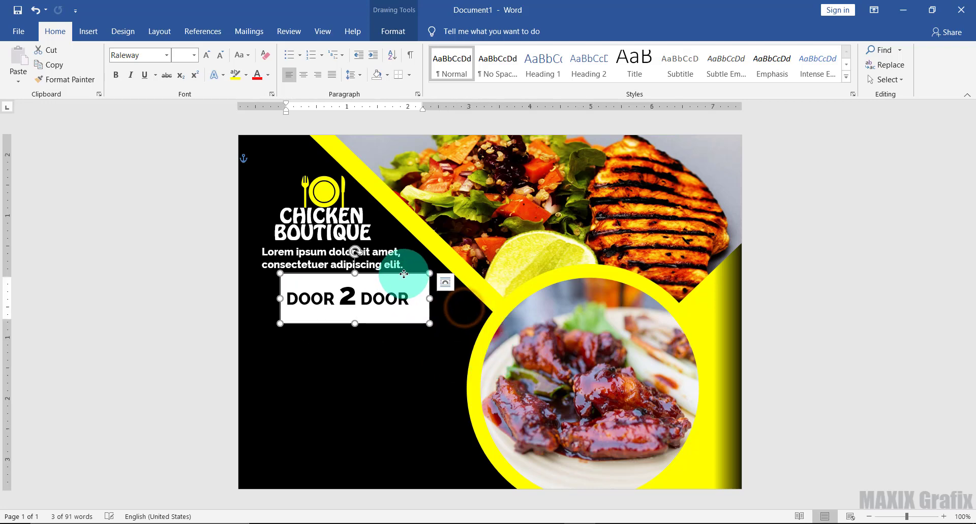
Remove the fill and outline of the DOOR 2 DOOR text box
{"action": "left_click", "coordinate": [384, 30]}
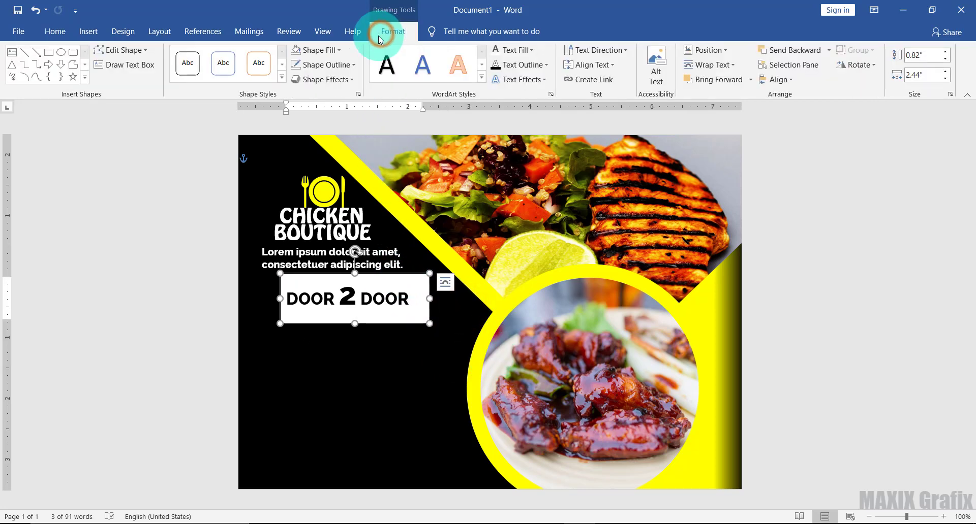
{"action": "left_click", "coordinate": [340, 50]}
{"action": "left_click", "coordinate": [340, 160]}
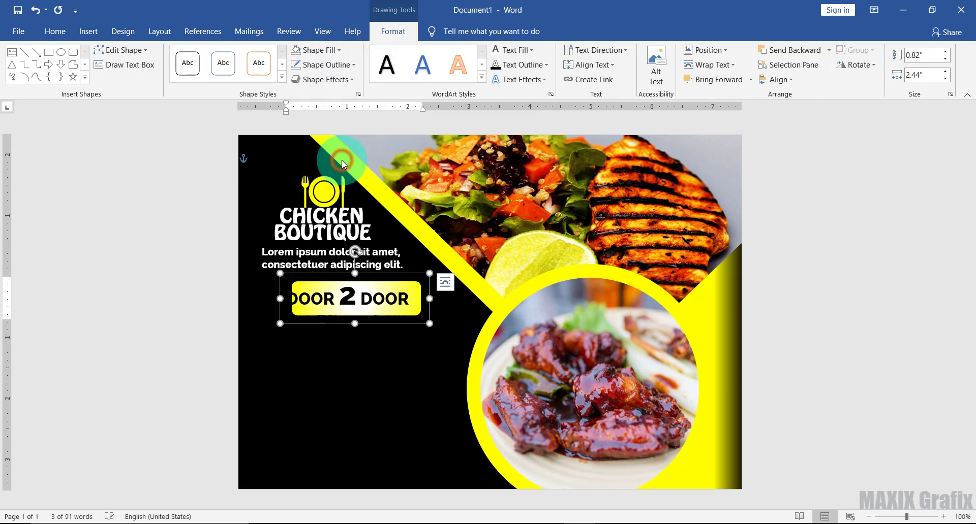
{"action": "left_click", "coordinate": [348, 70]}
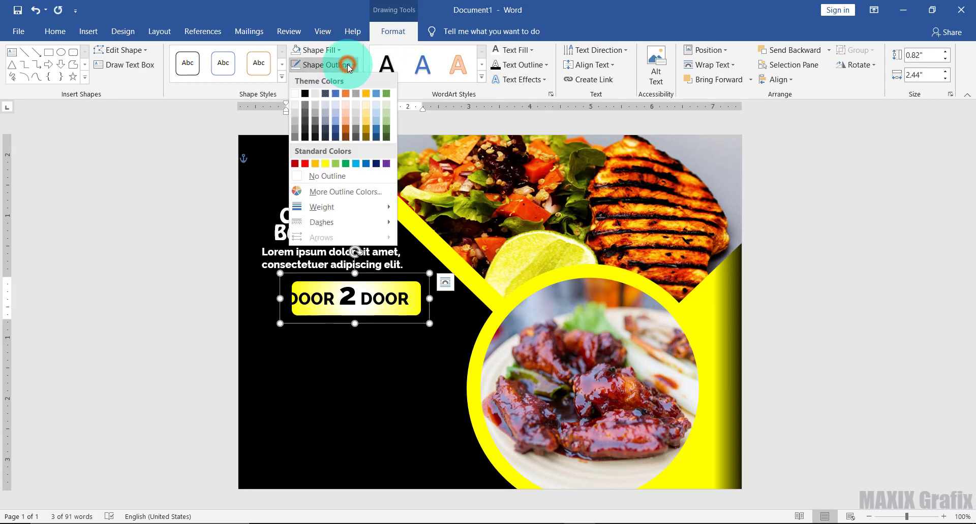
{"action": "left_click", "coordinate": [353, 173]}
Shift the DOOR 2 DOOR text box slightly right and down to expose the gradient rectangle's upper edge, and group the two objects
{"action": "left_click_drag", "start_coordinate": [377, 273], "coordinate": [384, 274]}
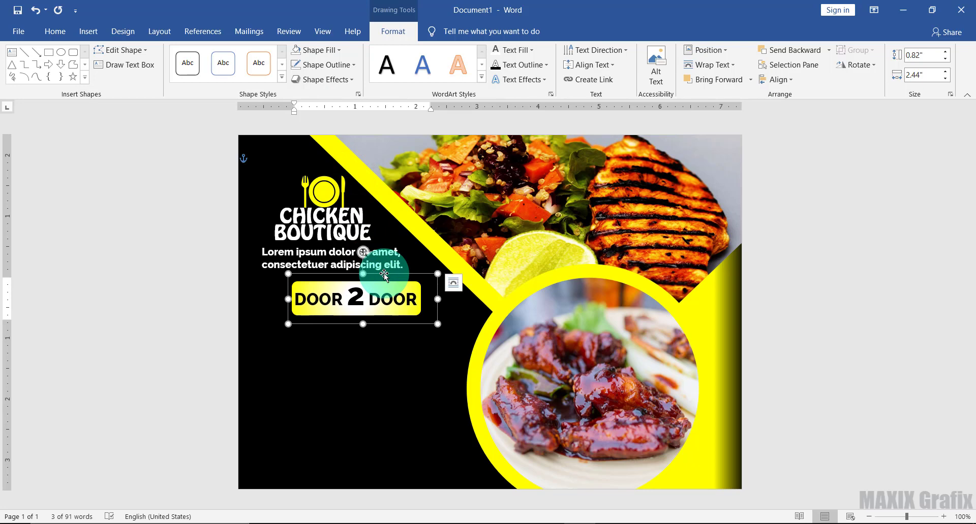
{"action": "left_click_drag", "start_coordinate": [384, 274], "coordinate": [385, 289]}
{"action": "left_click", "coordinate": [385, 282], "text": "shift"}
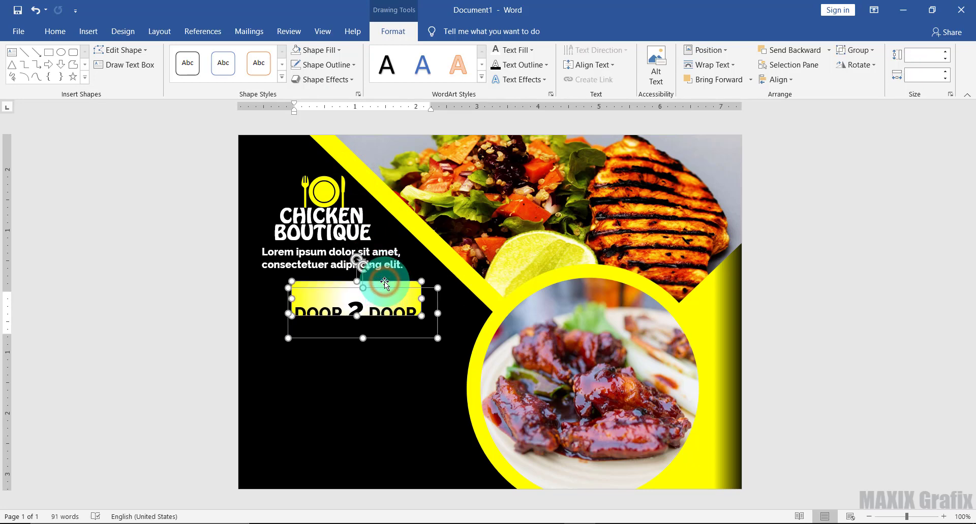
{"action": "left_click", "coordinate": [872, 50]}
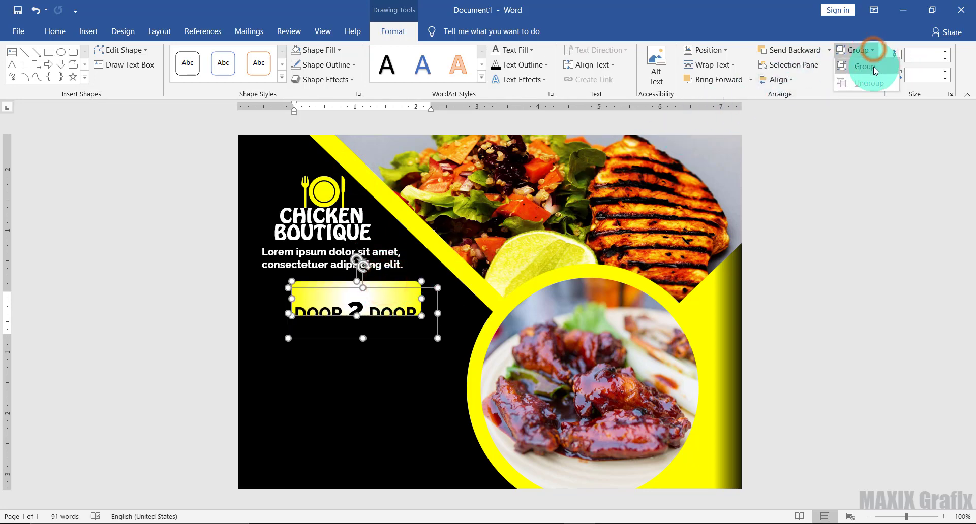
{"action": "left_click", "coordinate": [875, 70]}
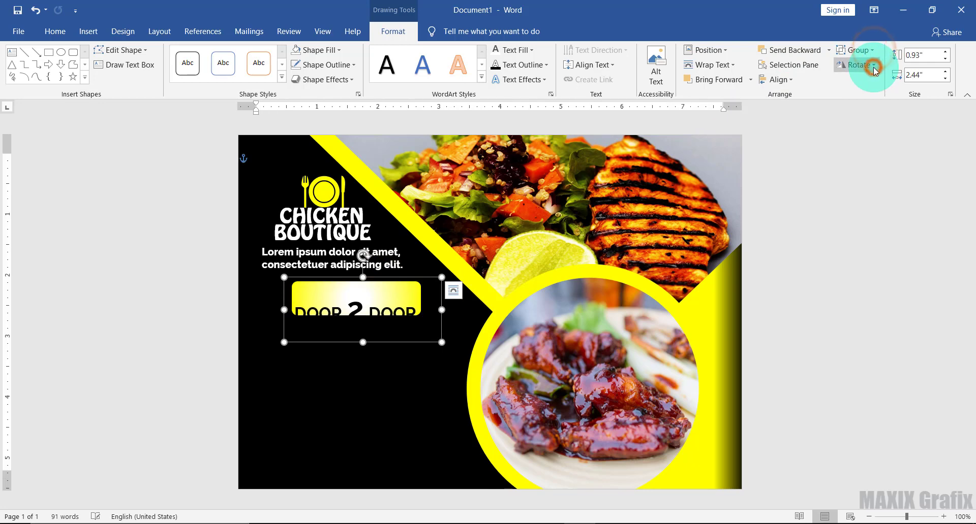
Move the DOOR 2 DOOR text up onto the gradient rectangle, and shift the grouped label left beneath the tagline
{"action": "left_click", "coordinate": [386, 310]}
{"action": "left_click_drag", "start_coordinate": [387, 289], "coordinate": [390, 280]}
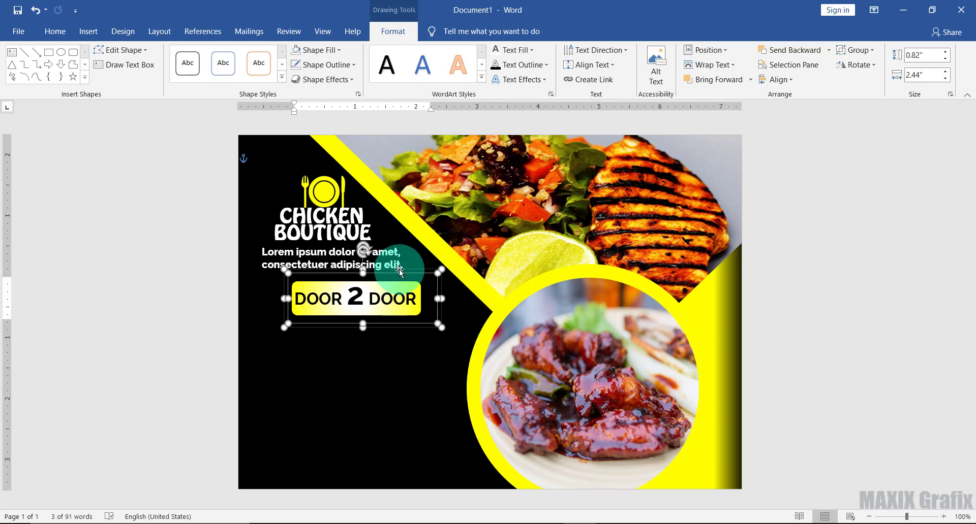
{"action": "left_click_drag", "start_coordinate": [401, 268], "coordinate": [380, 264]}
Draw a rounded rectangle about 0.72" high and 2.47" wide below the DOOR 2 DOOR label
{"action": "left_click", "coordinate": [84, 77]}
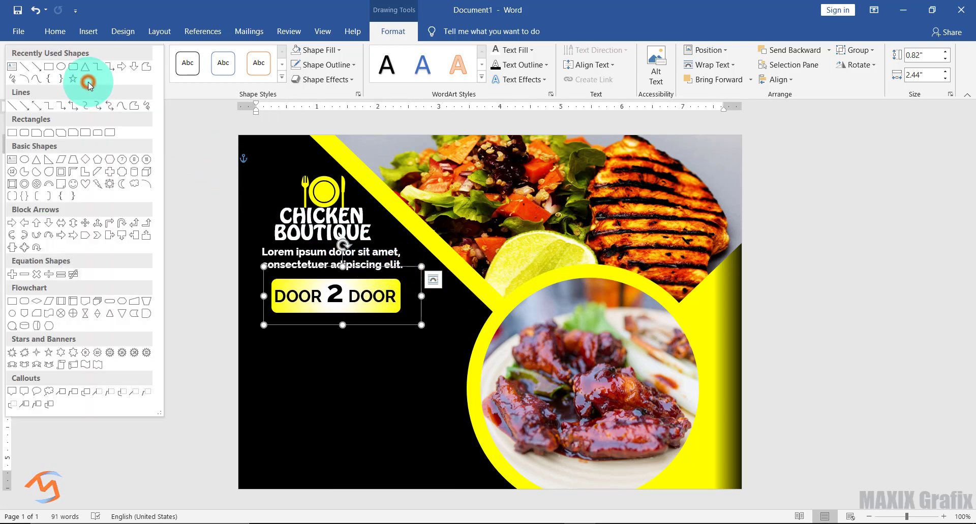
{"action": "left_click", "coordinate": [24, 133]}
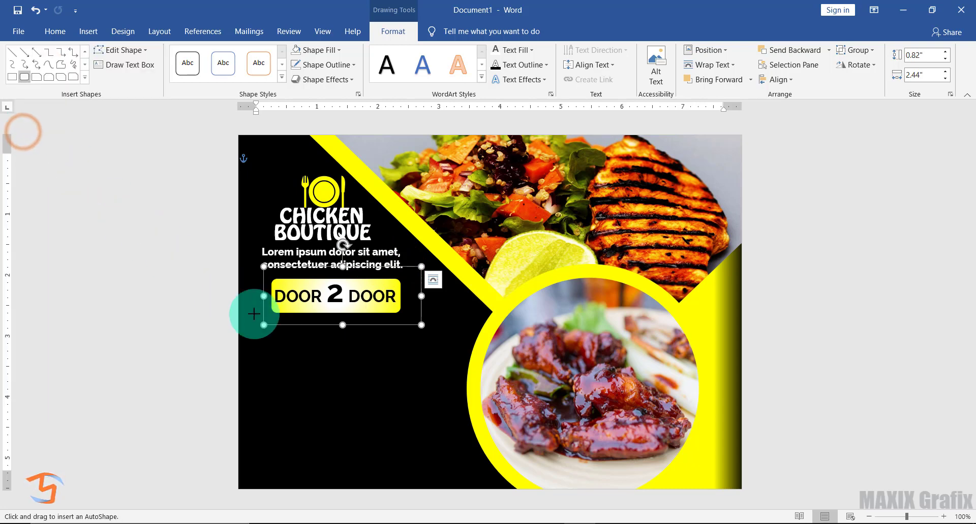
{"action": "left_click_drag", "start_coordinate": [330, 346], "coordinate": [437, 378]}
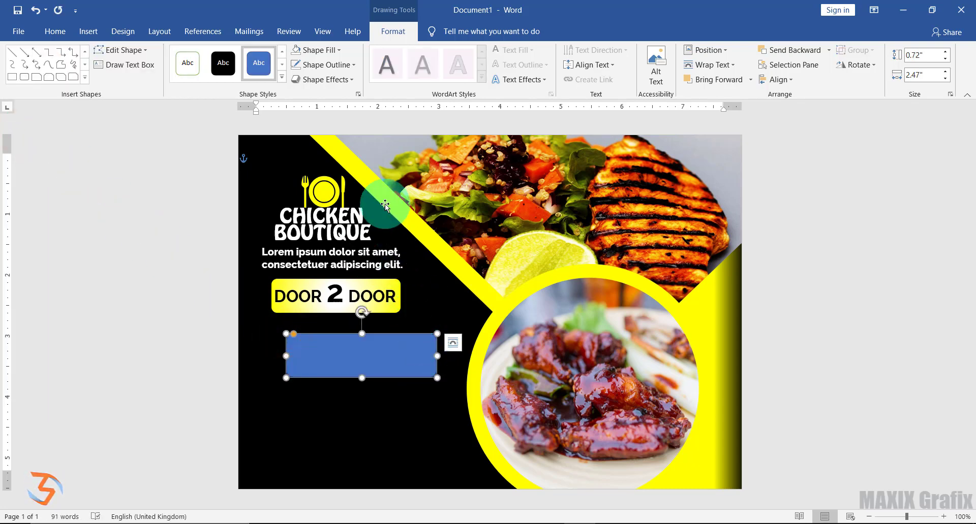
Give the new rounded rectangle a linear gradient fill running upward at 270°
{"action": "left_click", "coordinate": [334, 52]}
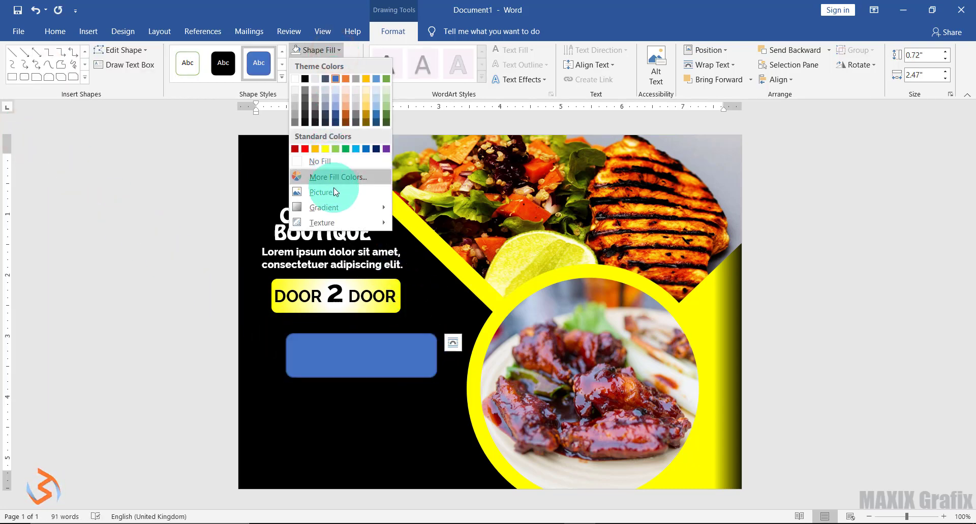
{"action": "mouse_move", "coordinate": [333, 207]}
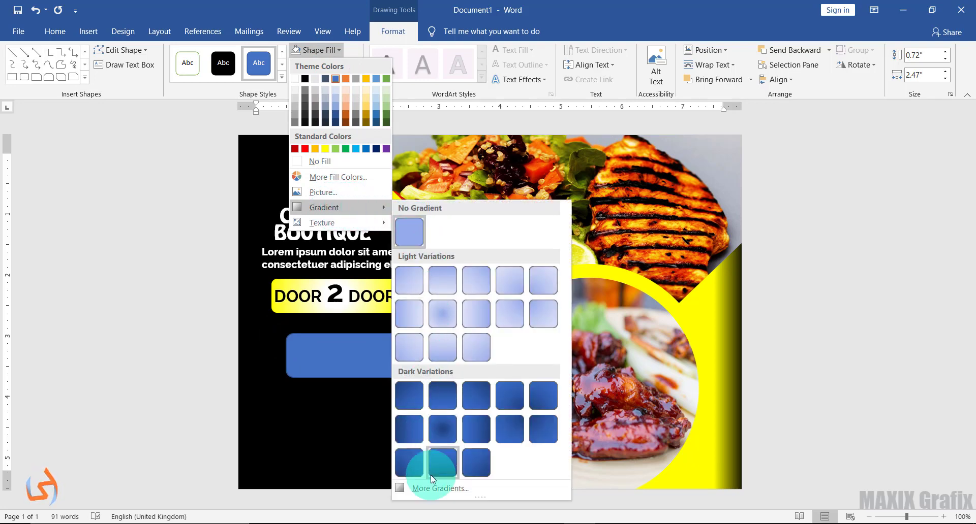
{"action": "left_click", "coordinate": [429, 488]}
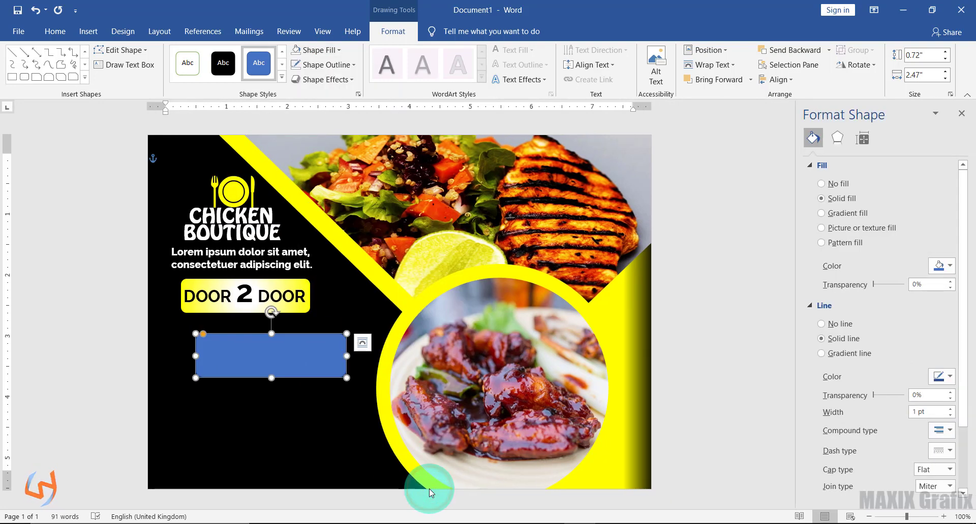
{"action": "left_click", "coordinate": [819, 213]}
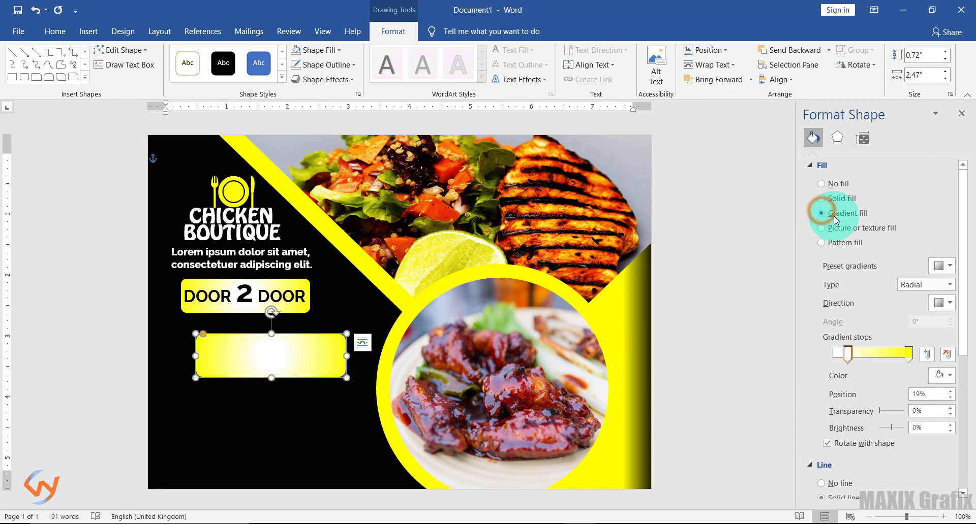
{"action": "left_click", "coordinate": [950, 285]}
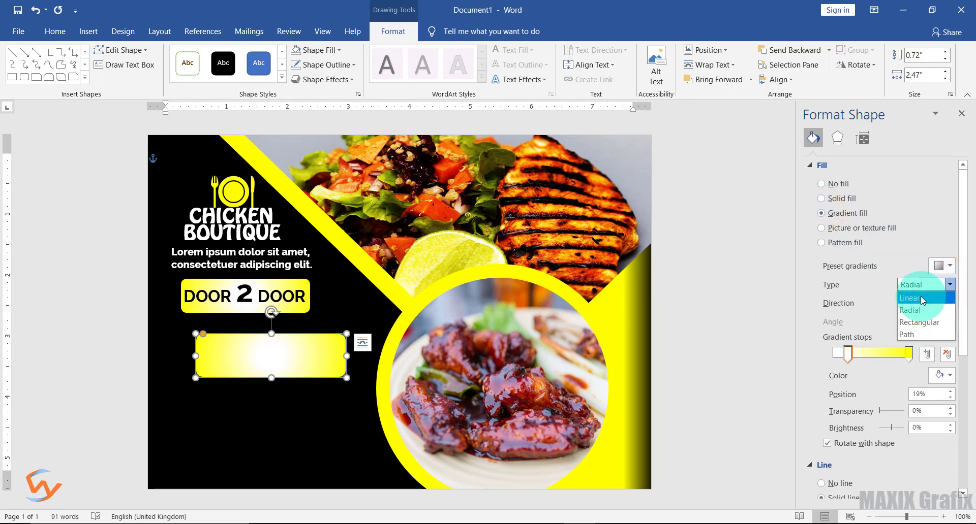
{"action": "left_click", "coordinate": [941, 299]}
{"action": "left_click", "coordinate": [940, 304]}
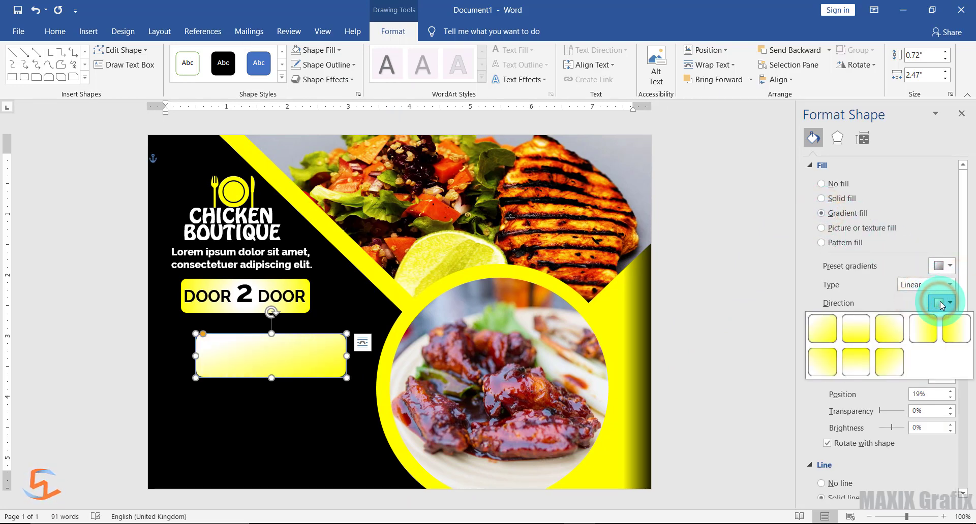
{"action": "left_click", "coordinate": [887, 335]}
Color the rectangle's 19% gradient stop dark red and its 100% stop red, and close the shape formatting settings
{"action": "left_click", "coordinate": [847, 356]}
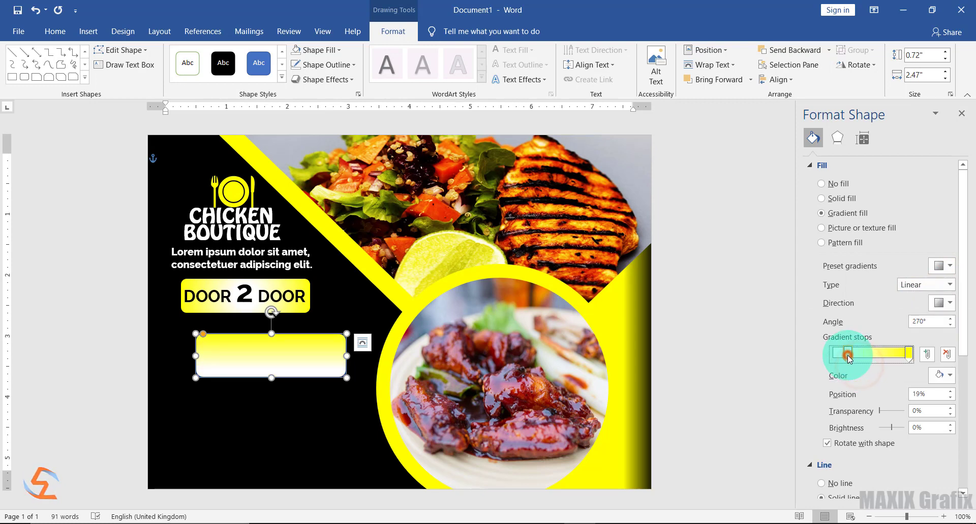
{"action": "left_click", "coordinate": [942, 375]}
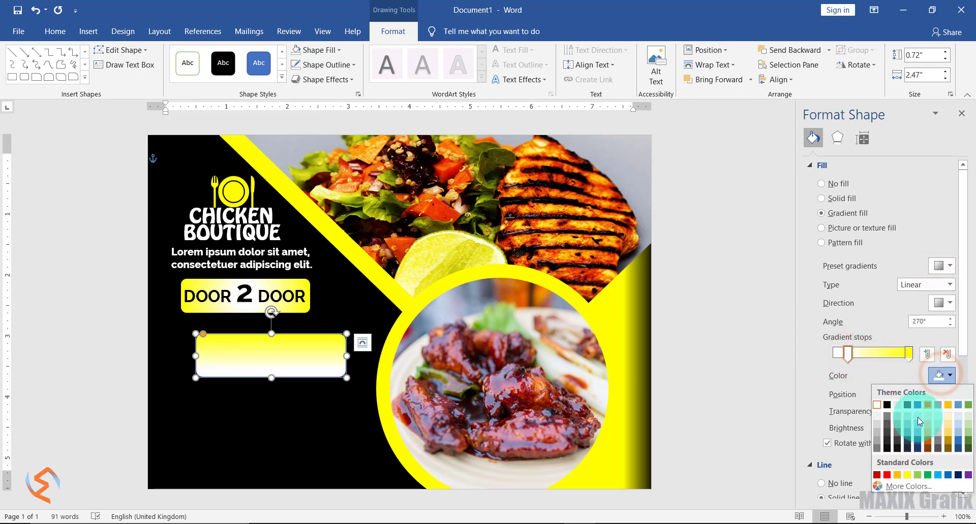
{"action": "left_click", "coordinate": [877, 475]}
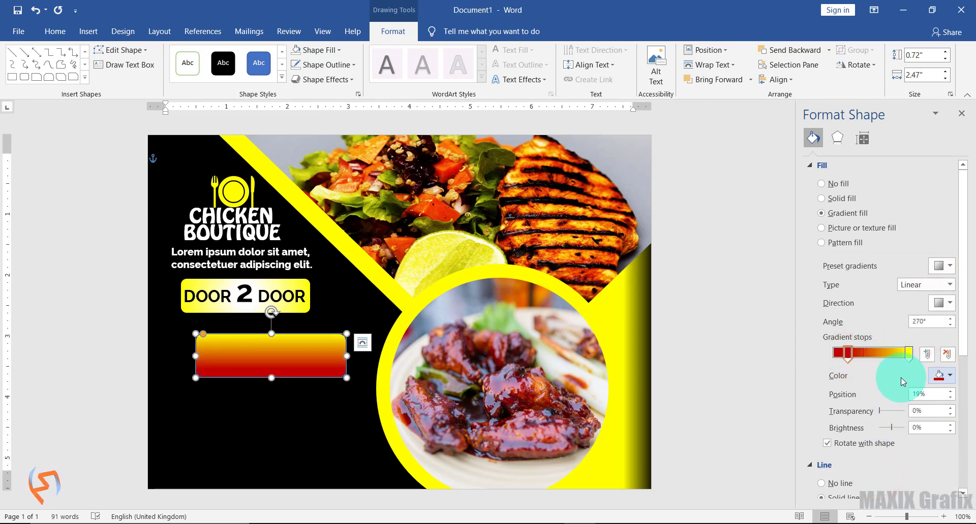
{"action": "left_click", "coordinate": [908, 354]}
{"action": "left_click", "coordinate": [950, 376]}
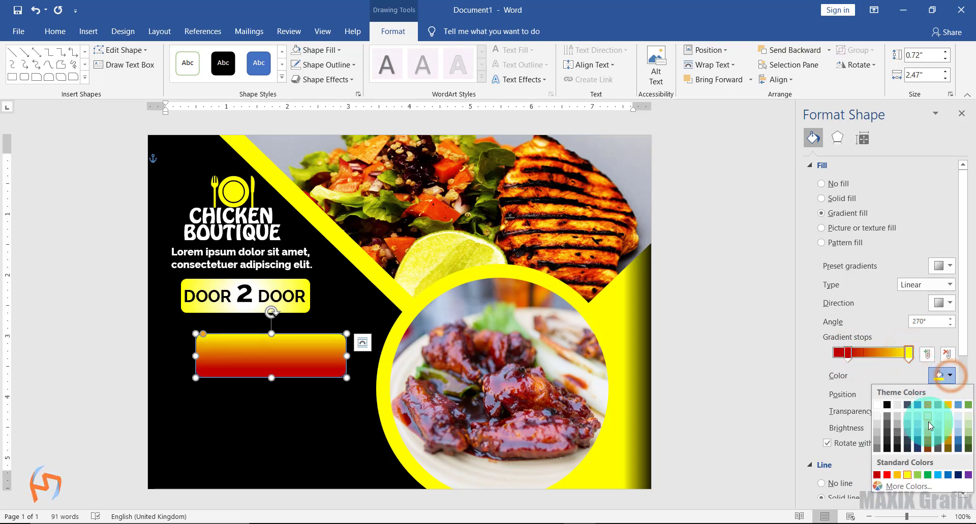
{"action": "left_click", "coordinate": [887, 475]}
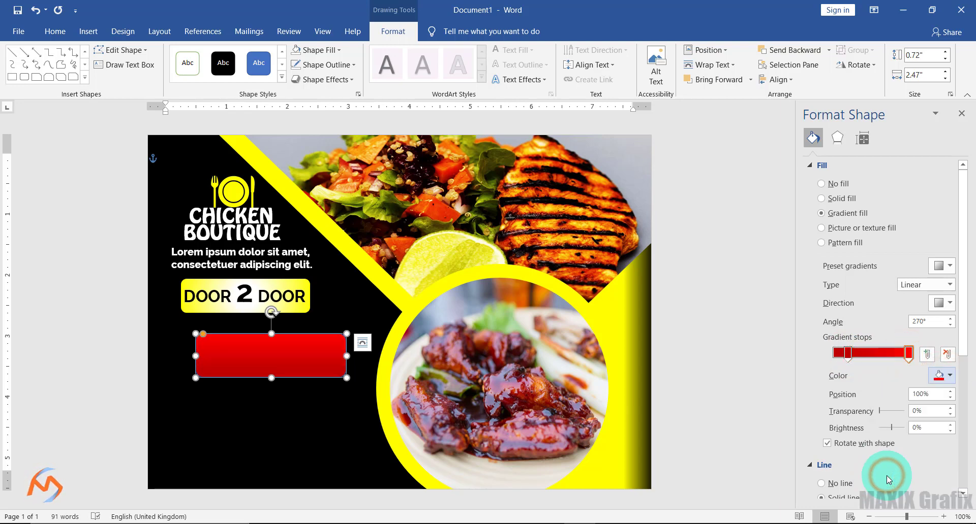
{"action": "left_click", "coordinate": [962, 115]}
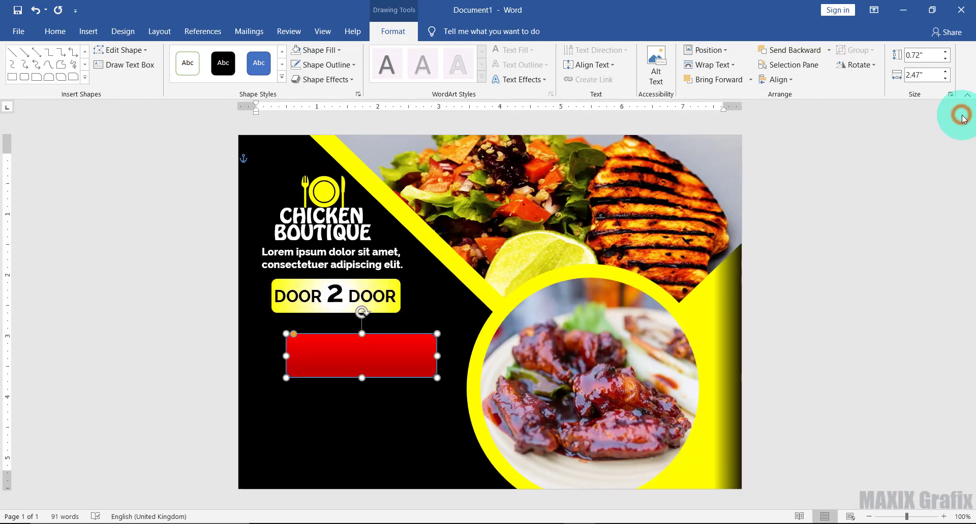
Resize the red rounded rectangle to 1.45" wide and 0.4" high
{"action": "left_click", "coordinate": [934, 78]}
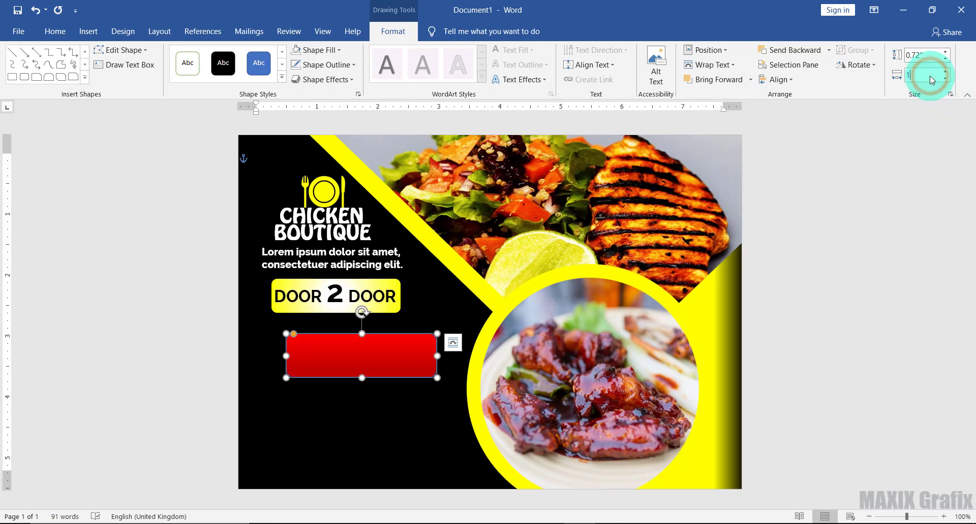
{"action": "key", "text": "Return"}
{"action": "left_click", "coordinate": [926, 56]}
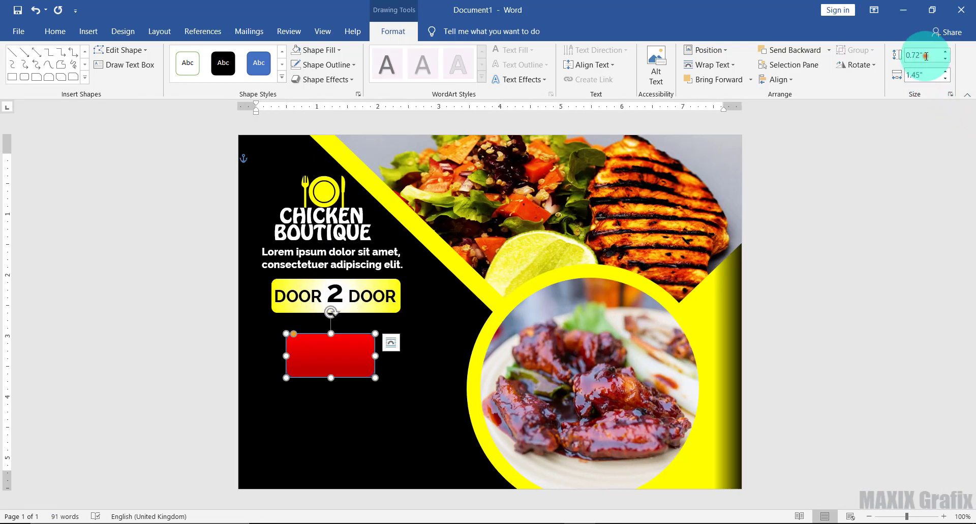
{"action": "type", "text": "0.4"}
{"action": "key", "text": "Return"}
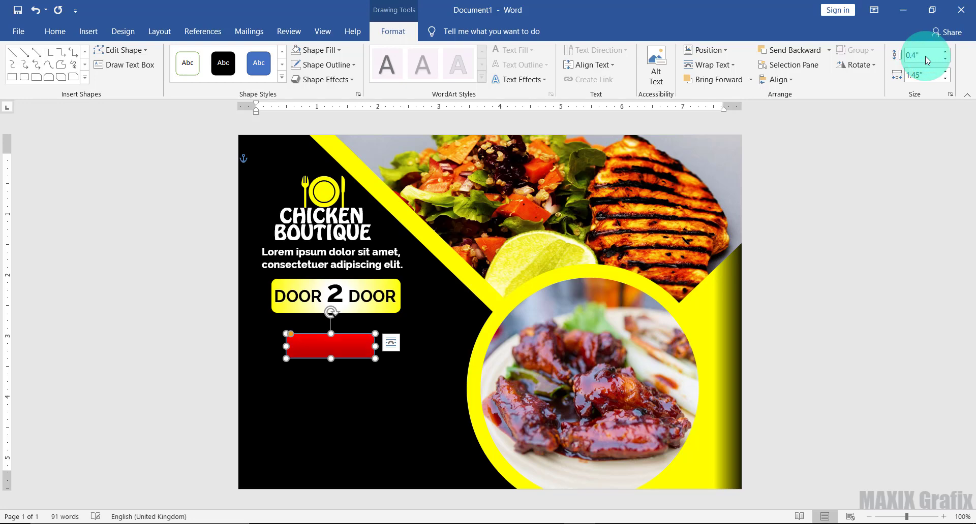
Apply the tight reflection variation with the largest offset to the red rectangle and remove its outline
{"action": "left_click", "coordinate": [351, 79]}
{"action": "mouse_move", "coordinate": [338, 161]}
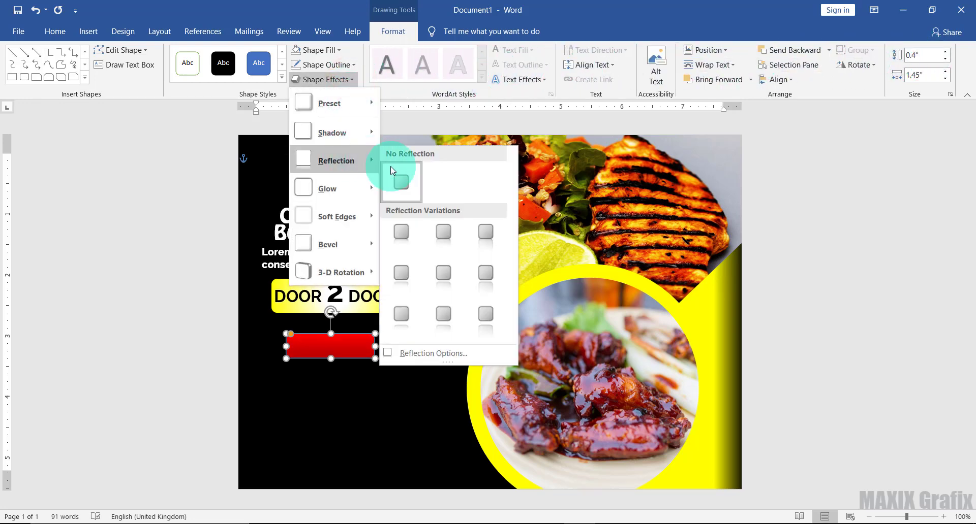
{"action": "left_click", "coordinate": [403, 316]}
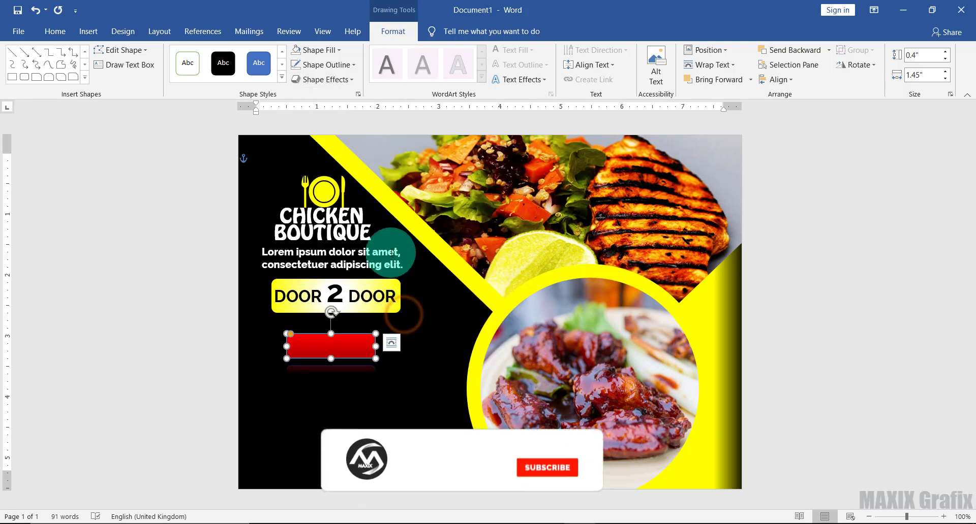
{"action": "left_click", "coordinate": [354, 68]}
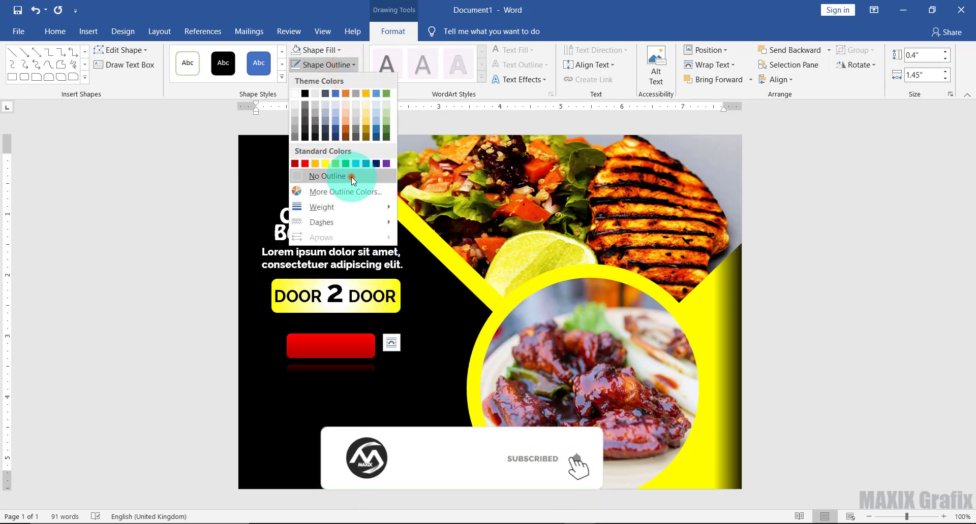
{"action": "left_click", "coordinate": [352, 176]}
Add a text box about 0.58" by 1.63" reading DELIVERY below the red rectangle, with the text in Raleway size 18
{"action": "left_click", "coordinate": [138, 65]}
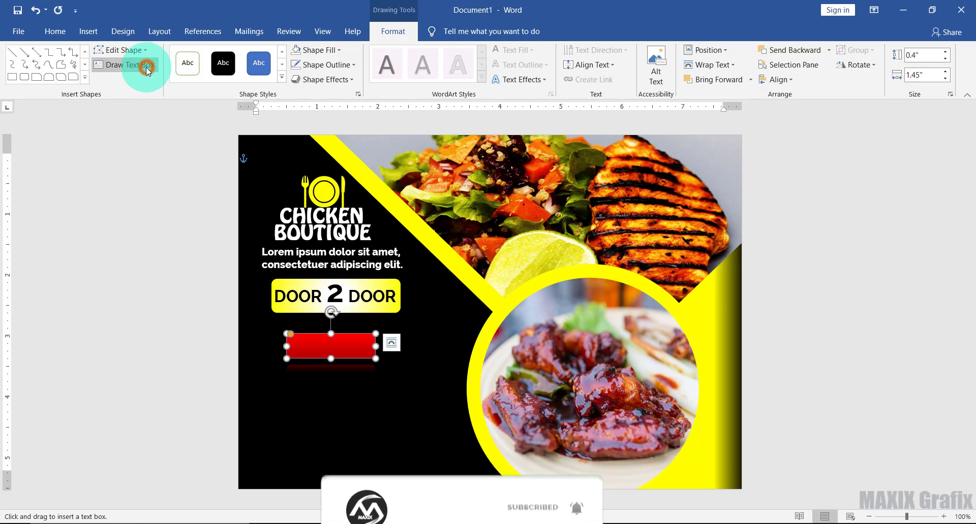
{"action": "left_click_drag", "start_coordinate": [313, 359], "coordinate": [414, 394]}
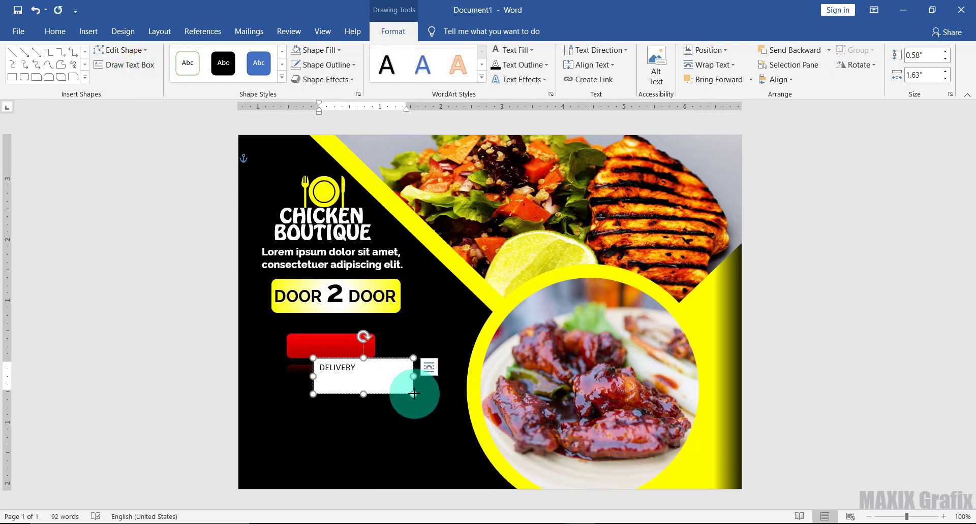
{"action": "left_click_drag", "start_coordinate": [367, 369], "coordinate": [314, 364]}
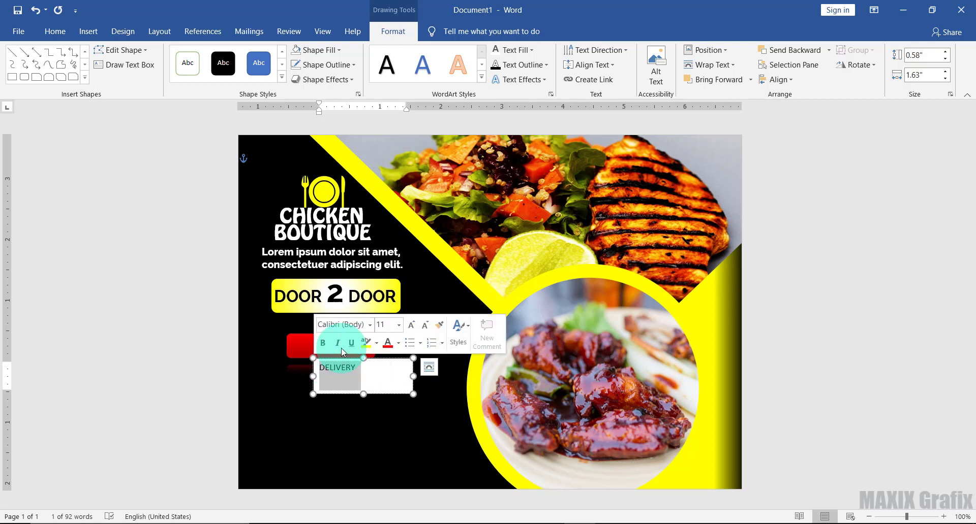
{"action": "left_click", "coordinate": [333, 325]}
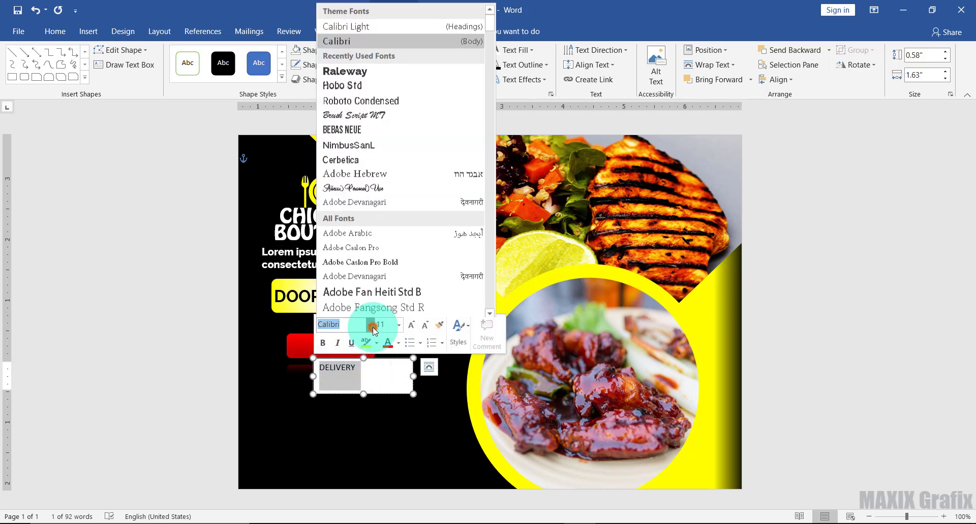
{"action": "left_click", "coordinate": [361, 70]}
{"action": "left_click", "coordinate": [62, 32]}
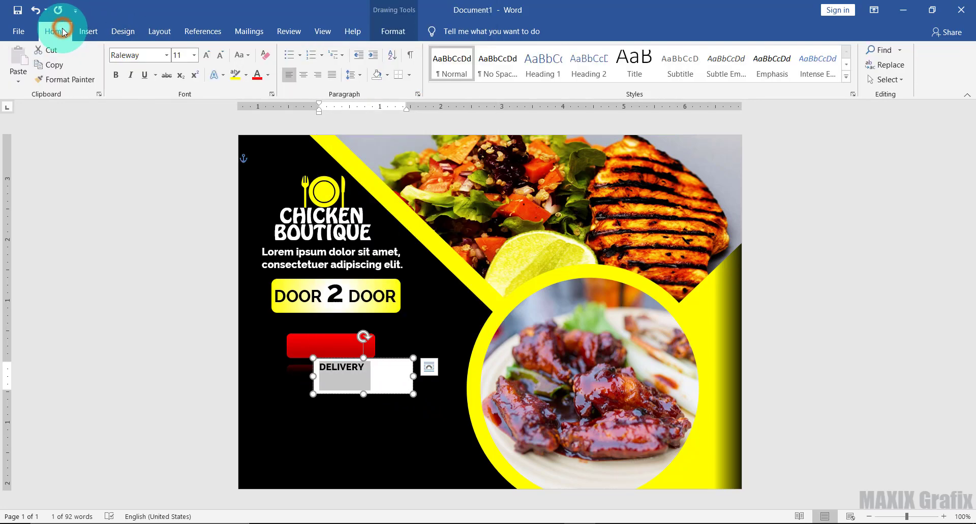
{"action": "left_click", "coordinate": [194, 55]}
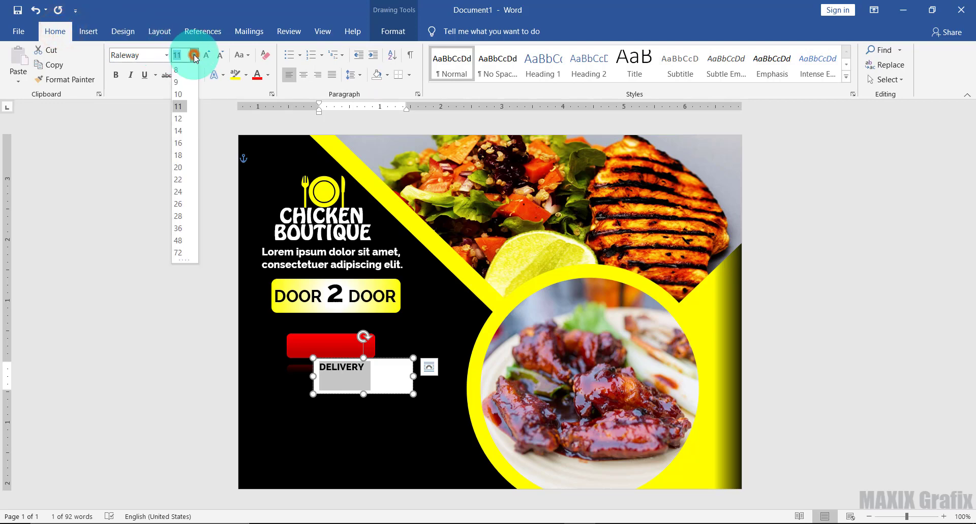
{"action": "left_click", "coordinate": [184, 157]}
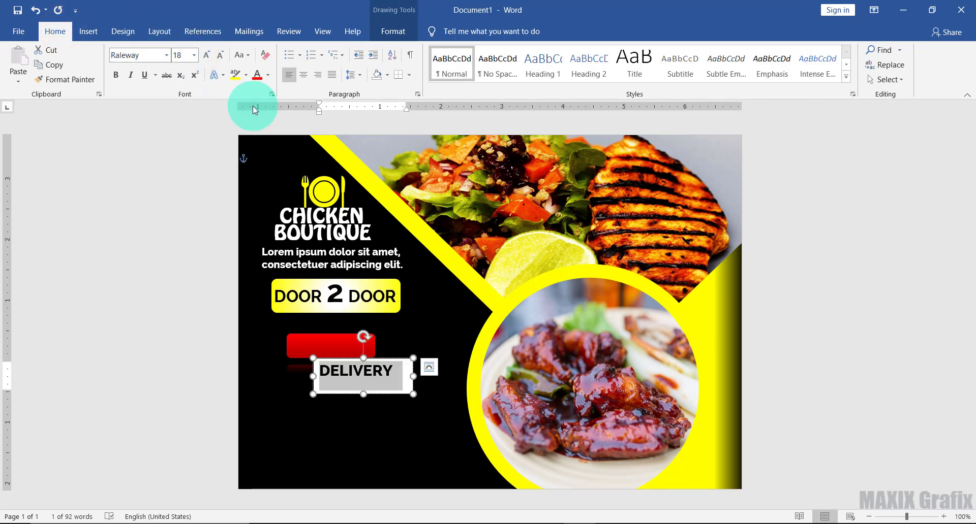
Remove the fill and outline of the DELIVERY text box
{"action": "left_click", "coordinate": [393, 31]}
{"action": "left_click", "coordinate": [339, 50]}
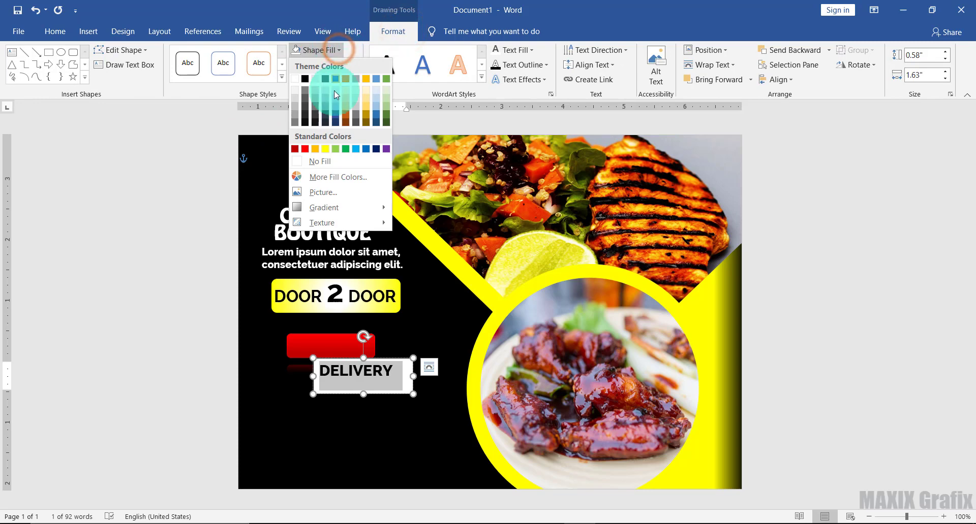
{"action": "left_click", "coordinate": [327, 160]}
{"action": "left_click", "coordinate": [341, 65]}
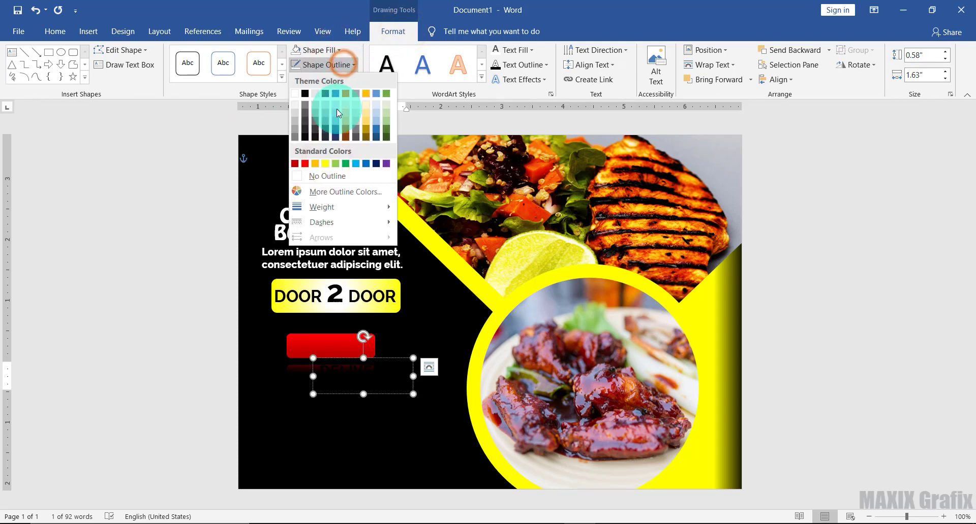
{"action": "left_click", "coordinate": [331, 176]}
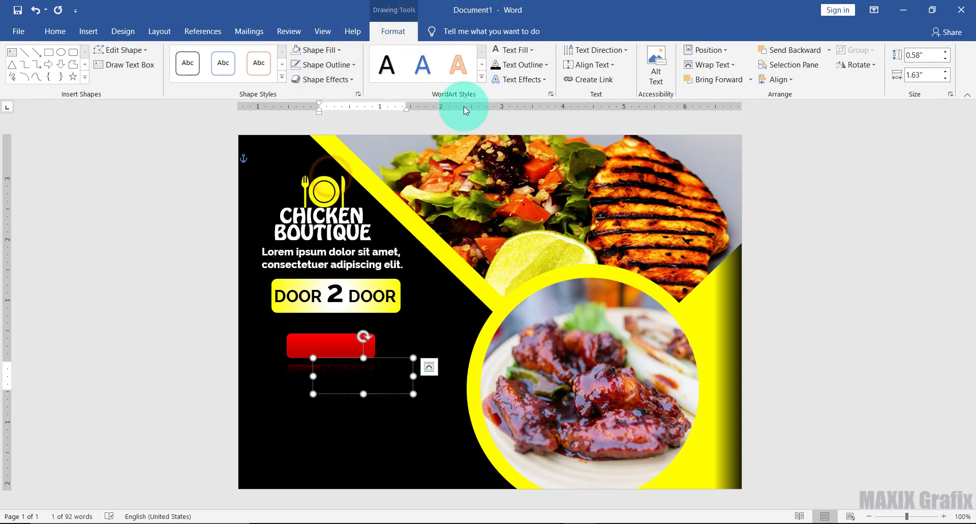
Make the DELIVERY text white and place its box, reduced to about 0.4" by 1.46", over the red rectangle
{"action": "left_click", "coordinate": [525, 51]}
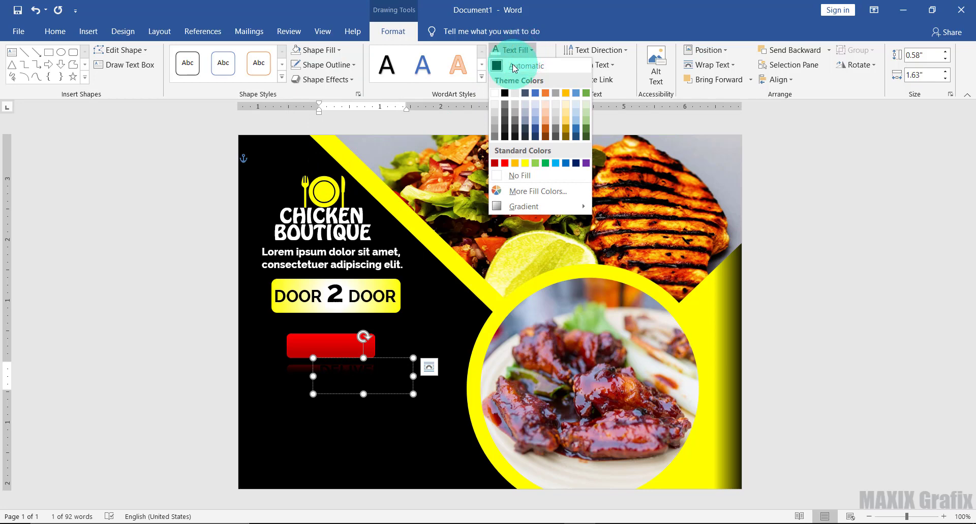
{"action": "left_click", "coordinate": [495, 93]}
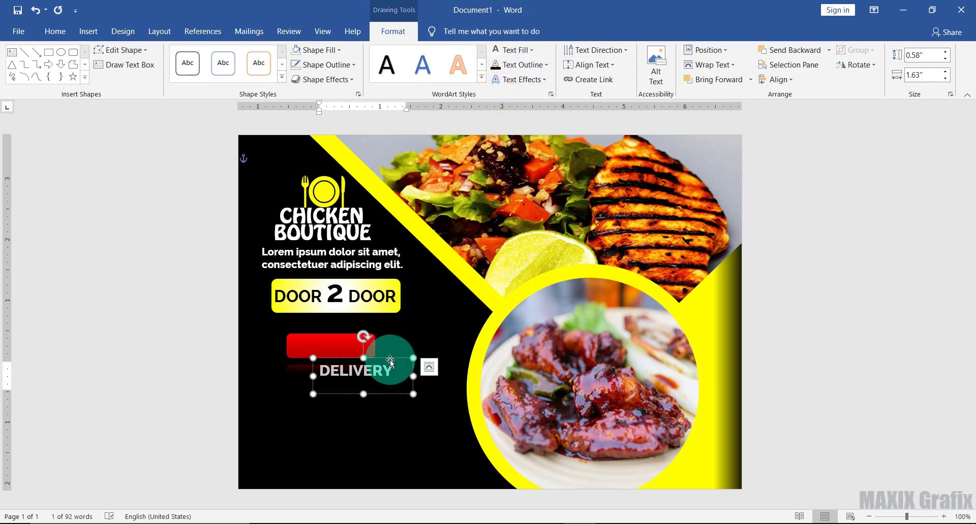
{"action": "left_click_drag", "start_coordinate": [381, 387], "coordinate": [387, 347]}
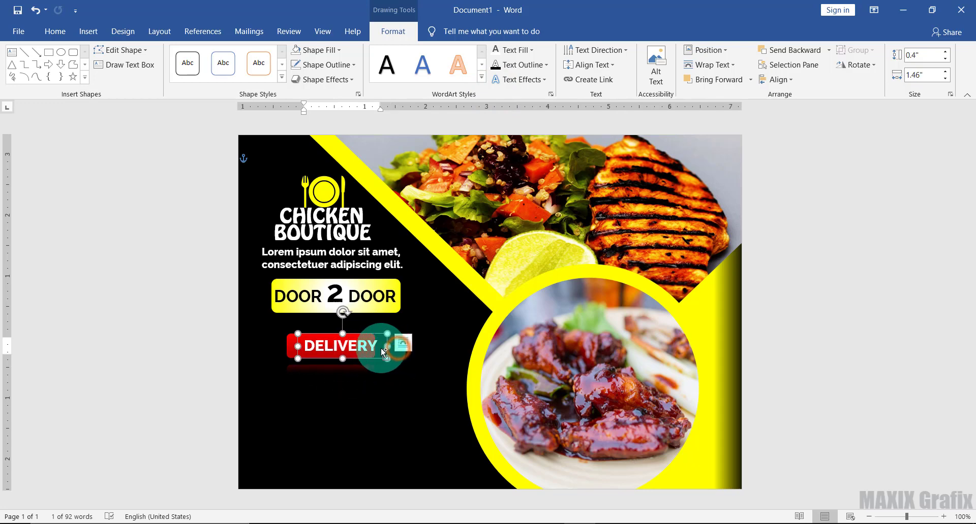
Group the DELIVERY text with the red rectangle, centre the text on it, and move the group up against the DOOR 2 DOOR label's lower edge
{"action": "left_click", "coordinate": [290, 348], "text": "shift"}
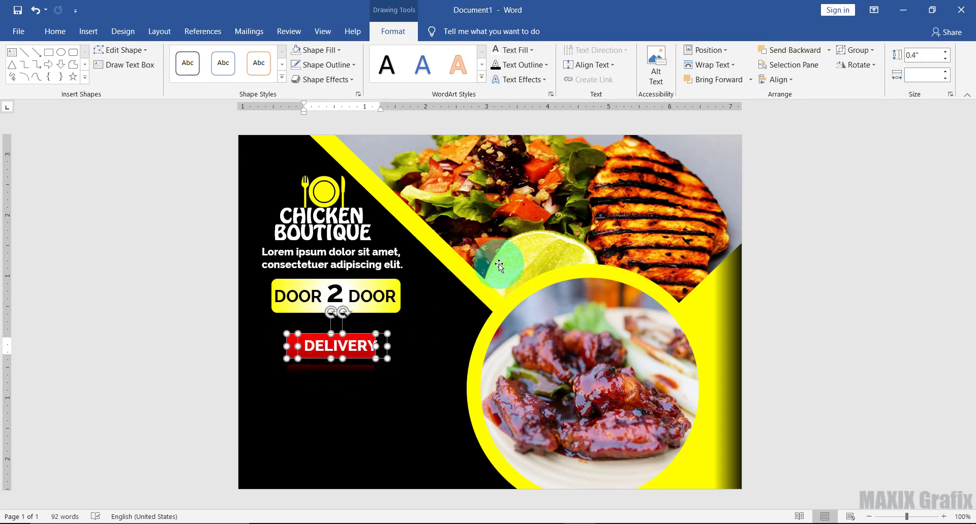
{"action": "left_click", "coordinate": [865, 67]}
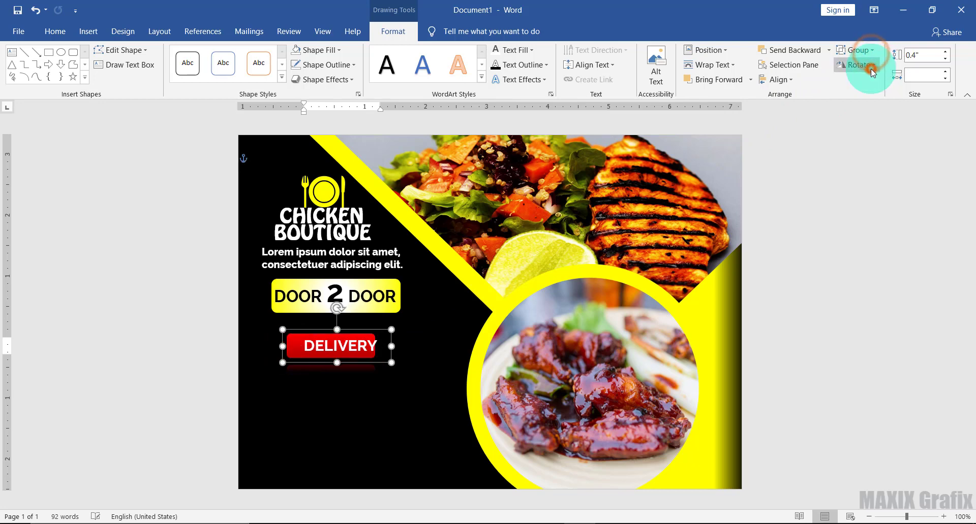
{"action": "left_click", "coordinate": [368, 348]}
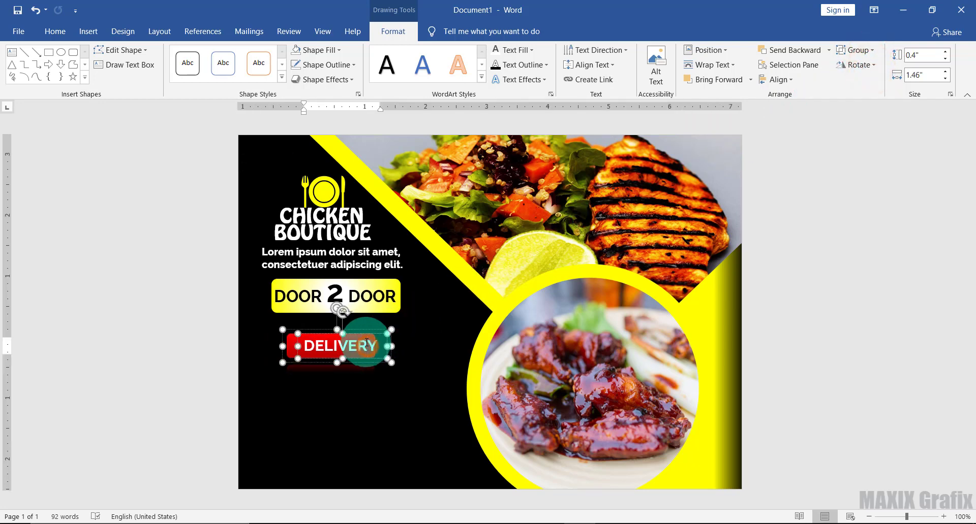
{"action": "left_click_drag", "start_coordinate": [295, 340], "coordinate": [299, 302]}
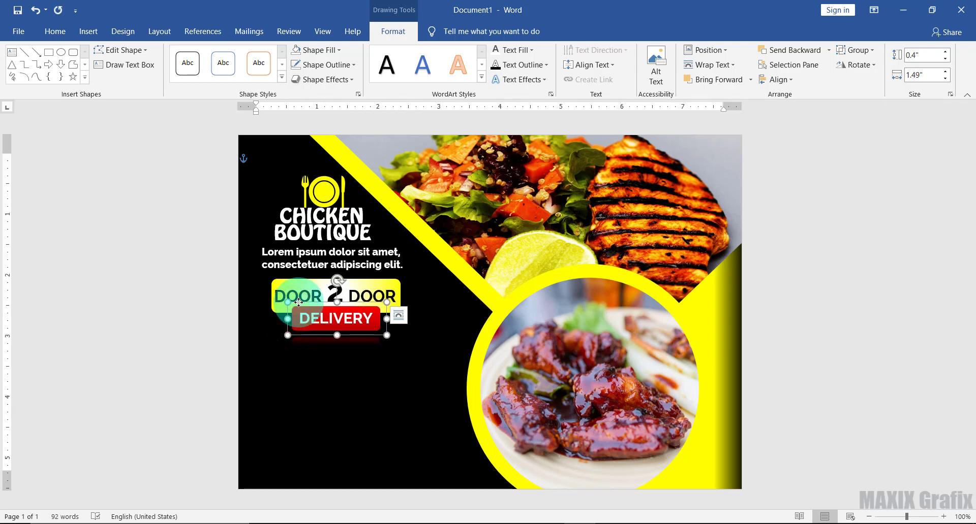
Add a text box about 0.69" by 1.86" below the DELIVERY button reading Insert Location here, in bold Roboto Condensed size 18
{"action": "left_click", "coordinate": [144, 64]}
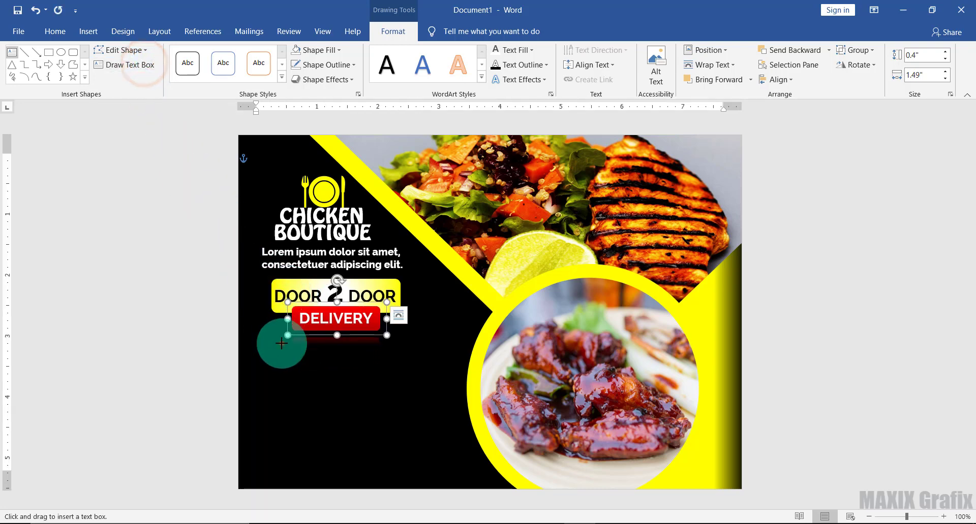
{"action": "left_click_drag", "start_coordinate": [281, 344], "coordinate": [396, 387]}
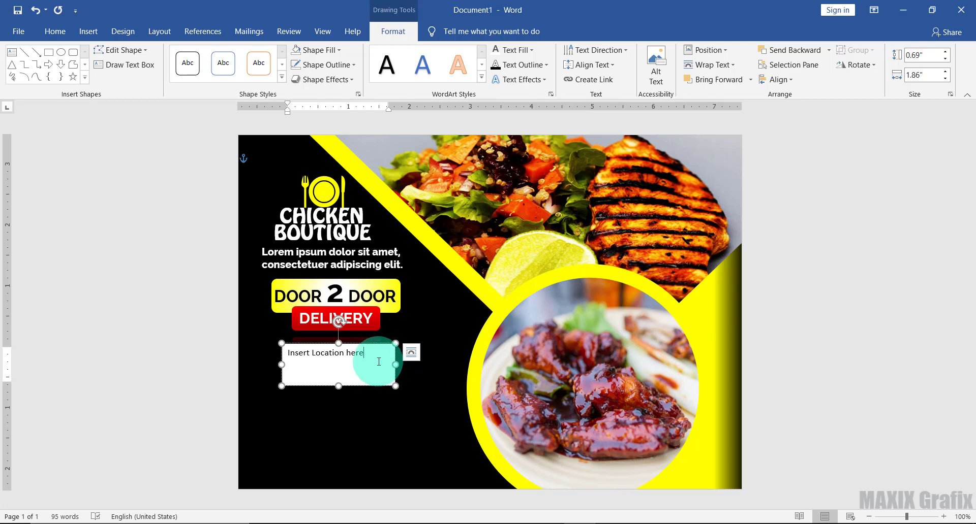
{"action": "left_click_drag", "start_coordinate": [373, 355], "coordinate": [290, 355]}
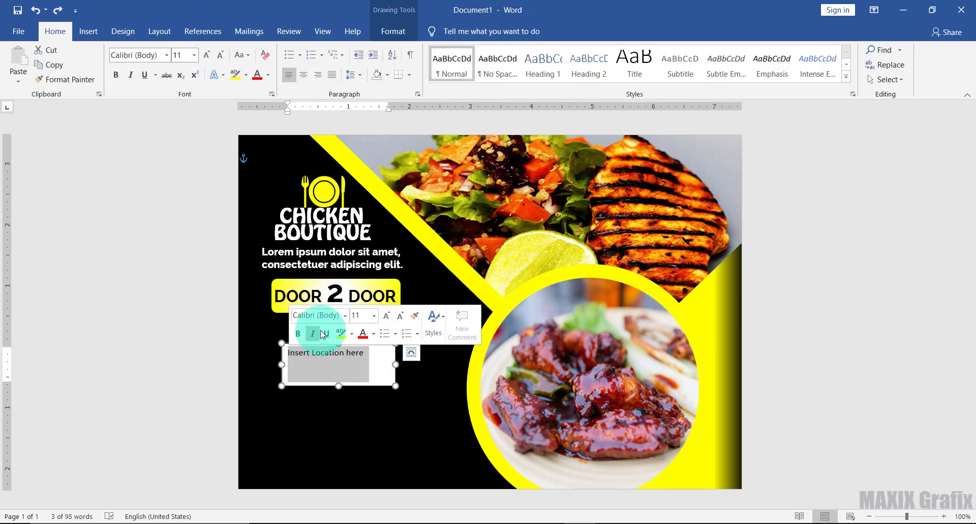
{"action": "left_click", "coordinate": [345, 316]}
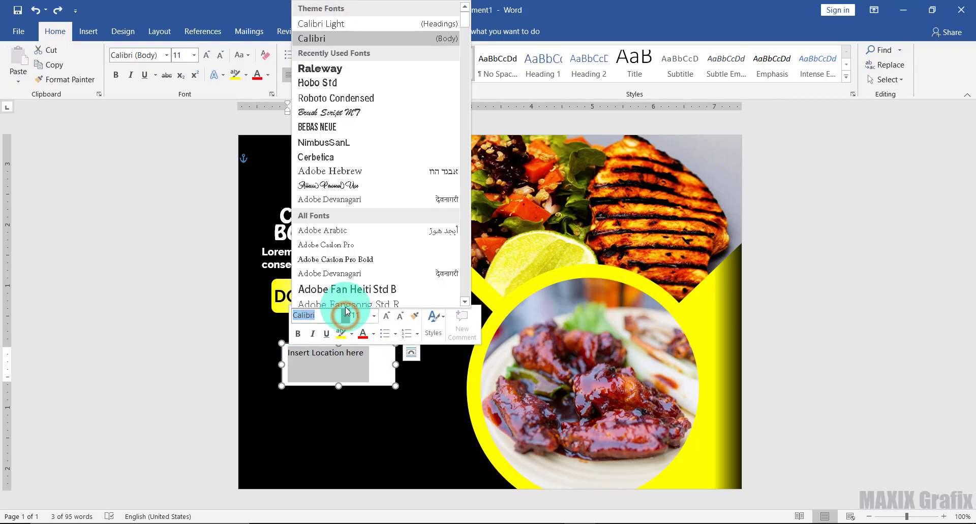
{"action": "left_click", "coordinate": [340, 101]}
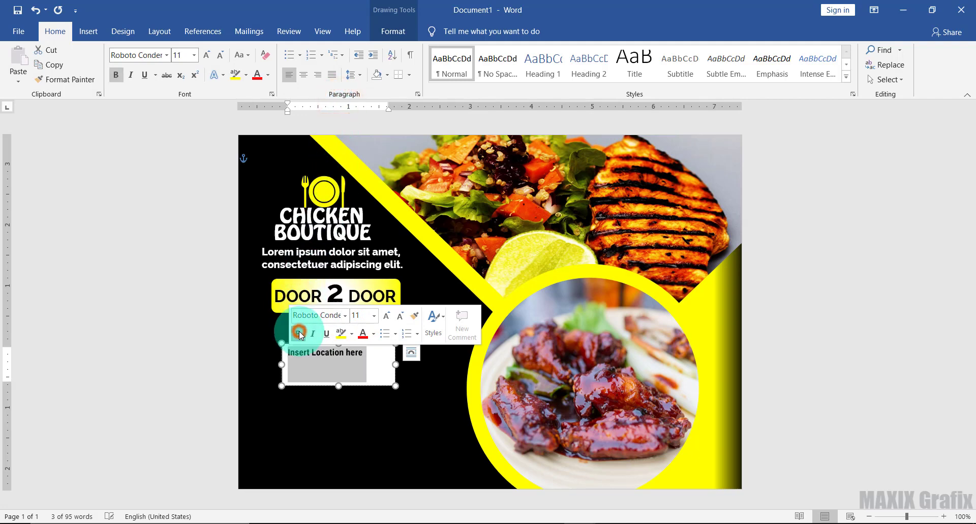
{"action": "left_click", "coordinate": [373, 316]}
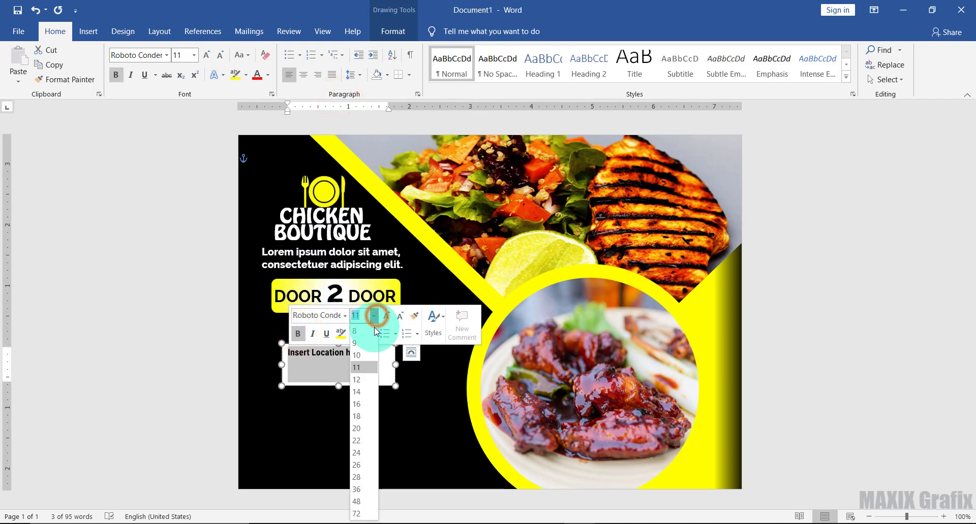
{"action": "left_click", "coordinate": [359, 416]}
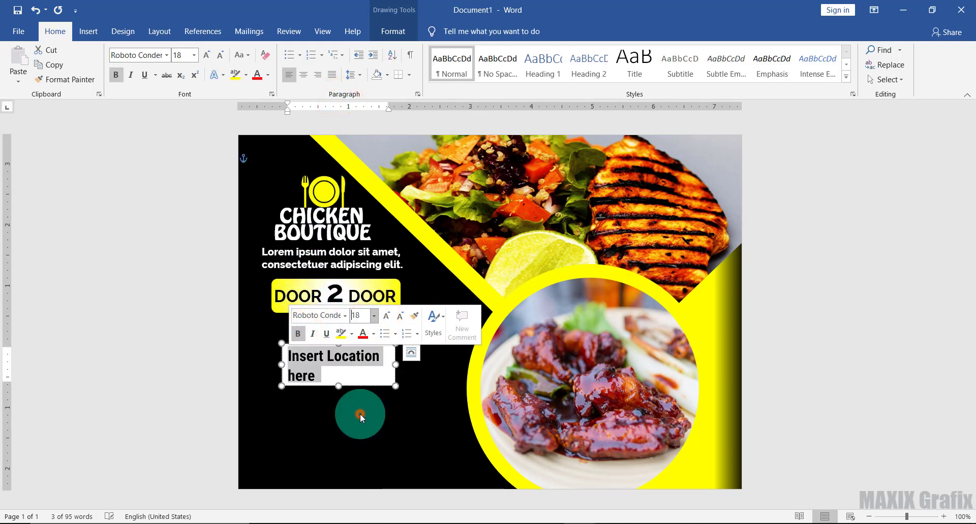
Remove the fill and outline of the Insert Location here text box
{"action": "left_click", "coordinate": [393, 32]}
{"action": "left_click", "coordinate": [334, 51]}
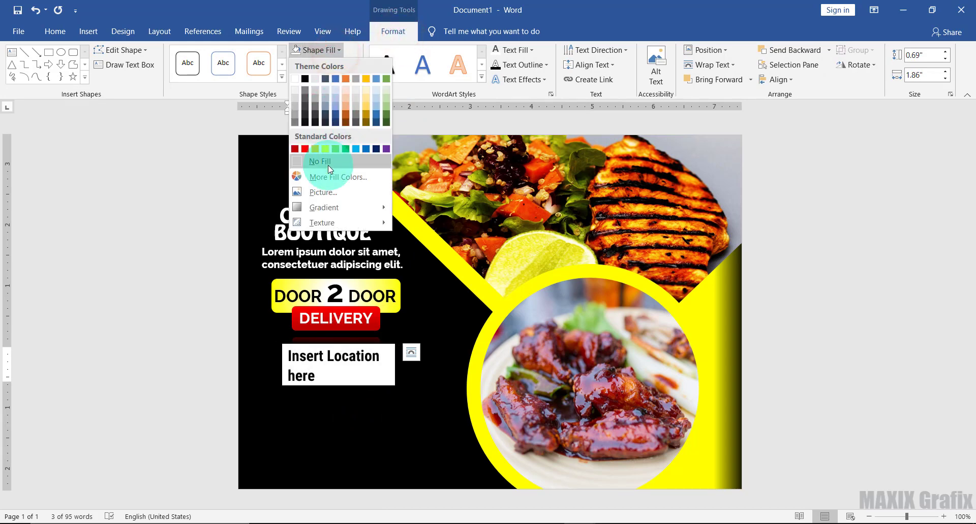
{"action": "left_click", "coordinate": [328, 166]}
{"action": "left_click", "coordinate": [348, 65]}
{"action": "left_click", "coordinate": [339, 176]}
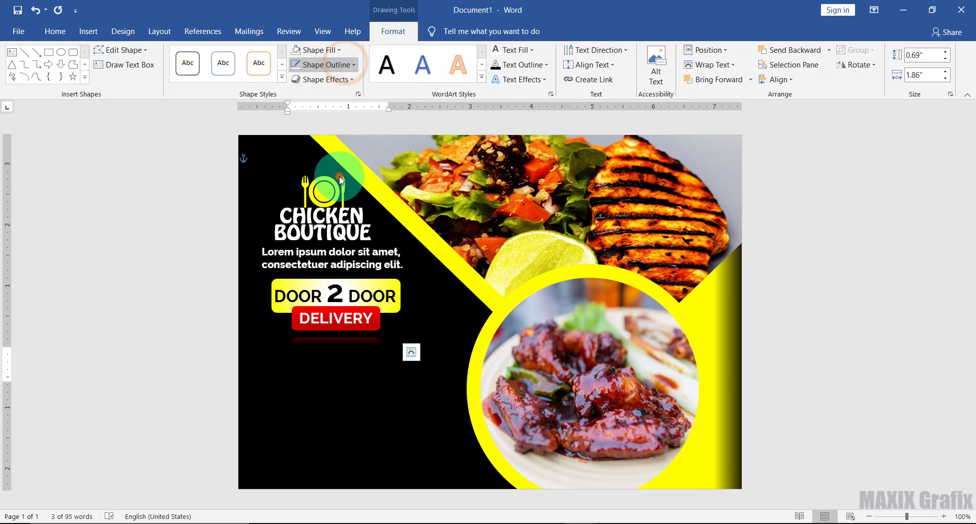
Make the location text white and resize its box to about 0.42" by 2.22" so it fits on one line
{"action": "left_click", "coordinate": [528, 50]}
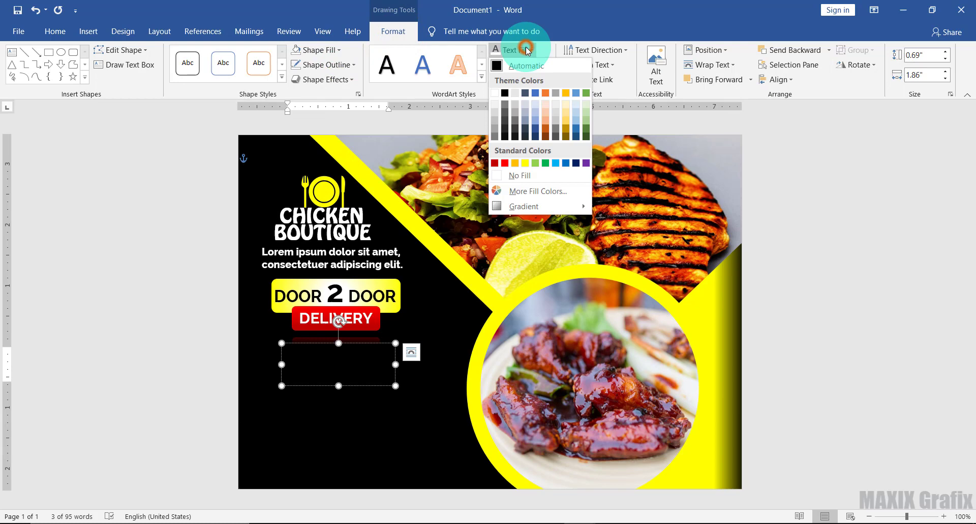
{"action": "left_click", "coordinate": [496, 93]}
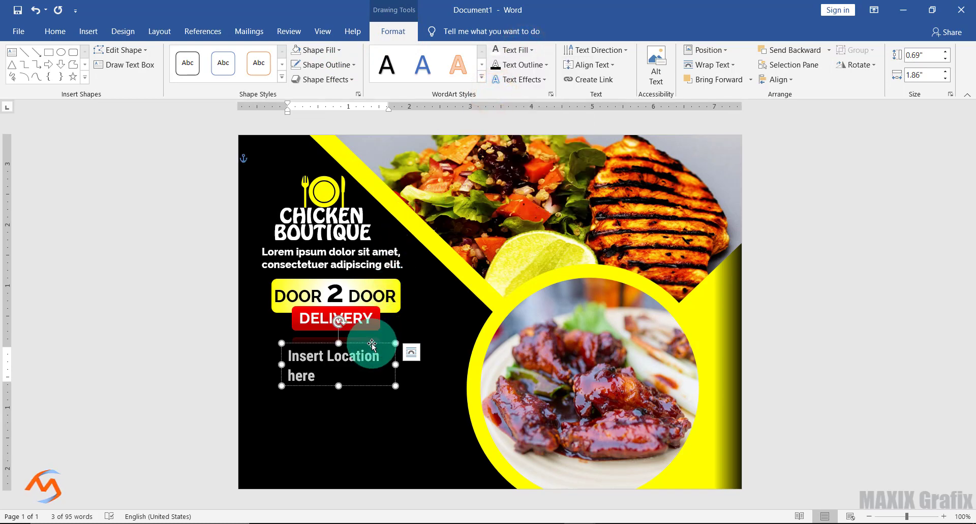
{"action": "left_click_drag", "start_coordinate": [395, 364], "coordinate": [387, 343]}
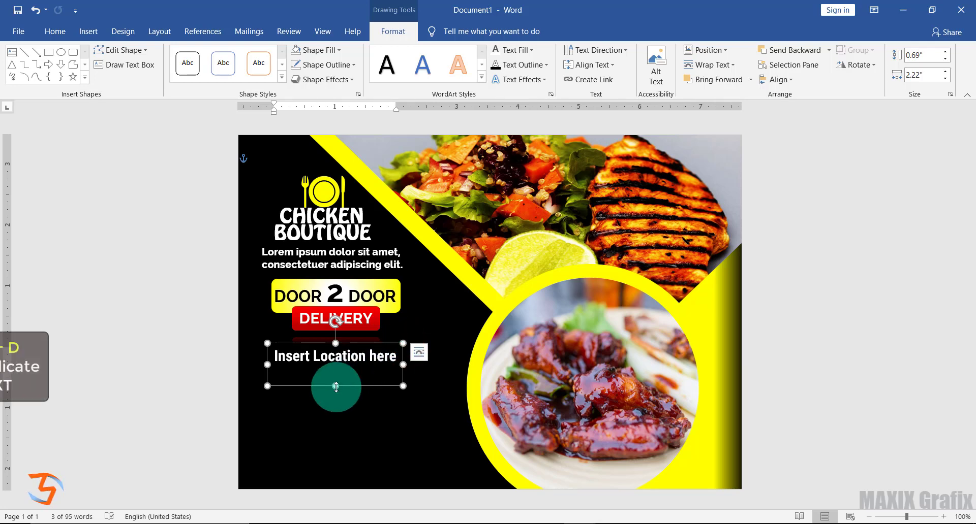
{"action": "mouse_move", "coordinate": [335, 387]}
{"action": "left_mouse_down"}
{"action": "mouse_move", "coordinate": [346, 348]}
{"action": "mouse_move", "coordinate": [342, 404]}
{"action": "left_mouse_up"}
Duplicate the location text box below the original and replace the copy's text with ORDER NOW
{"action": "key", "text": "ctrl+d"}
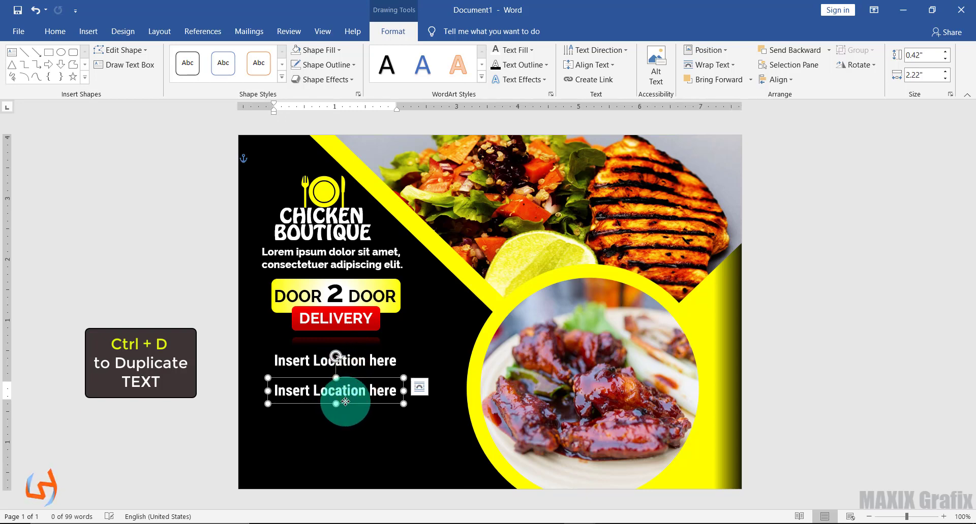
{"action": "left_click", "coordinate": [289, 391]}
{"action": "left_click_drag", "start_coordinate": [274, 390], "coordinate": [392, 398]}
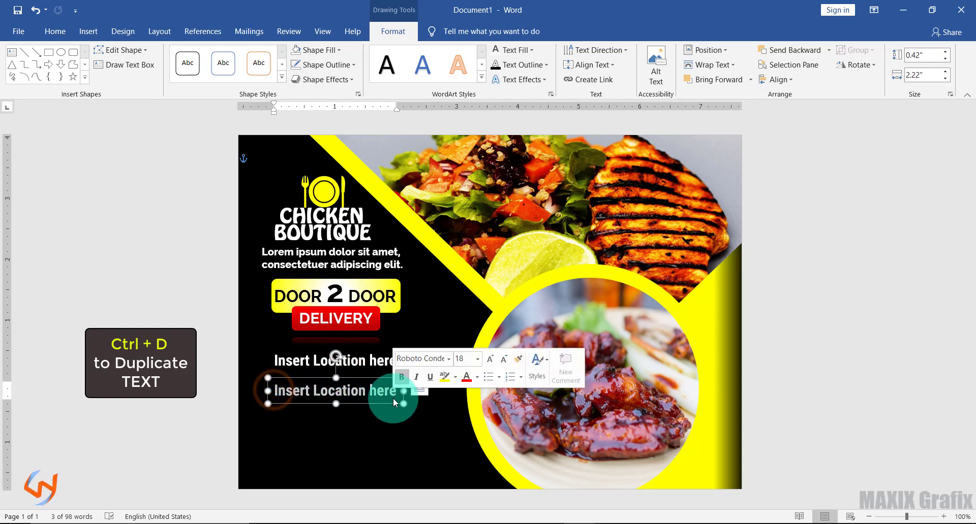
{"action": "type", "text": "ORDER NOW"}
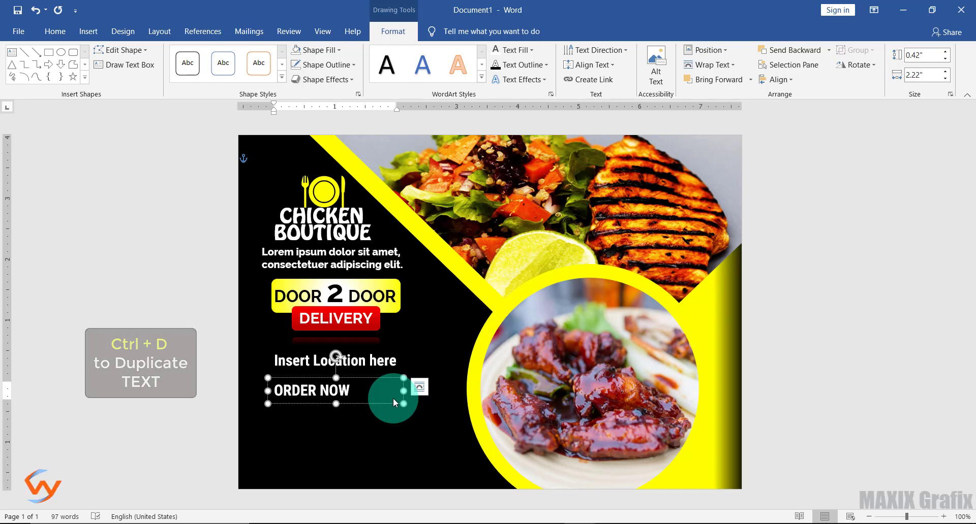
Set the ORDER NOW text to size 20 and colour it yellow
{"action": "left_click_drag", "start_coordinate": [350, 392], "coordinate": [272, 391]}
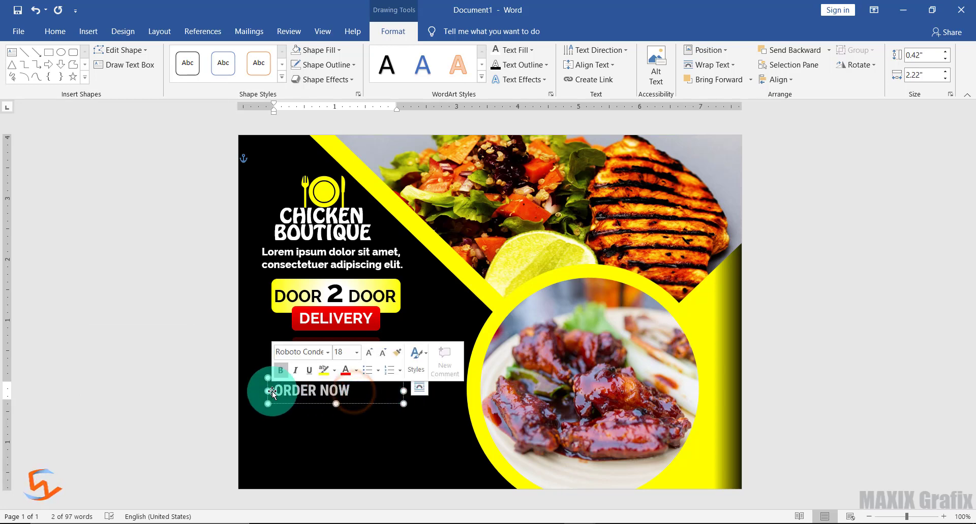
{"action": "left_click", "coordinate": [356, 352]}
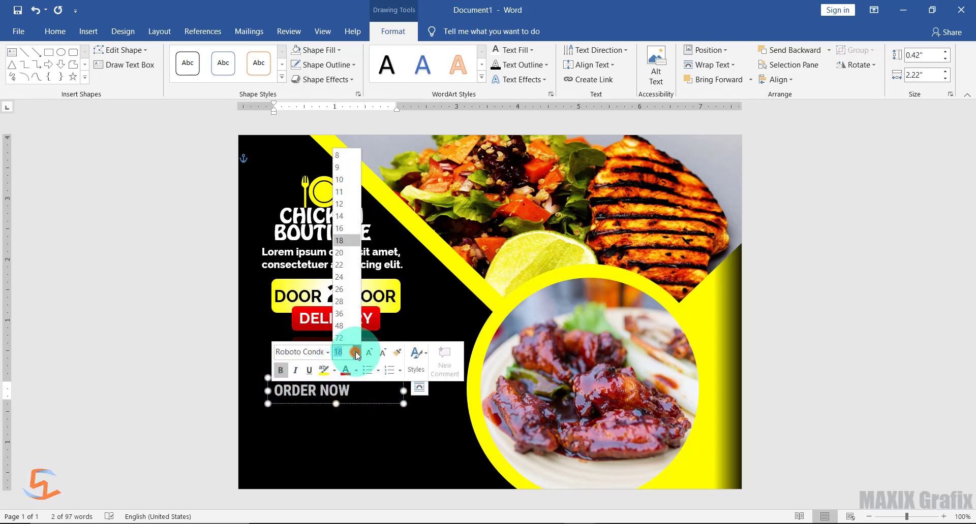
{"action": "left_click", "coordinate": [342, 254]}
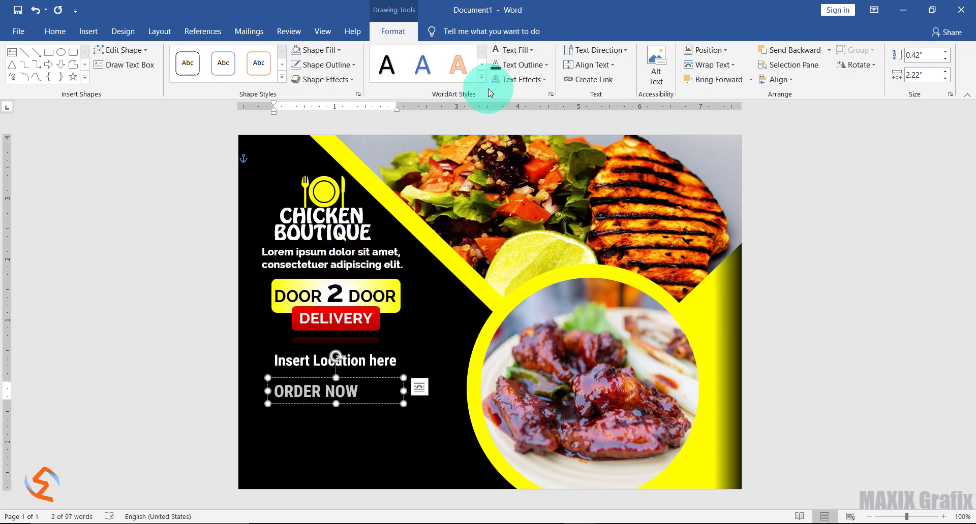
{"action": "left_click", "coordinate": [529, 50]}
{"action": "left_click", "coordinate": [525, 163]}
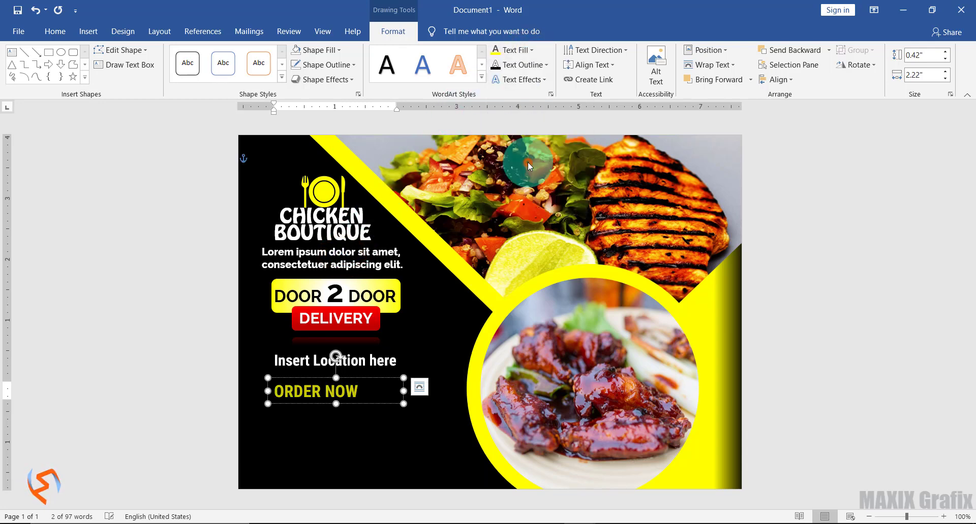
Copy the location text box to just below ORDER NOW and replace the copy's text with the phone number
{"action": "left_click", "coordinate": [383, 350]}
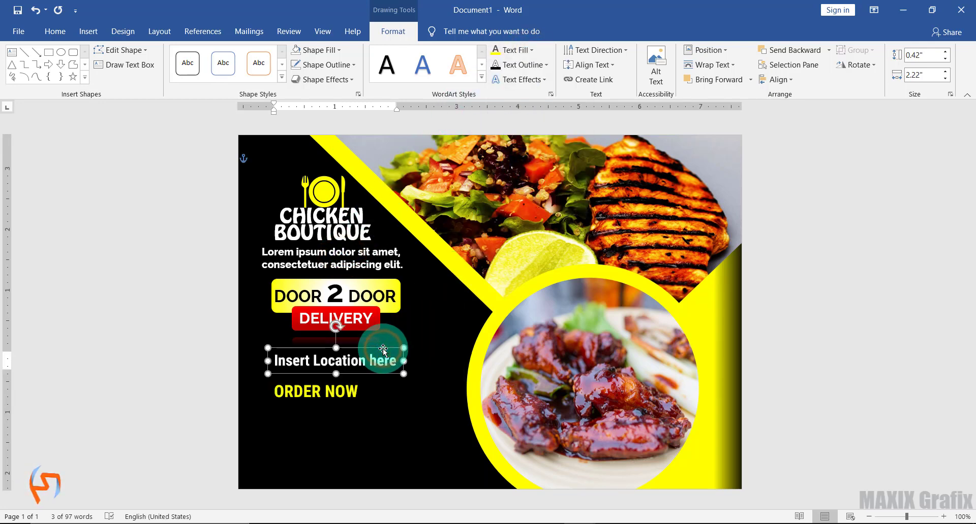
{"action": "left_click_drag", "start_coordinate": [382, 349], "coordinate": [380, 402]}
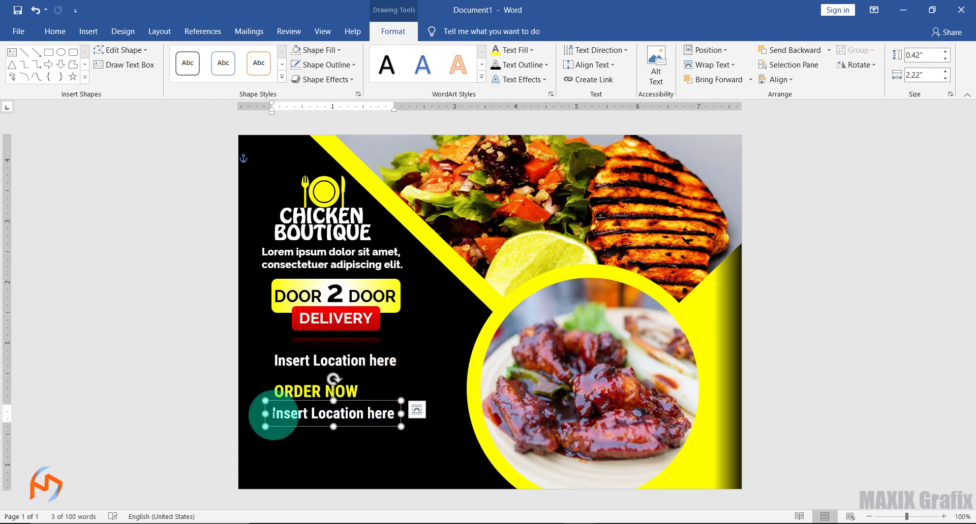
{"action": "left_click_drag", "start_coordinate": [273, 415], "coordinate": [392, 418]}
{"action": "type", "text": "+000"}
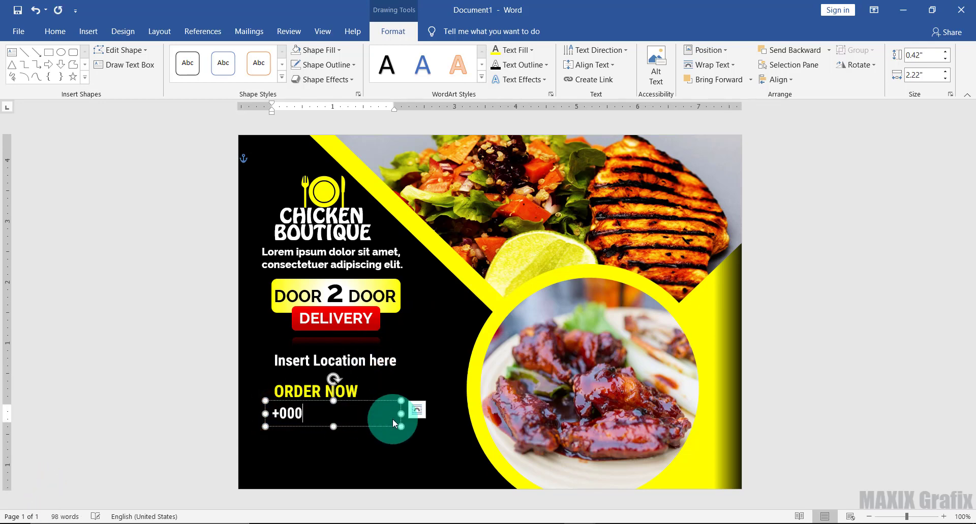
{"action": "type", "text": " 123 456 789"}
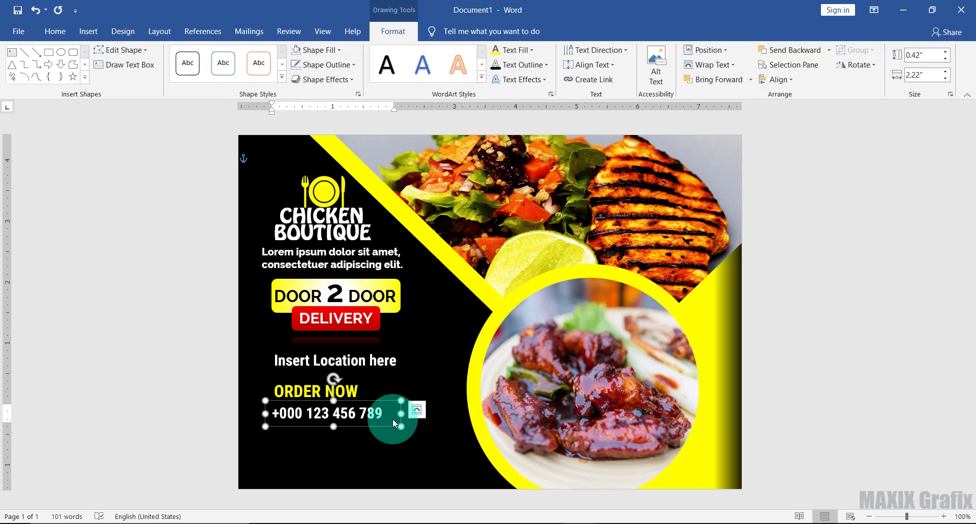
{"action": "left_click_drag", "start_coordinate": [348, 401], "coordinate": [340, 395]}
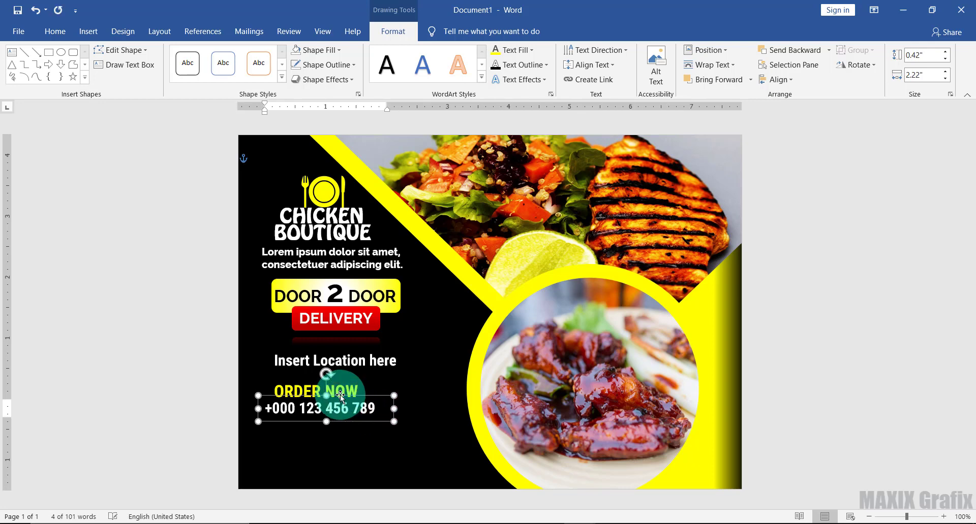
Group the ORDER NOW and phone number text boxes
{"action": "left_click", "coordinate": [343, 379], "text": "shift"}
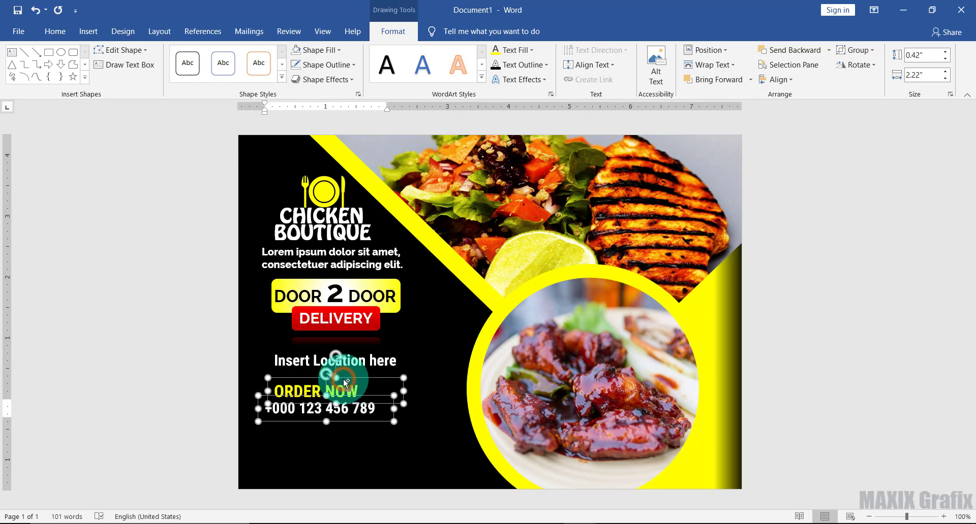
{"action": "left_click", "coordinate": [859, 53]}
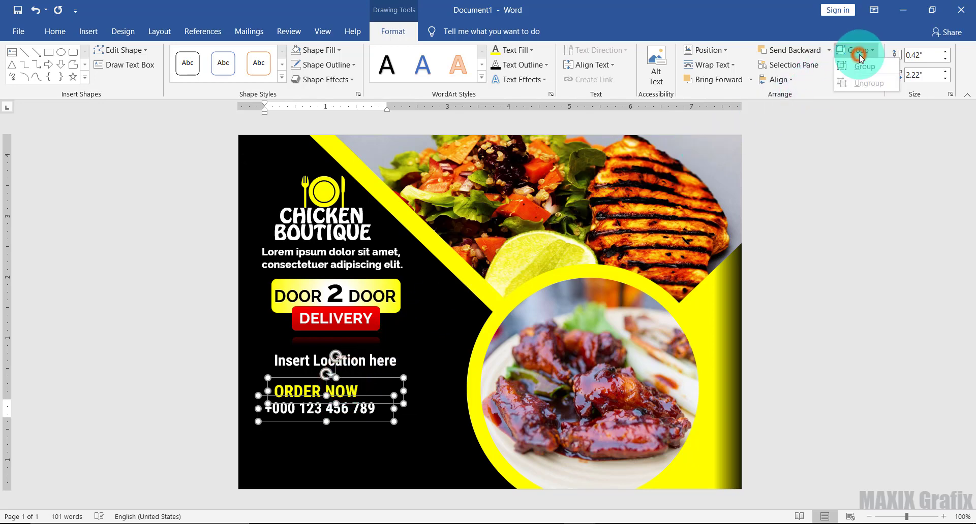
{"action": "left_click", "coordinate": [862, 65]}
Centre ORDER NOW above the phone number within the group and narrow its box to about 1.75"
{"action": "left_click", "coordinate": [341, 386]}
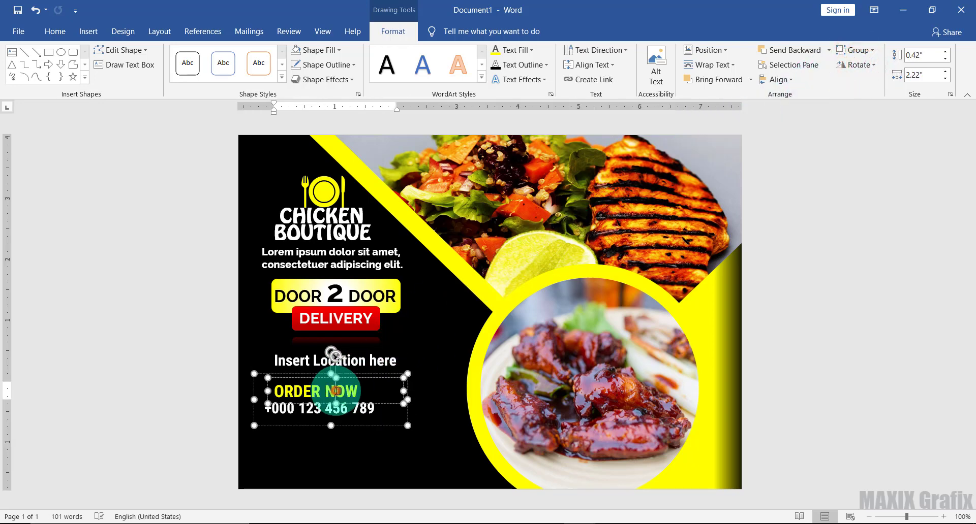
{"action": "left_click_drag", "start_coordinate": [351, 378], "coordinate": [357, 376]}
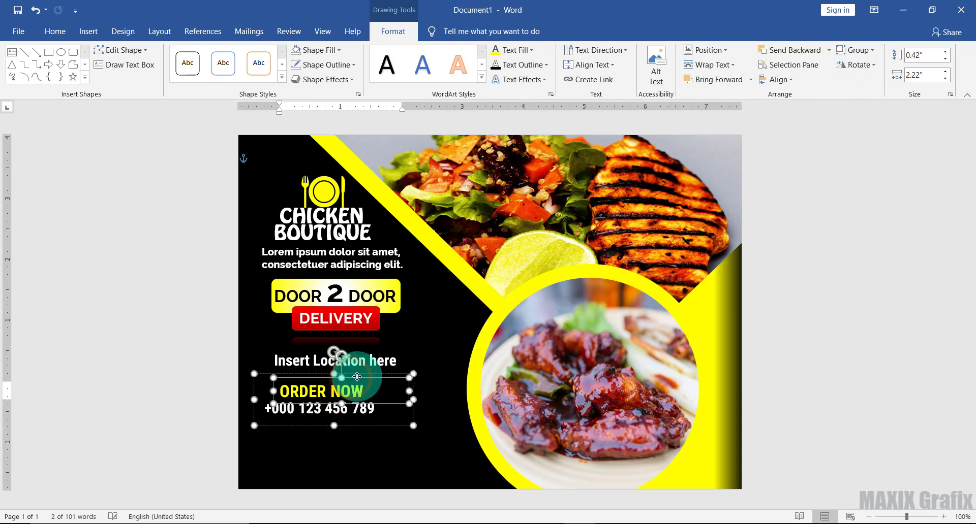
{"action": "left_click_drag", "start_coordinate": [409, 391], "coordinate": [381, 391]}
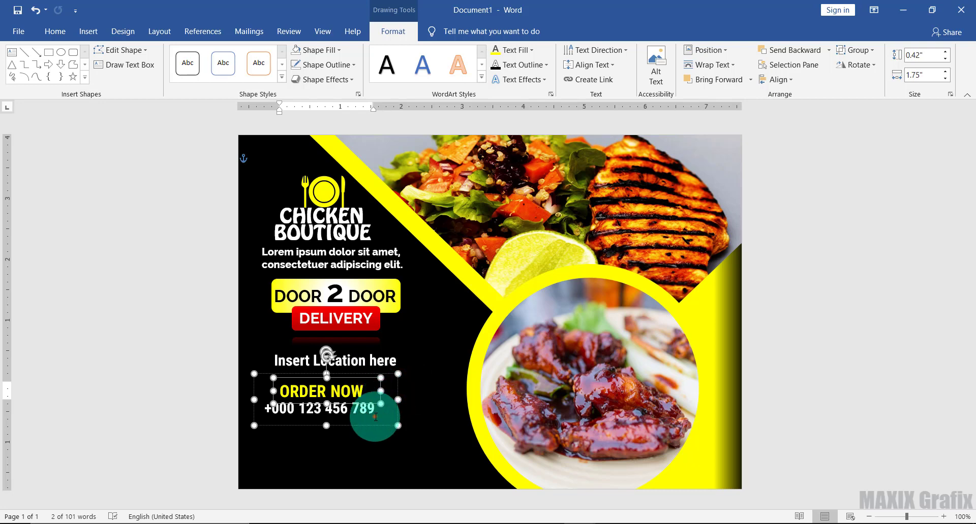
Narrow the phone number box to about 2.1" and centre the whole contact group beneath the location text
{"action": "left_click", "coordinate": [387, 410]}
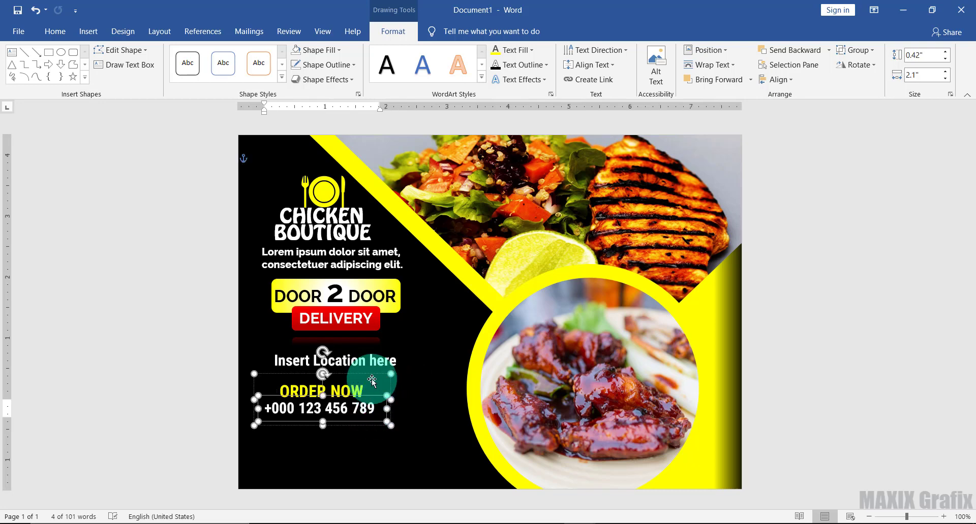
{"action": "left_click", "coordinate": [369, 374]}
{"action": "left_click_drag", "start_coordinate": [369, 372], "coordinate": [377, 371]}
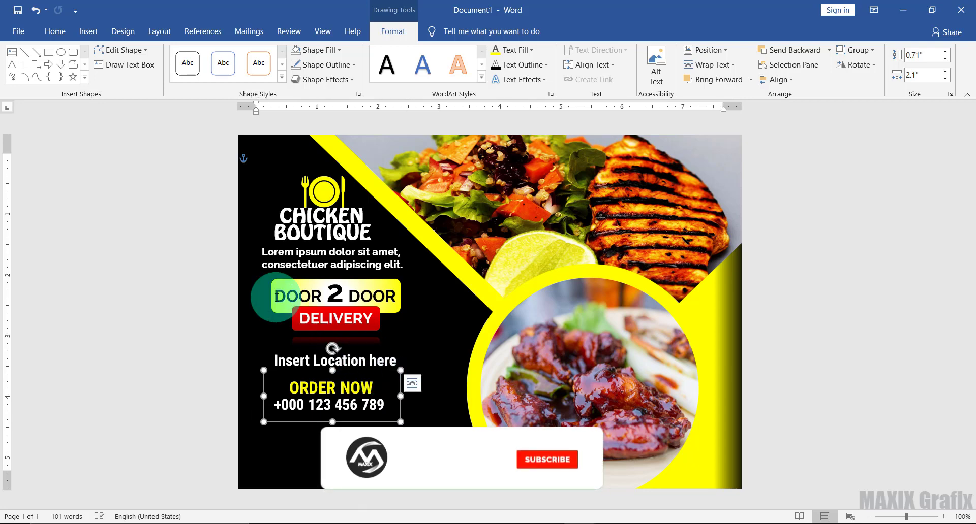
Draw an oval without outline, 1.04" high and about 1.17" wide, where the yellow stripe meets the round chicken picture
{"action": "left_click", "coordinate": [87, 77]}
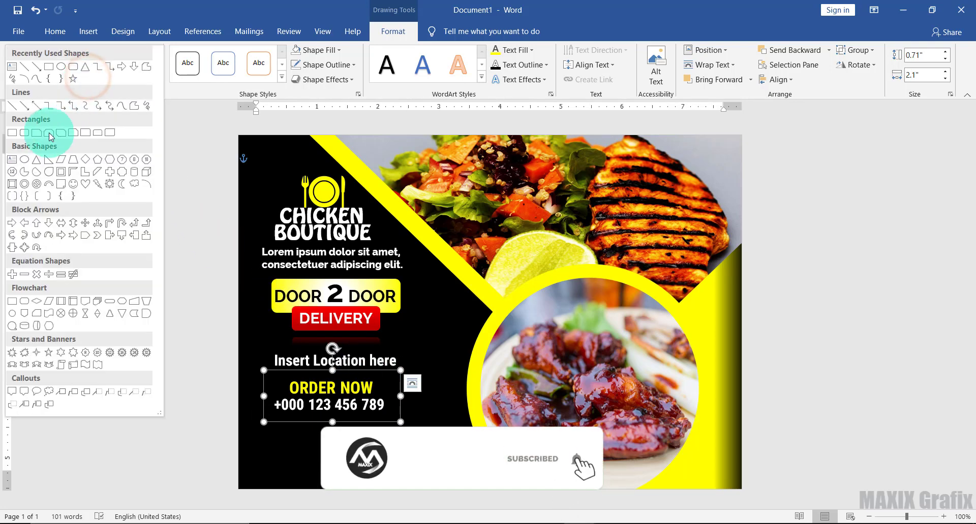
{"action": "left_click", "coordinate": [27, 159]}
{"action": "left_click_drag", "start_coordinate": [433, 273], "coordinate": [537, 335]}
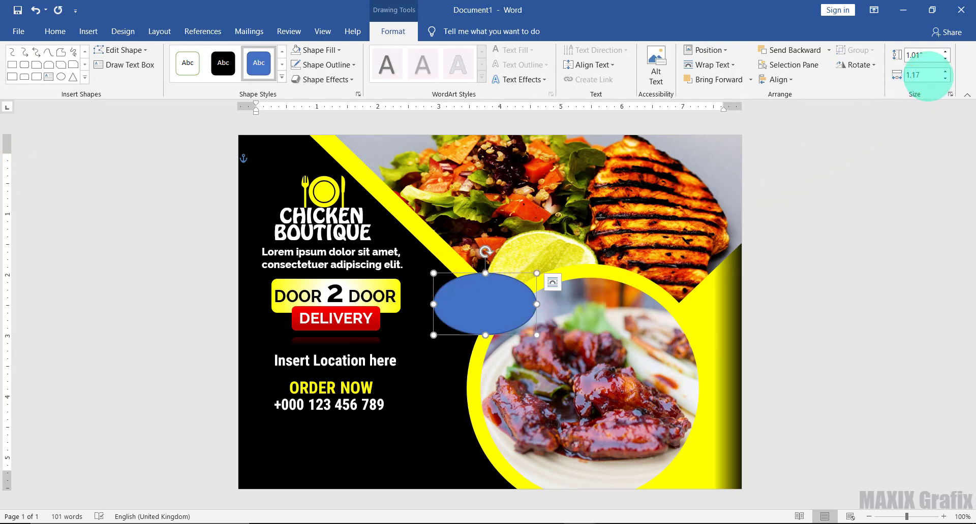
{"action": "left_click", "coordinate": [925, 56]}
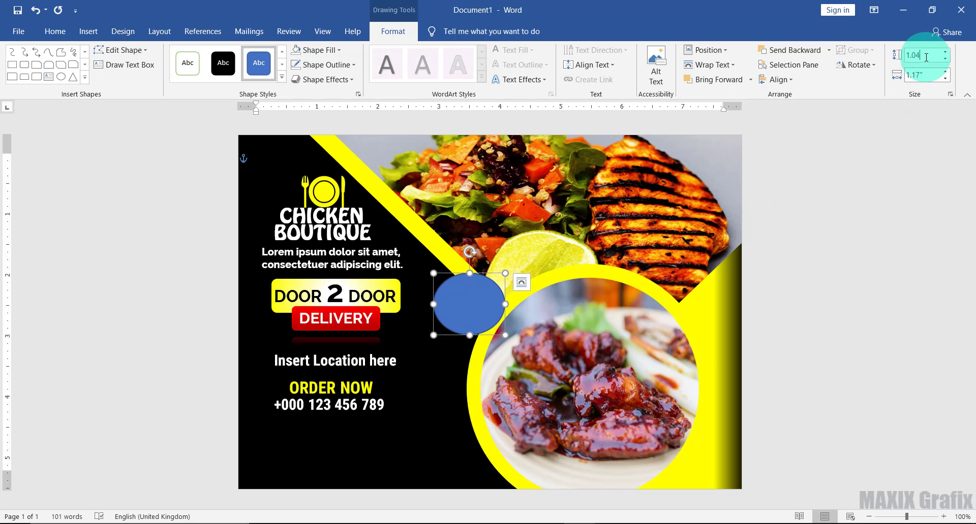
{"action": "left_click", "coordinate": [354, 65]}
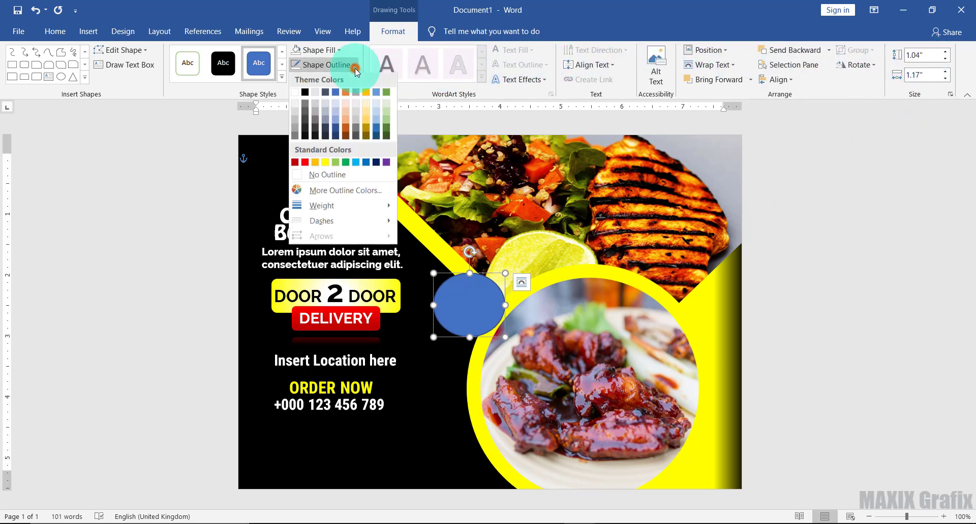
{"action": "left_click", "coordinate": [344, 176]}
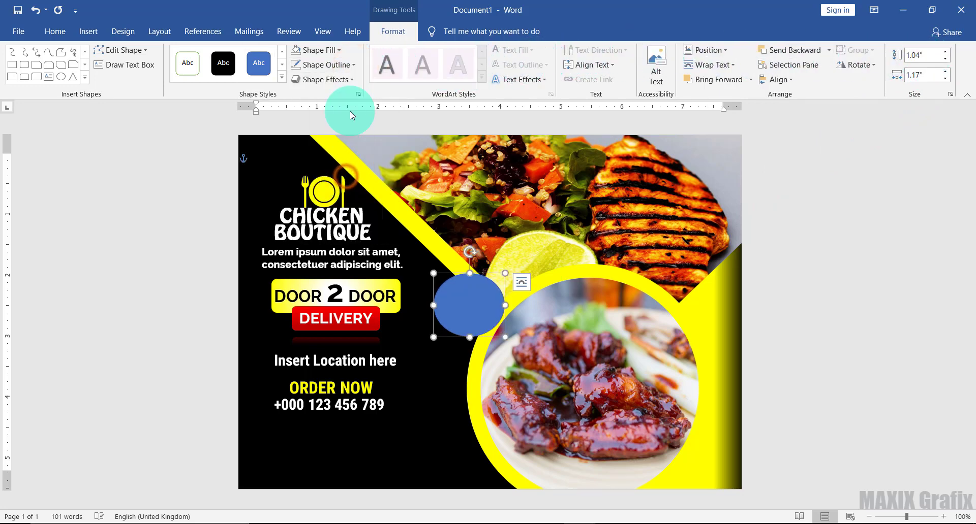
Give the oval a gradient fill of type Radial that spreads from the centre
{"action": "left_click", "coordinate": [335, 50]}
{"action": "mouse_move", "coordinate": [337, 208]}
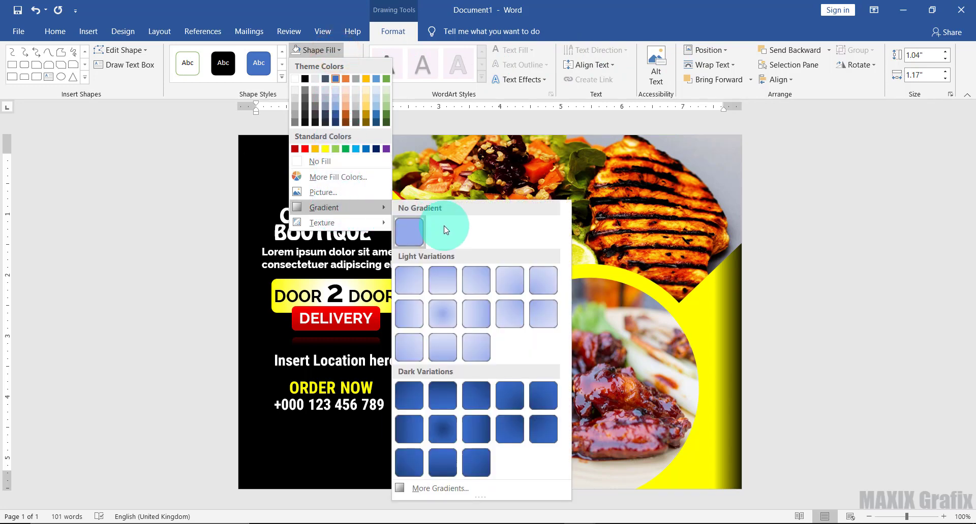
{"action": "left_click", "coordinate": [411, 484]}
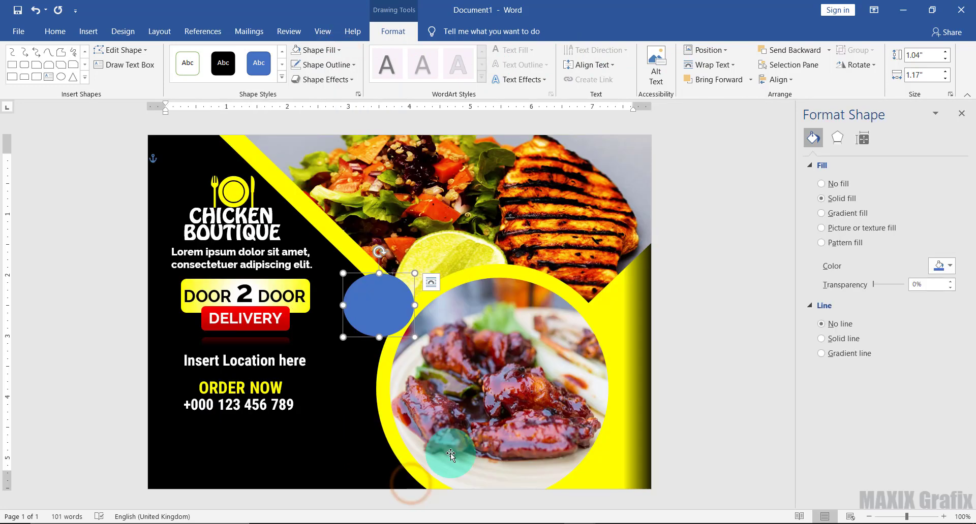
{"action": "left_click", "coordinate": [821, 213]}
{"action": "left_click", "coordinate": [950, 284]}
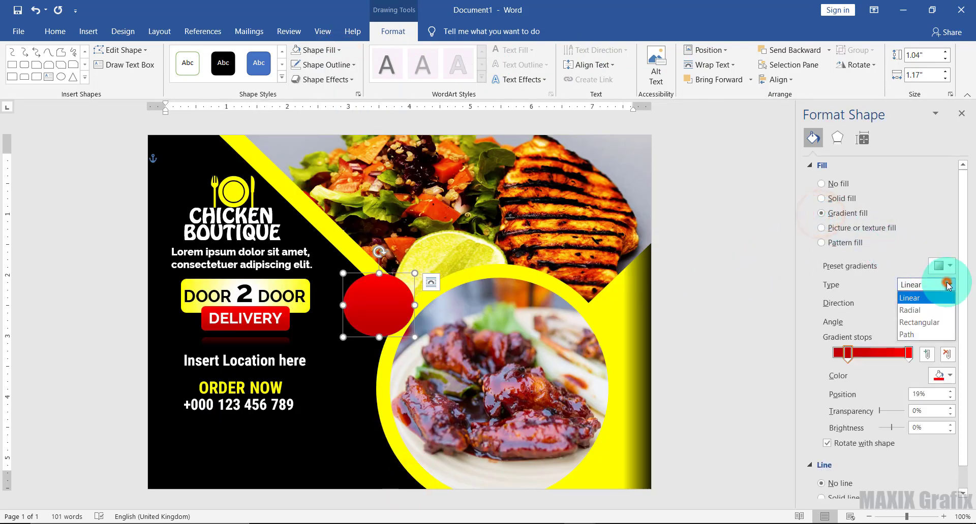
{"action": "left_click", "coordinate": [925, 311]}
{"action": "left_click", "coordinate": [948, 303]}
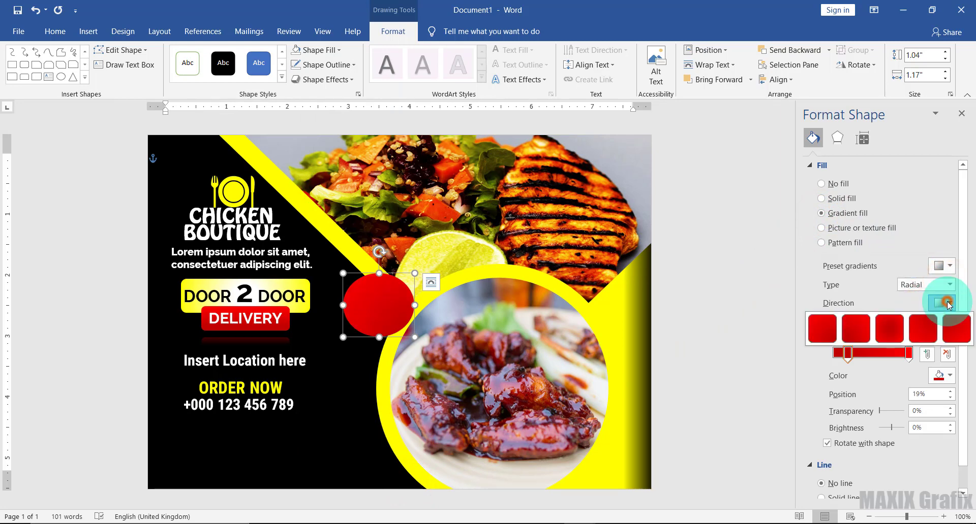
{"action": "left_click", "coordinate": [889, 333]}
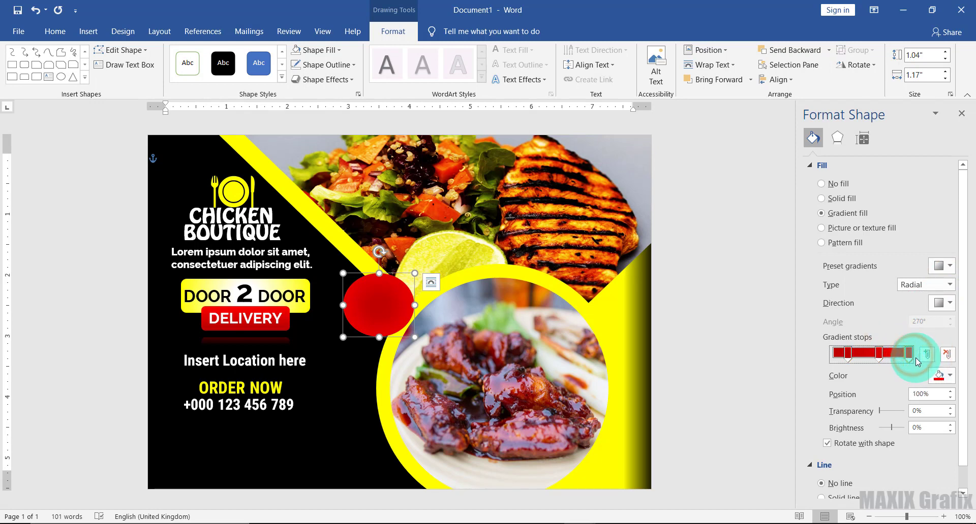
Set the oval's last gradient stop to white at 87% and the middle stop to white darkened 15% at 73%
{"action": "left_click", "coordinate": [941, 376]}
{"action": "left_click", "coordinate": [880, 406]}
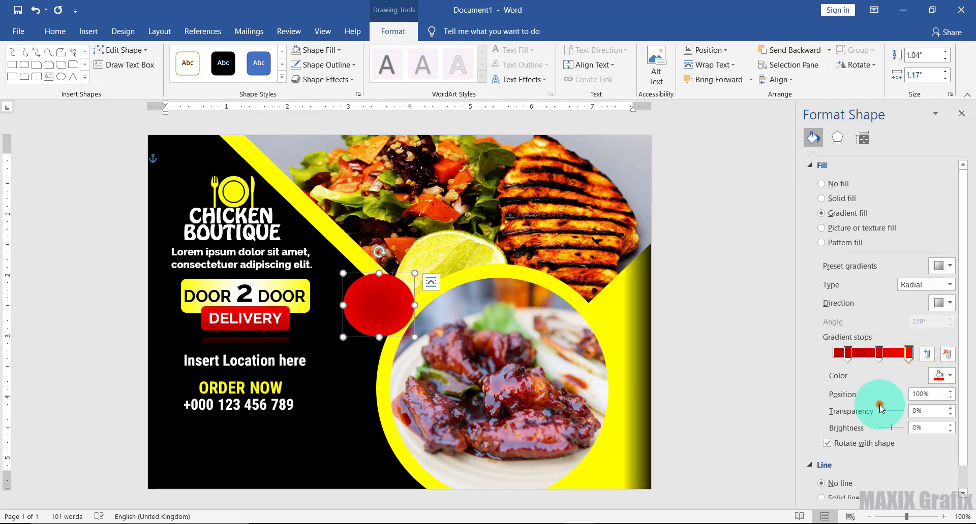
{"action": "type", "text": "87"}
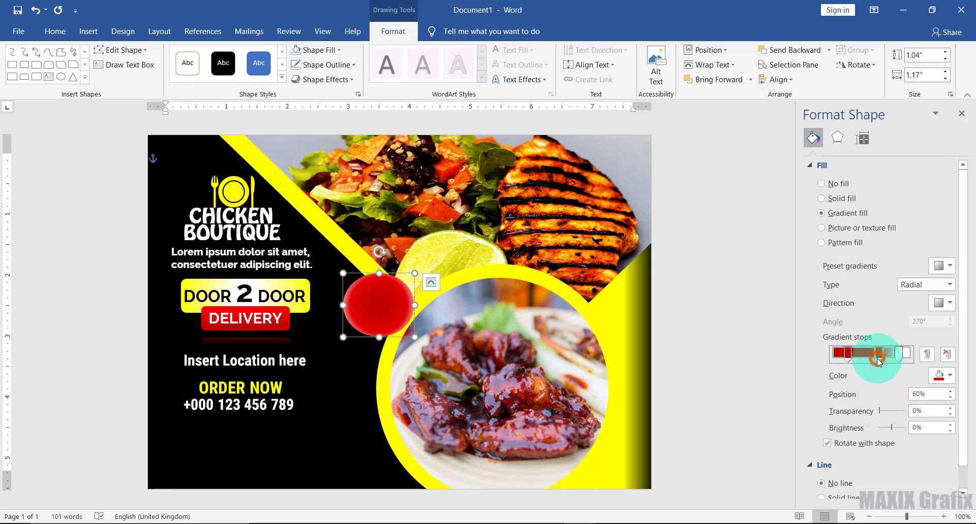
{"action": "left_click", "coordinate": [946, 375]}
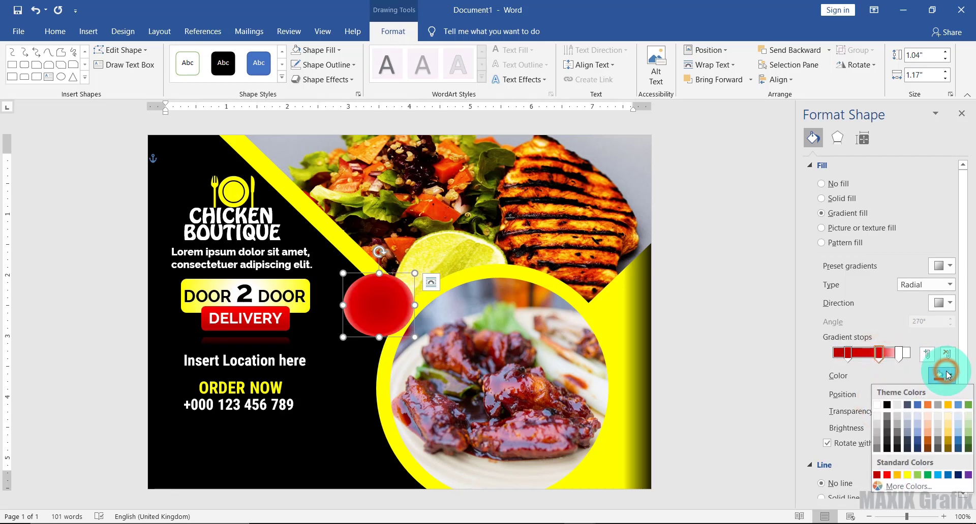
{"action": "left_click", "coordinate": [876, 426]}
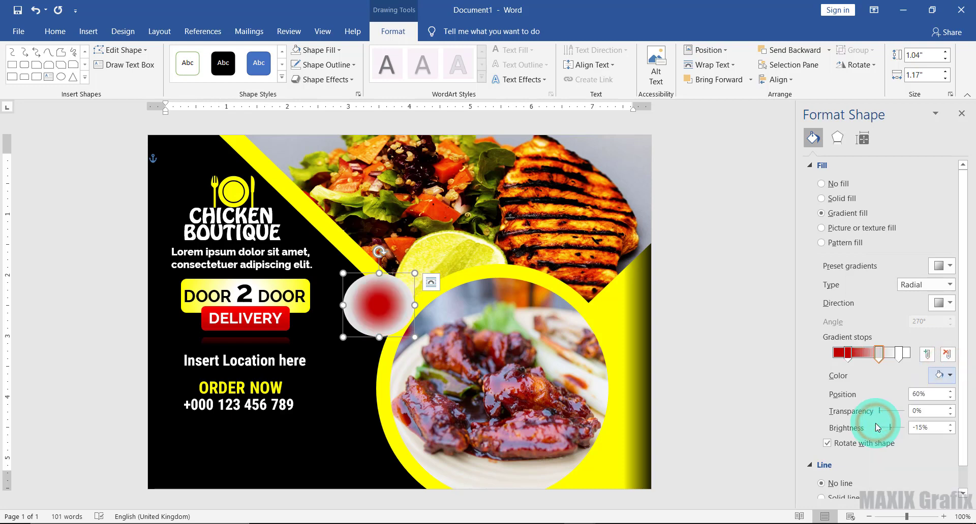
{"action": "left_click", "coordinate": [914, 395]}
{"action": "type", "text": "73"}
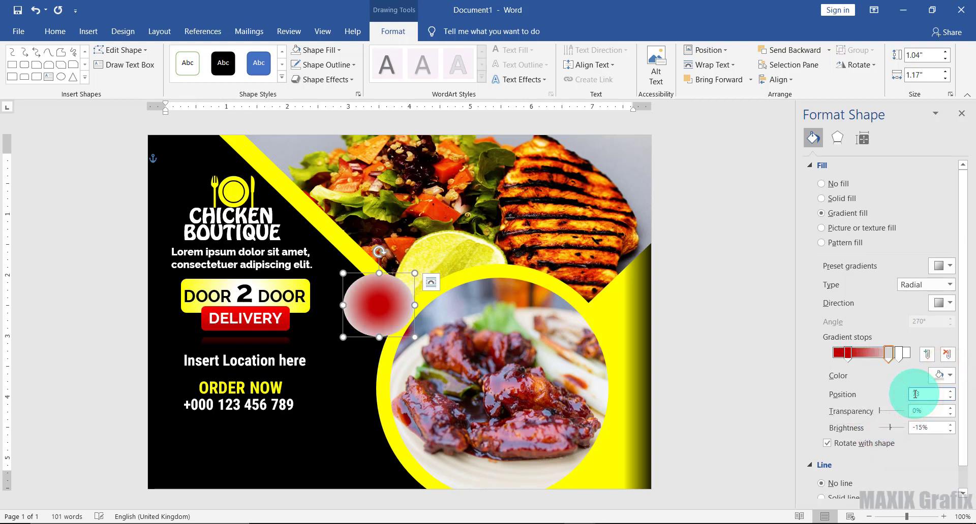
Set the oval's 19% gradient stop to white and its position to 54%, then close the formatting settings
{"action": "left_click", "coordinate": [847, 356]}
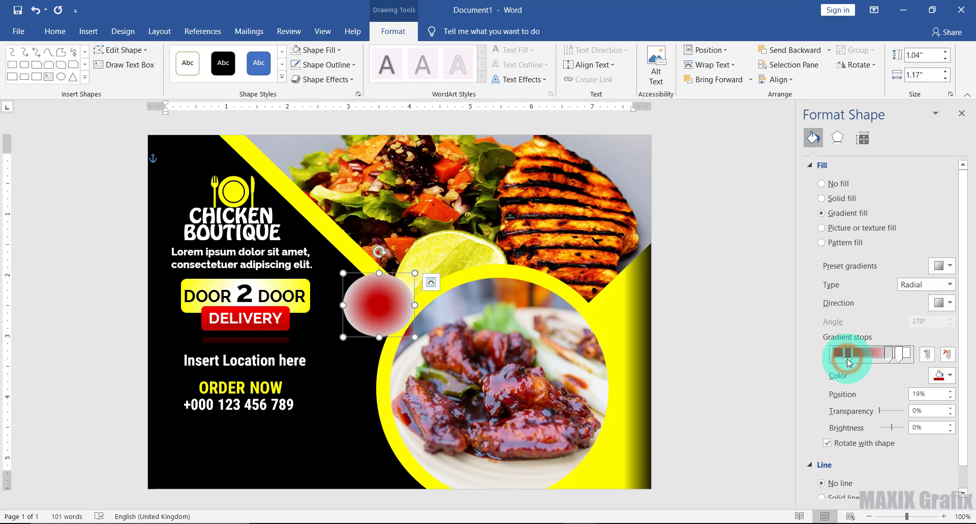
{"action": "left_click", "coordinate": [941, 376]}
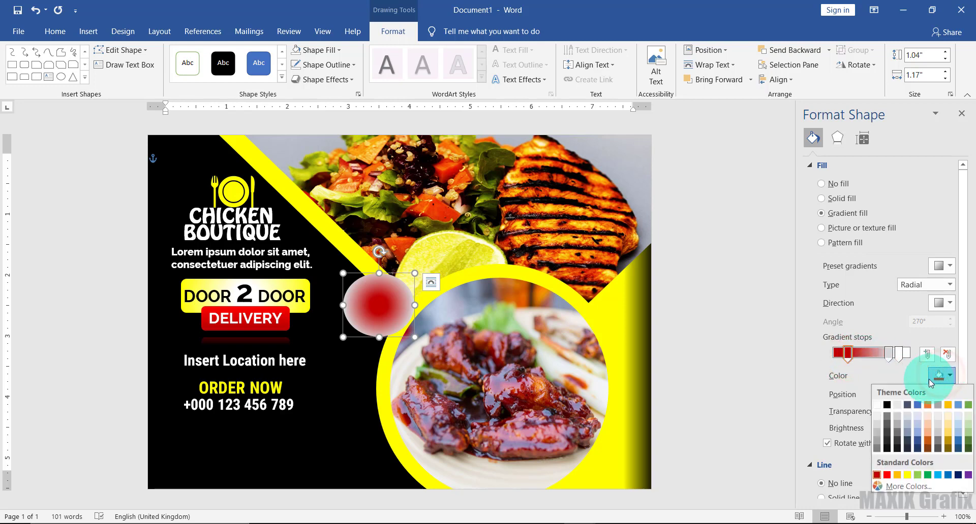
{"action": "left_click", "coordinate": [876, 405]}
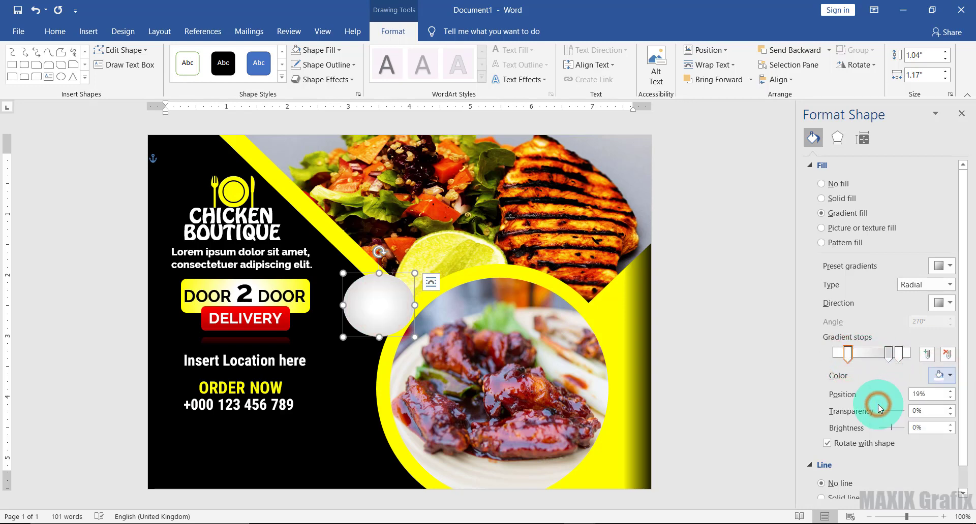
{"action": "double_click", "coordinate": [915, 395]}
{"action": "key", "text": "BackSpace"}
{"action": "type", "text": "54"}
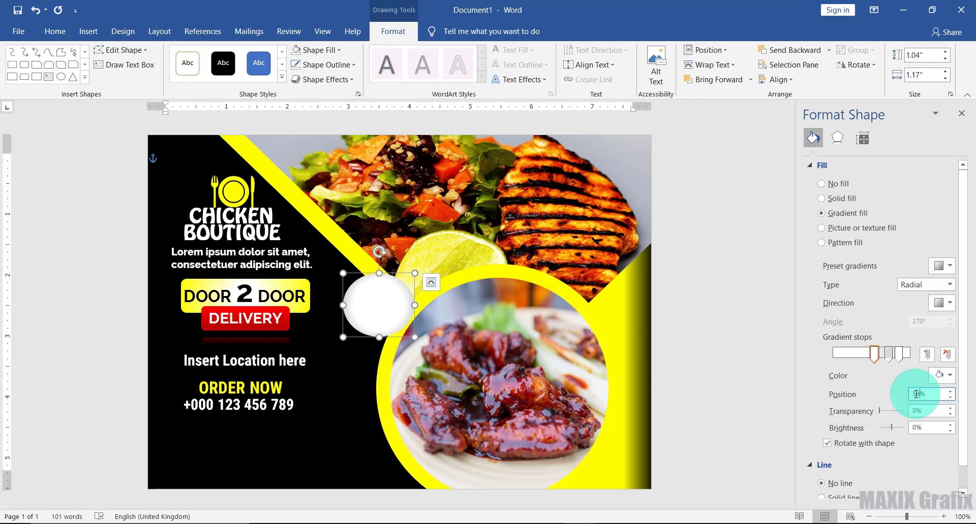
{"action": "left_click", "coordinate": [961, 114]}
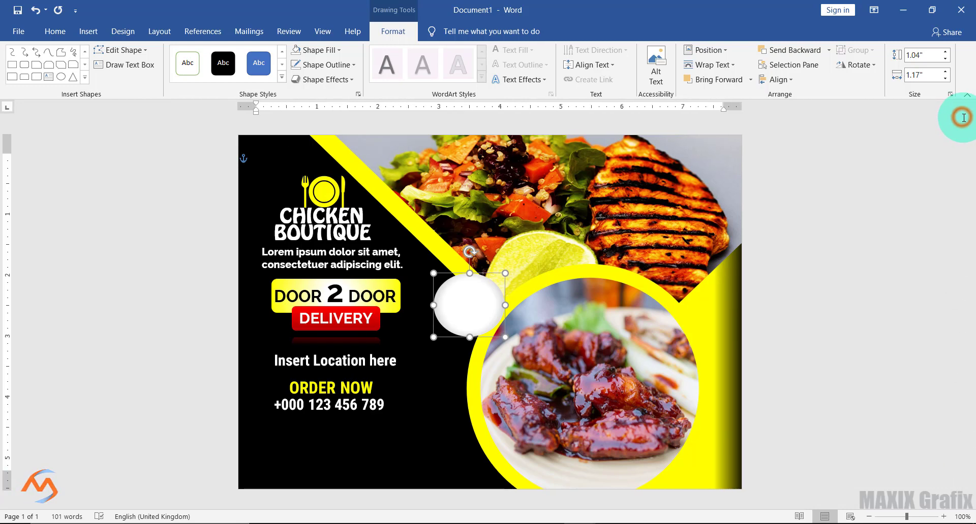
Apply a shadow effect to the white oval
{"action": "left_click", "coordinate": [351, 80]}
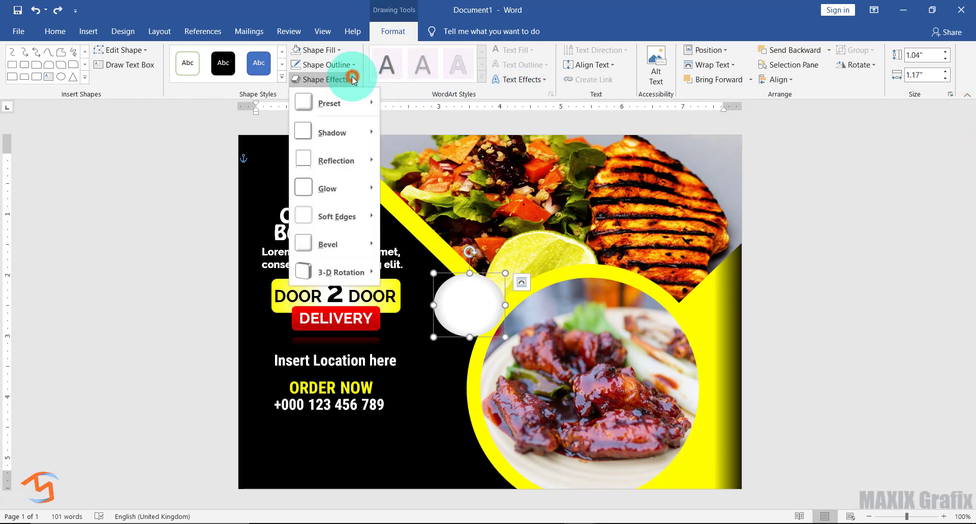
{"action": "mouse_move", "coordinate": [355, 132]}
{"action": "left_click", "coordinate": [405, 236]}
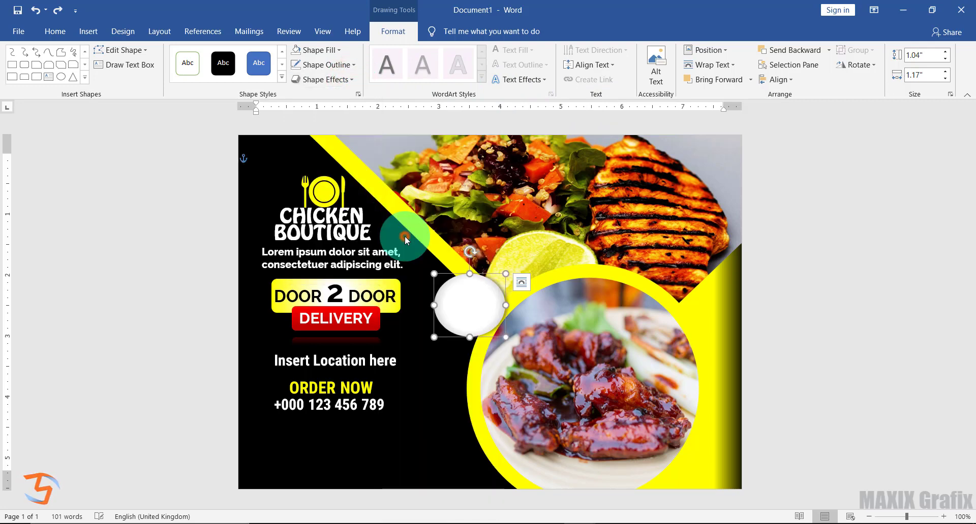
Draw a text box about 0.96" by 1.73" over the oval's lower edge and enter 20 in bold Bebas Neue
{"action": "left_click", "coordinate": [130, 65]}
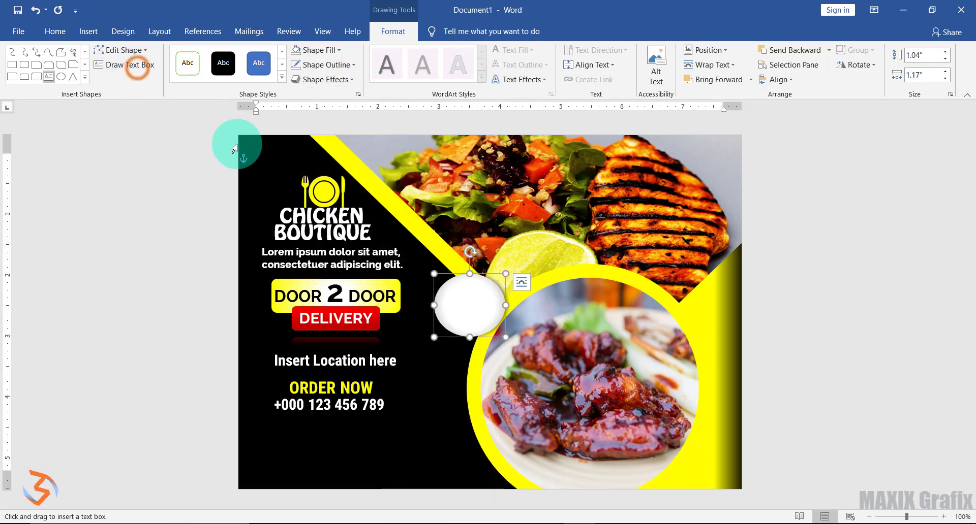
{"action": "left_click_drag", "start_coordinate": [464, 320], "coordinate": [570, 379]}
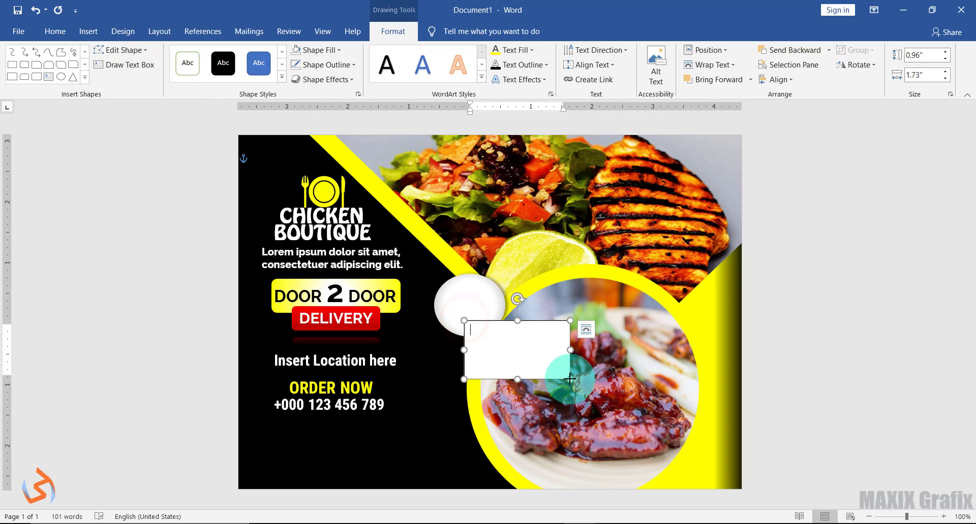
{"action": "double_click", "coordinate": [471, 331]}
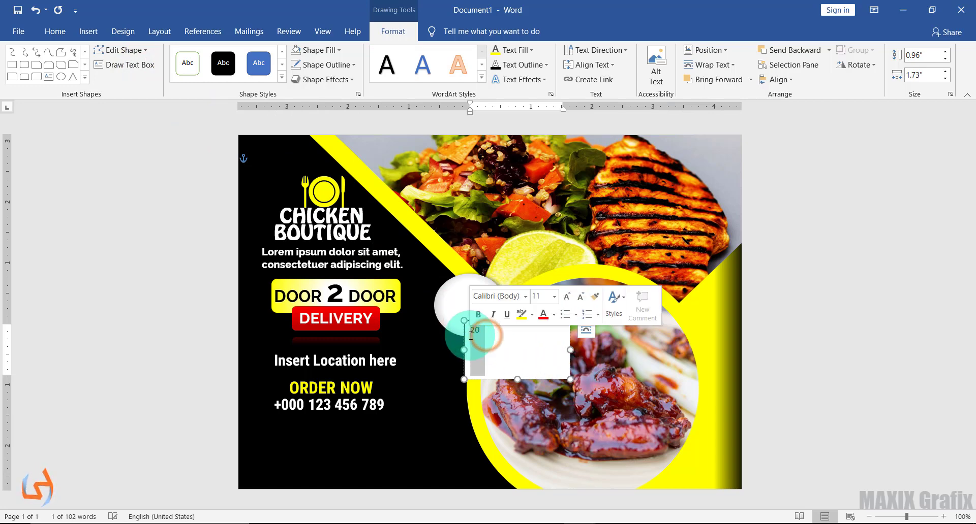
{"action": "left_click", "coordinate": [479, 315]}
{"action": "left_click", "coordinate": [525, 297]}
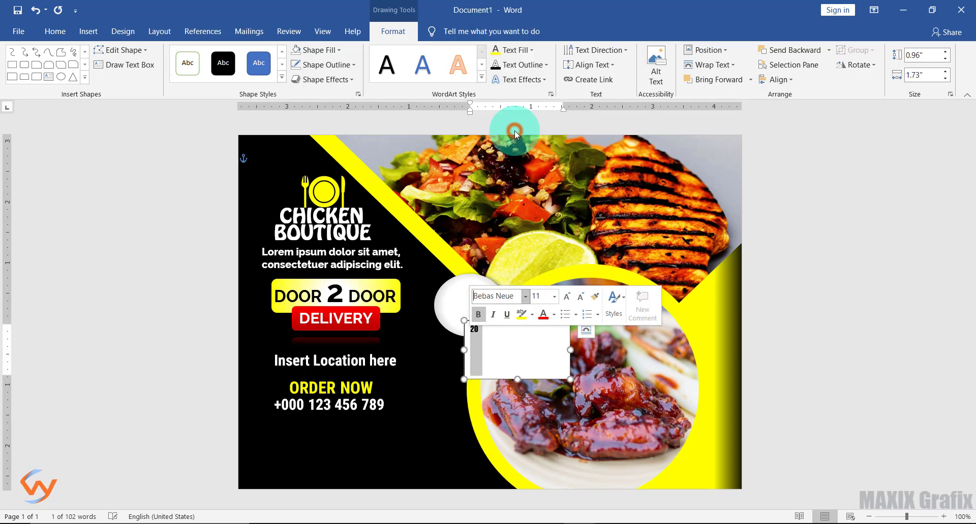
{"action": "left_click", "coordinate": [514, 128]}
Set the number 20 to 48 pt and colour it red
{"action": "left_click", "coordinate": [555, 297]}
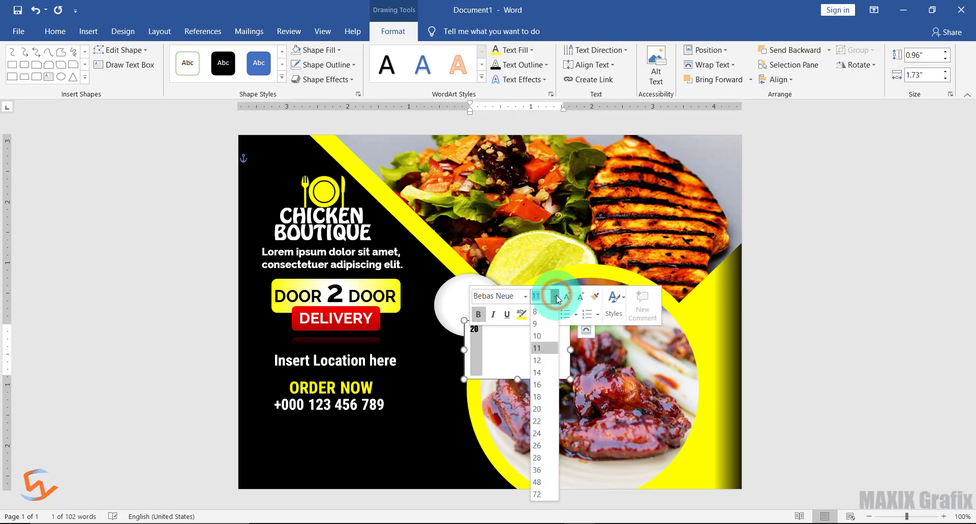
{"action": "left_click", "coordinate": [536, 483]}
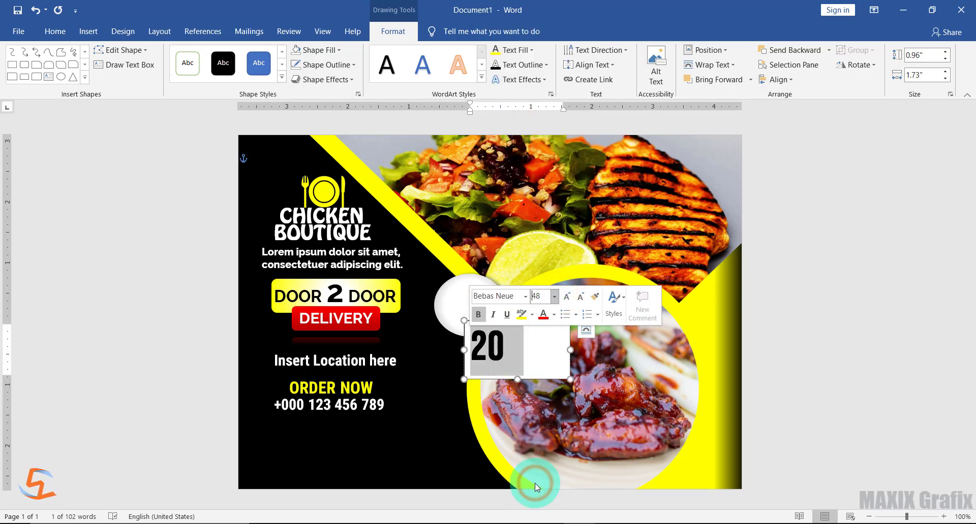
{"action": "left_click", "coordinate": [554, 315]}
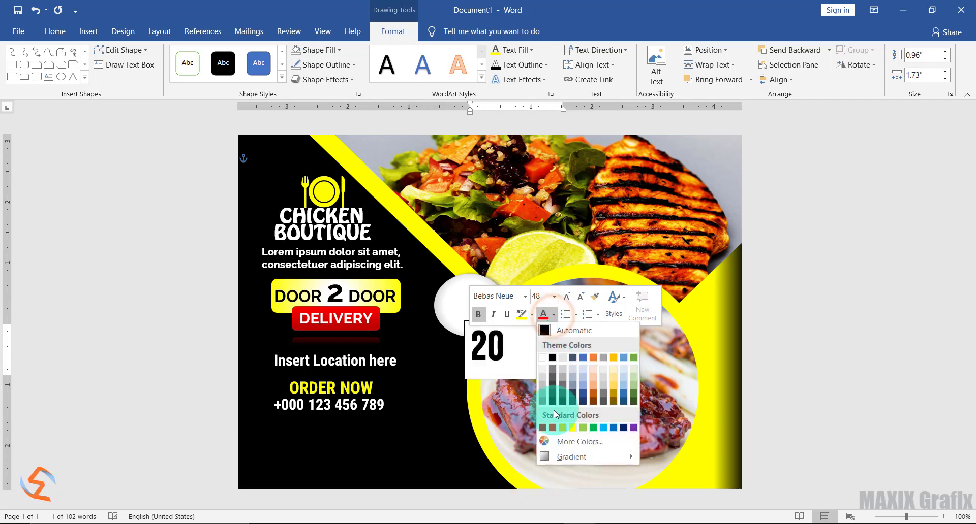
{"action": "left_click", "coordinate": [553, 427]}
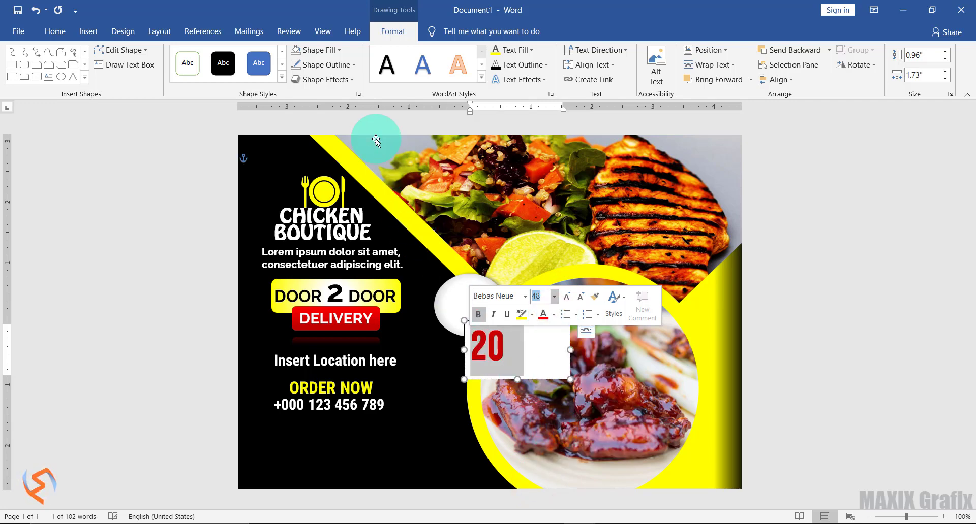
Remove the fill and outline of the 20 text box and shrink it to about 0.75" by 0.78"
{"action": "left_click", "coordinate": [334, 51]}
{"action": "left_click", "coordinate": [326, 159]}
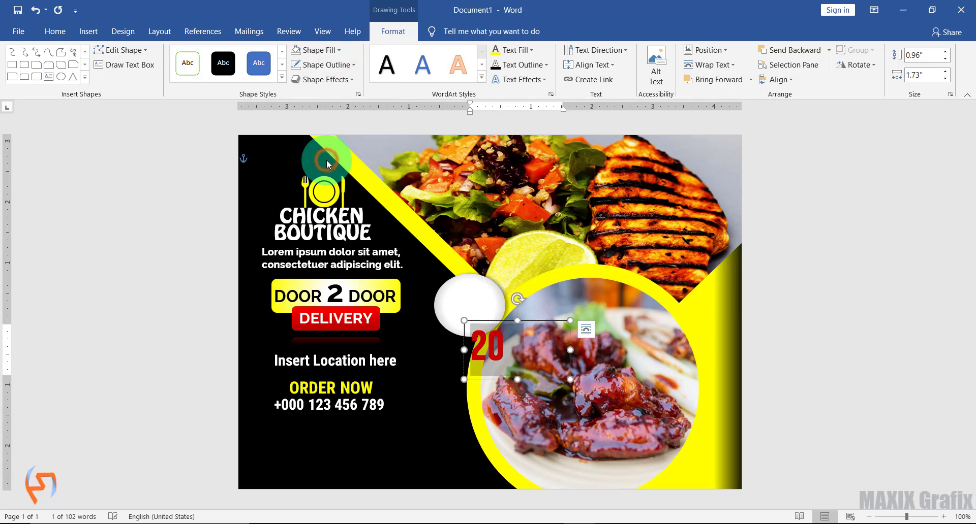
{"action": "left_click", "coordinate": [325, 65]}
{"action": "left_click", "coordinate": [339, 175]}
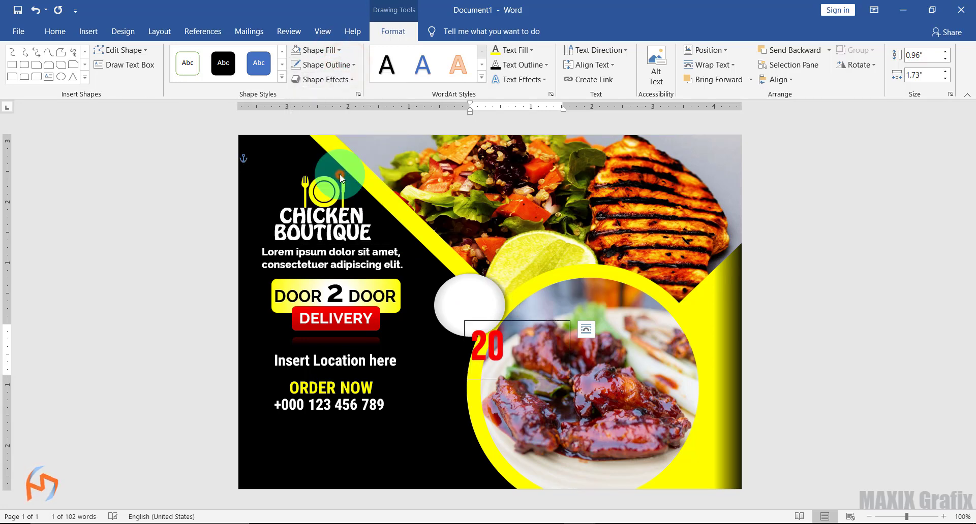
{"action": "left_click_drag", "start_coordinate": [569, 379], "coordinate": [511, 366]}
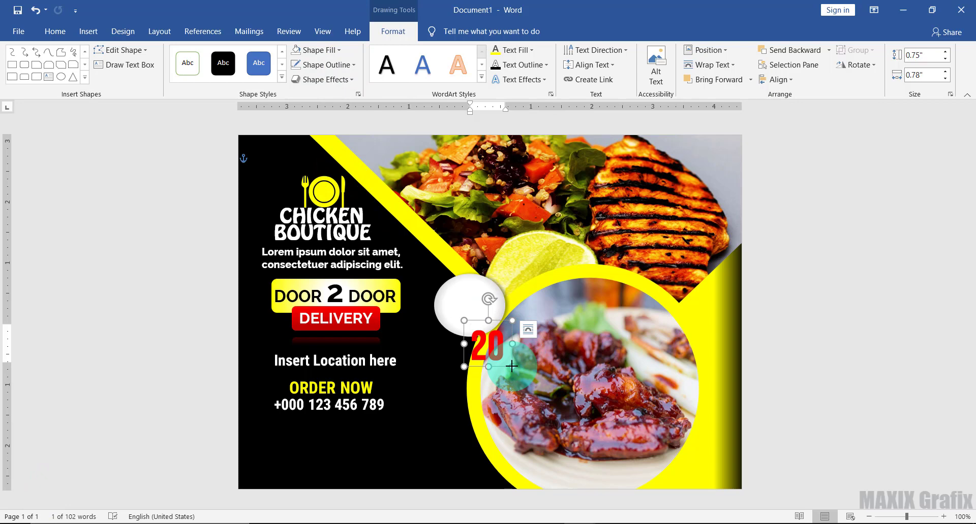
Duplicate the 20 text box and replace the copy's text with %
{"action": "key", "text": "ctrl+d"}
{"action": "left_click_drag", "start_coordinate": [511, 366], "coordinate": [483, 371]}
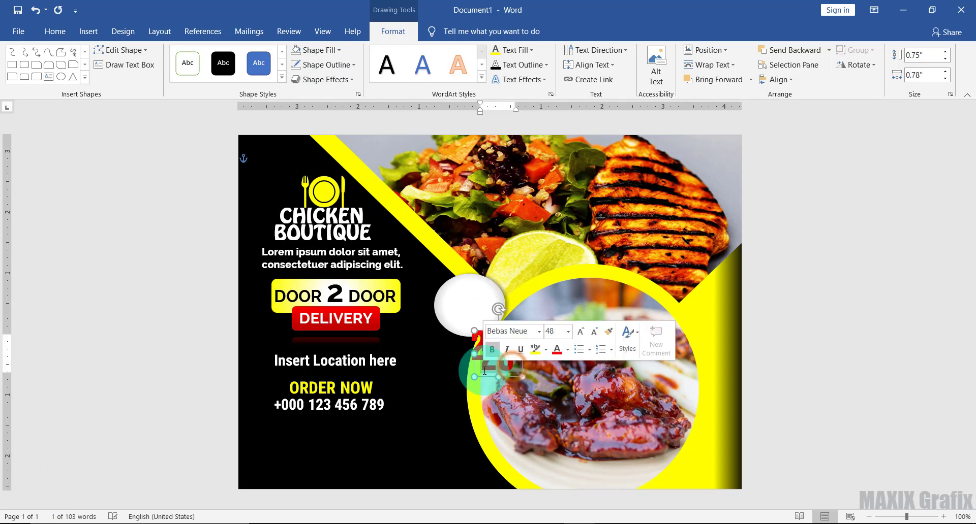
{"action": "type", "text": "%"}
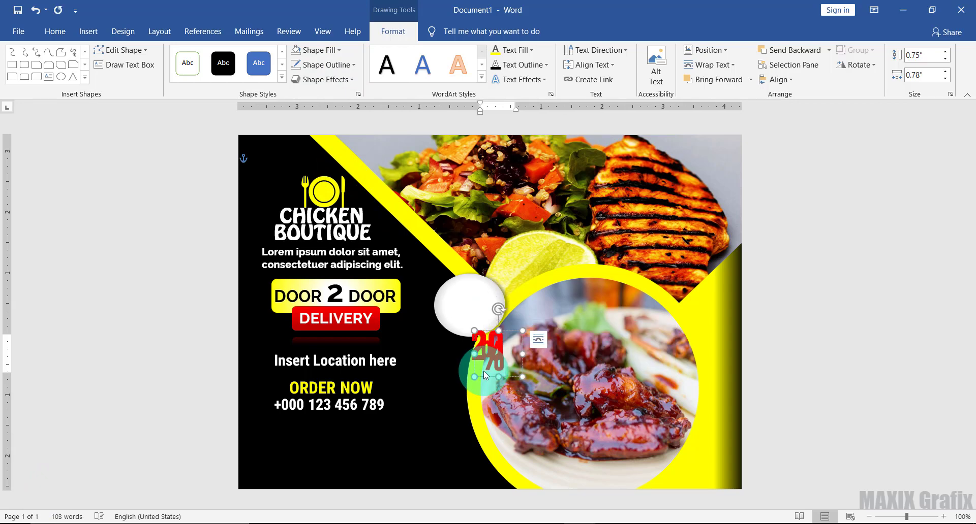
Move the % text box beside the 20, set its text to 26 pt and shrink the box to about 0.47" by 0.41"
{"action": "left_click_drag", "start_coordinate": [483, 371], "coordinate": [514, 365]}
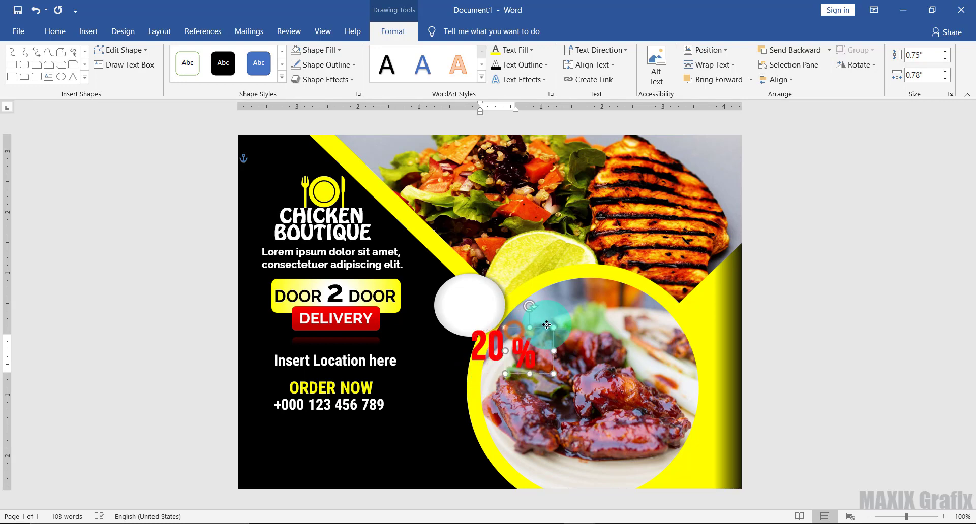
{"action": "double_click", "coordinate": [539, 353]}
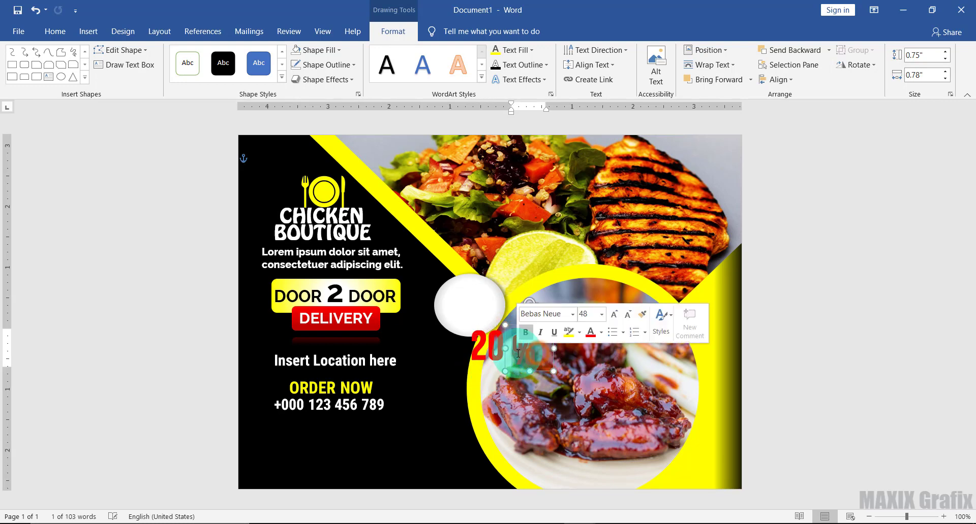
{"action": "left_click", "coordinate": [603, 314]}
{"action": "left_click", "coordinate": [583, 456]}
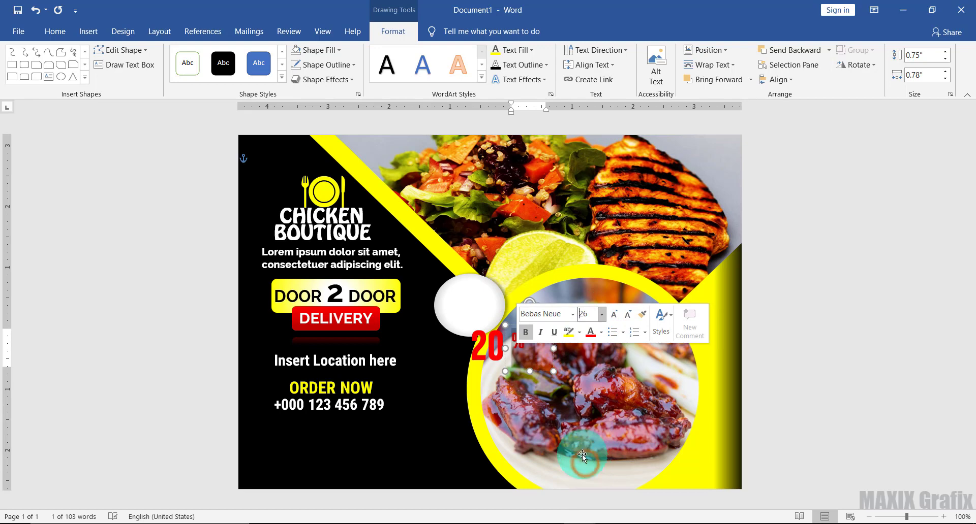
{"action": "left_click_drag", "start_coordinate": [553, 371], "coordinate": [523, 384]}
Duplicate the % text box, widen the copy to about 0.72" and replace its text with OFF
{"action": "key", "text": "ctrl+d"}
{"action": "type", "text": "OFF"}
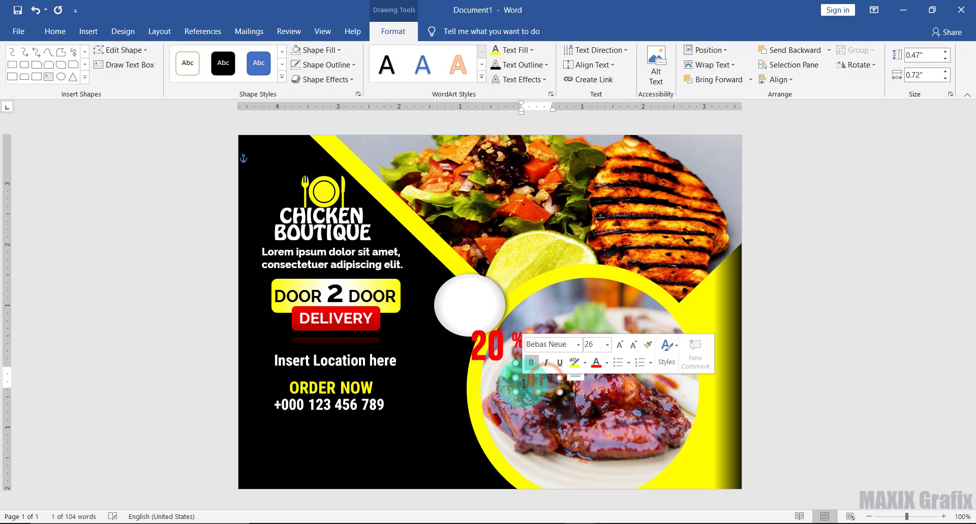
Try setting the word OFF to 28 pt
{"action": "left_click", "coordinate": [607, 345]}
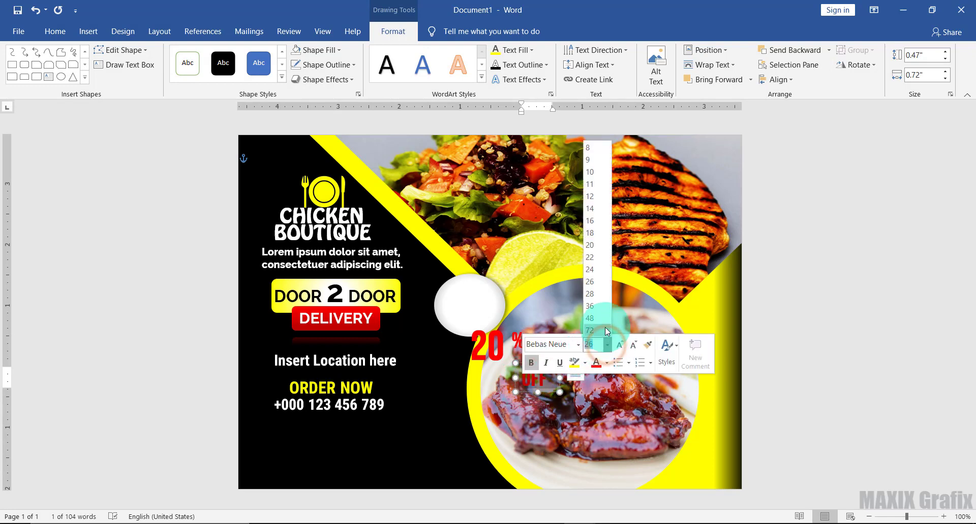
{"action": "left_click", "coordinate": [595, 295]}
{"action": "left_click", "coordinate": [558, 379]}
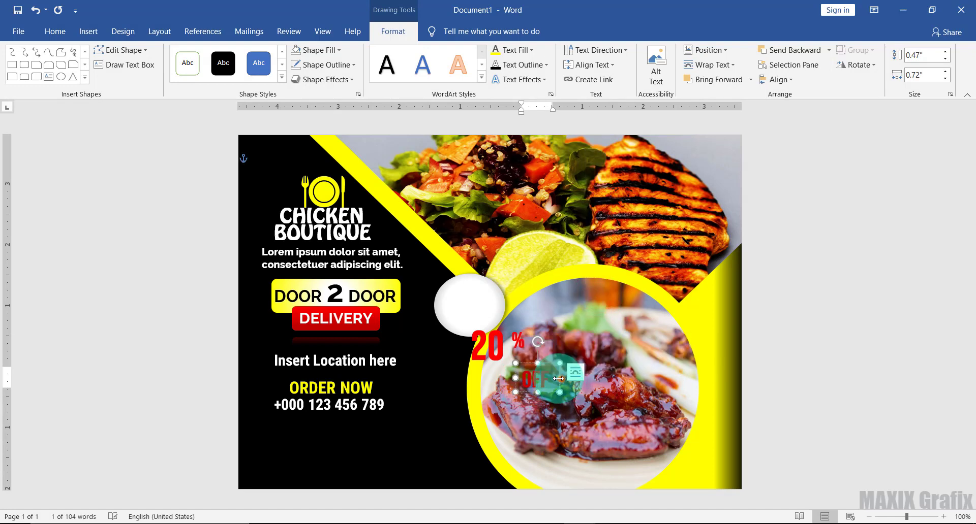
Colour the word OFF black and move its text box up to just below the % sign
{"action": "left_click_drag", "start_coordinate": [558, 378], "coordinate": [560, 379]}
{"action": "left_click", "coordinate": [602, 359]}
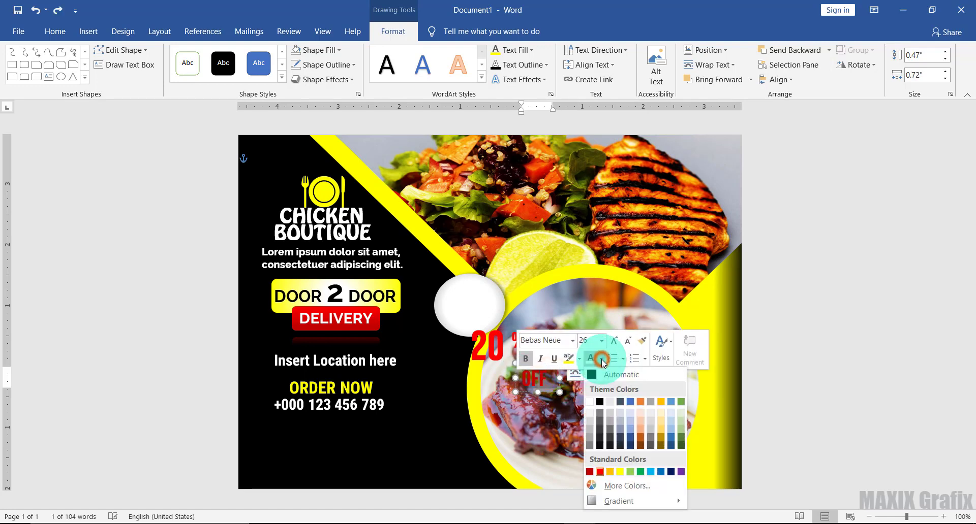
{"action": "left_click", "coordinate": [599, 379]}
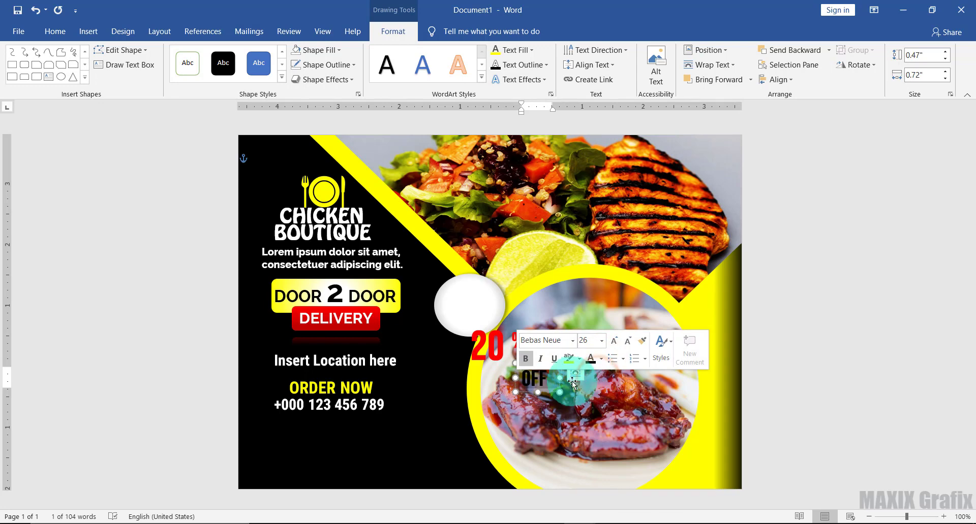
{"action": "left_click_drag", "start_coordinate": [530, 365], "coordinate": [530, 356]}
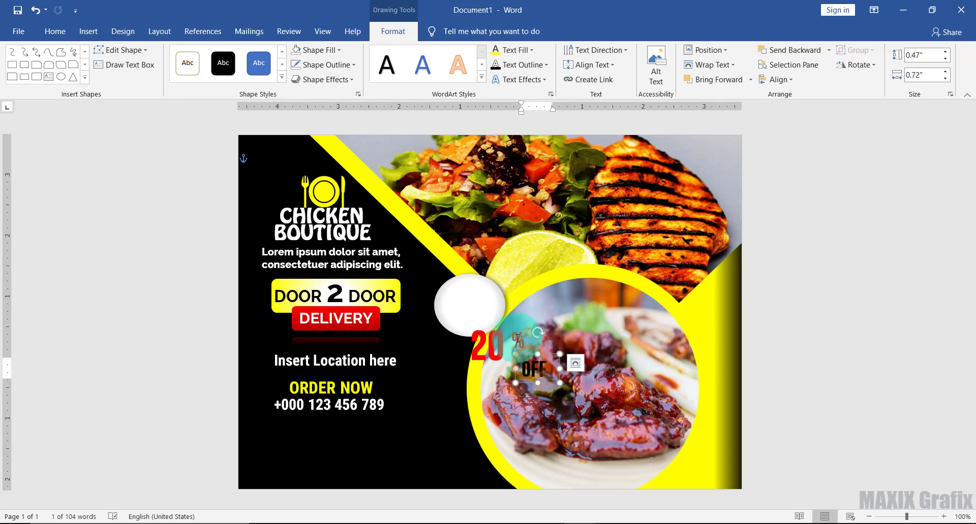
Move the 20, % and OFF text boxes together onto the white oval and group them
{"action": "left_click", "coordinate": [521, 340]}
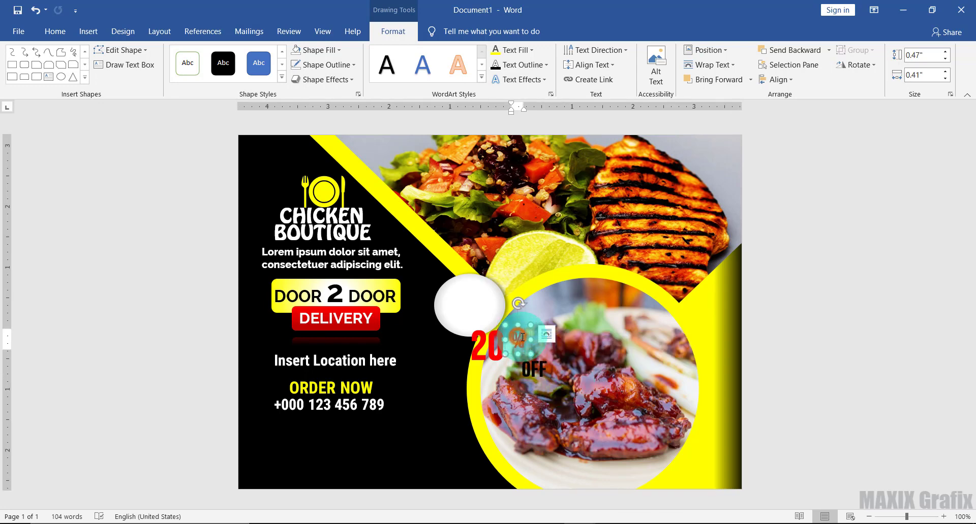
{"action": "left_click", "coordinate": [479, 361], "text": "shift"}
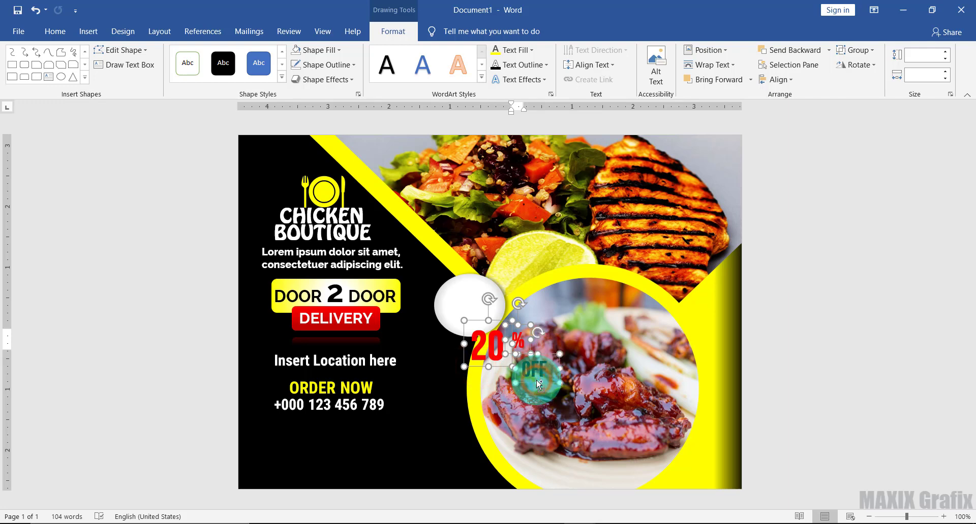
{"action": "left_click_drag", "start_coordinate": [498, 320], "coordinate": [468, 282]}
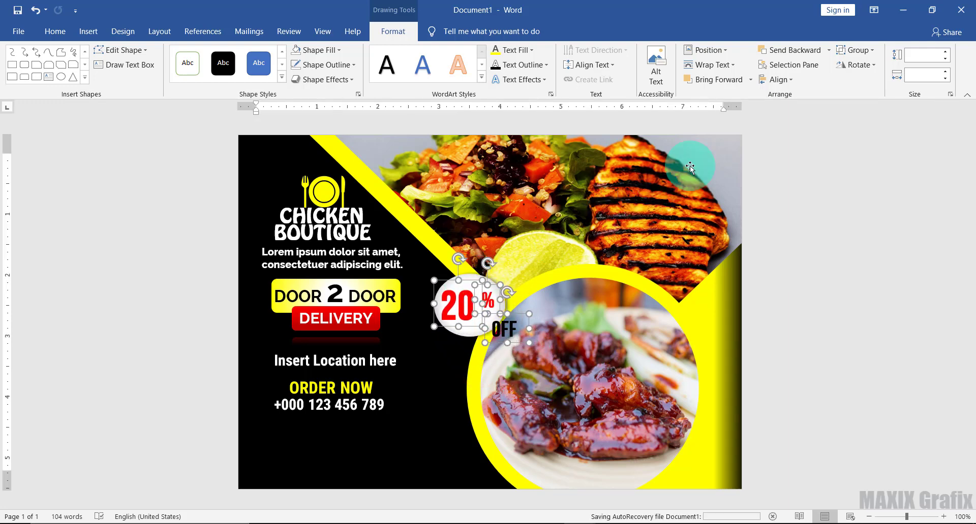
{"action": "left_click", "coordinate": [864, 49]}
{"action": "left_click", "coordinate": [868, 63]}
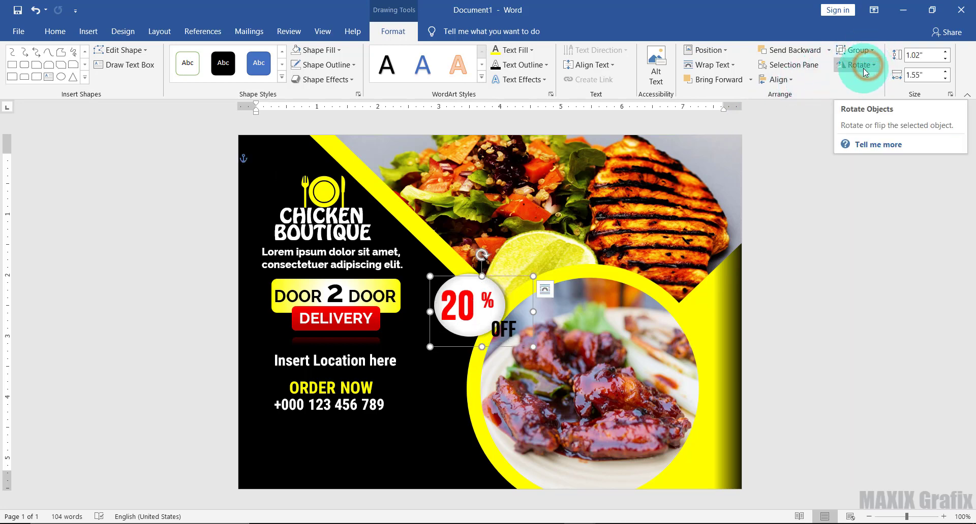
Reposition OFF and % within the group so they stack tightly beside the 20 inside the oval
{"action": "left_click", "coordinate": [500, 323]}
{"action": "left_click_drag", "start_coordinate": [498, 314], "coordinate": [479, 285]}
{"action": "left_click", "coordinate": [485, 292]}
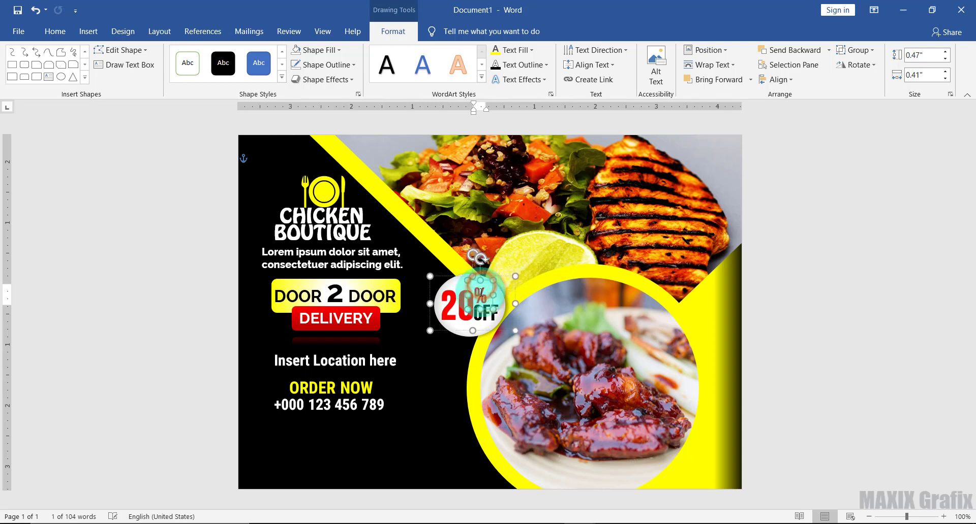
{"action": "left_click", "coordinate": [485, 326]}
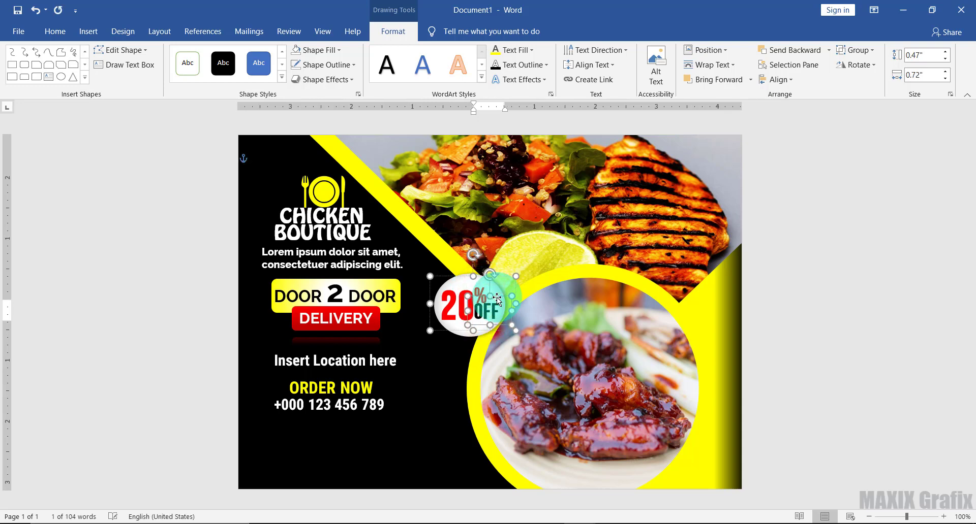
{"action": "left_click", "coordinate": [445, 280]}
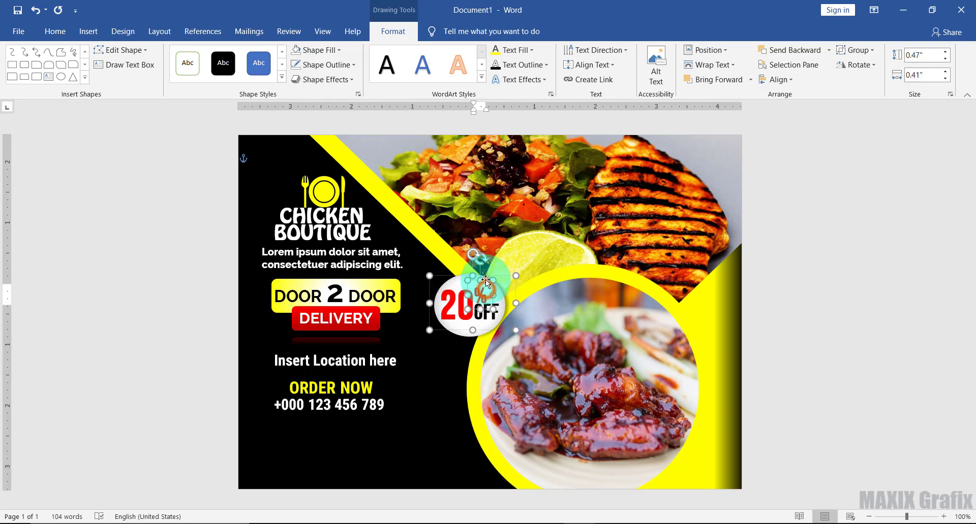
{"action": "left_click", "coordinate": [499, 297]}
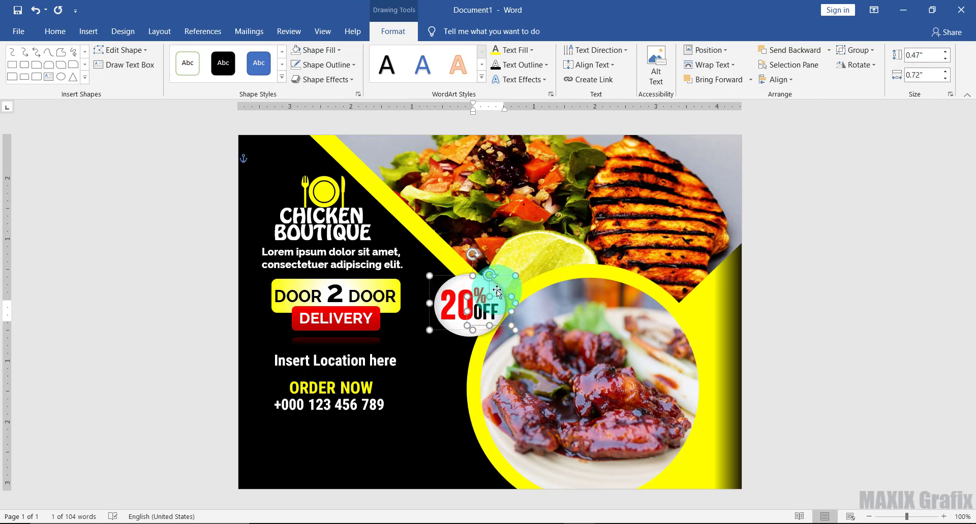
Group the 20% OFF text with the white oval and move the badge down over the round photo's yellow edge
{"action": "left_click", "coordinate": [455, 276]}
{"action": "left_click", "coordinate": [468, 335], "text": "shift"}
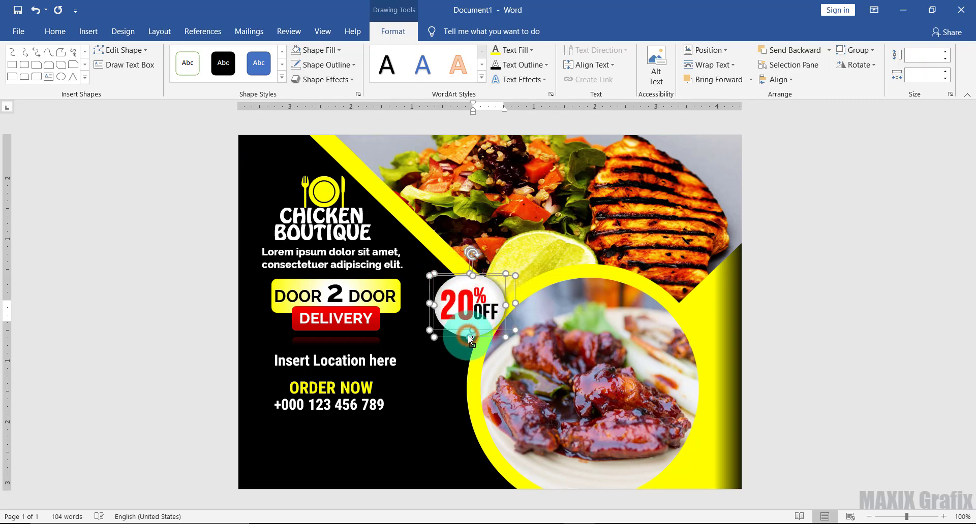
{"action": "left_click", "coordinate": [867, 51]}
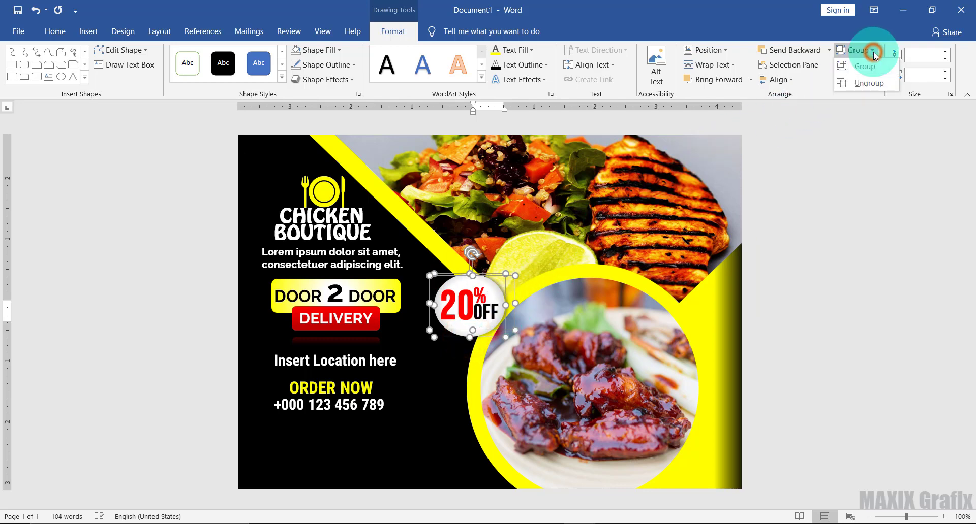
{"action": "left_click", "coordinate": [871, 64]}
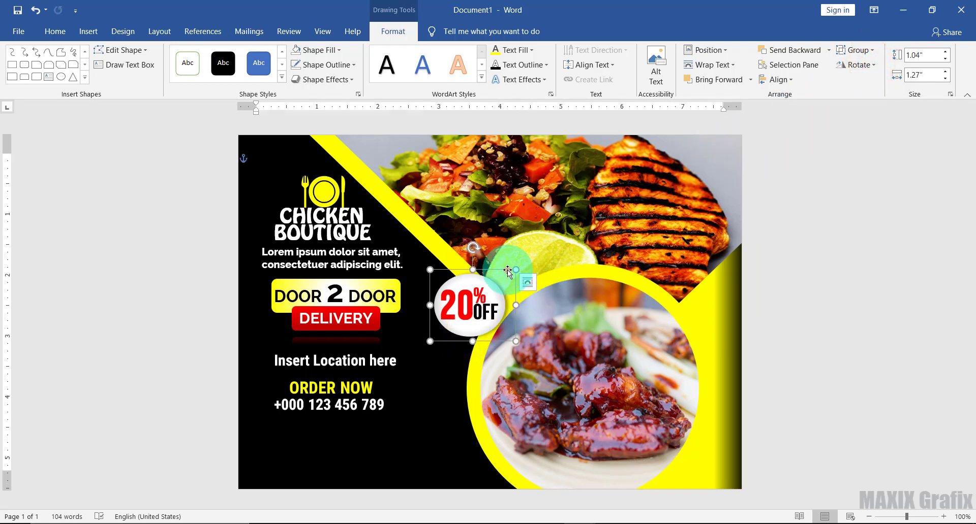
{"action": "left_click_drag", "start_coordinate": [507, 271], "coordinate": [496, 320]}
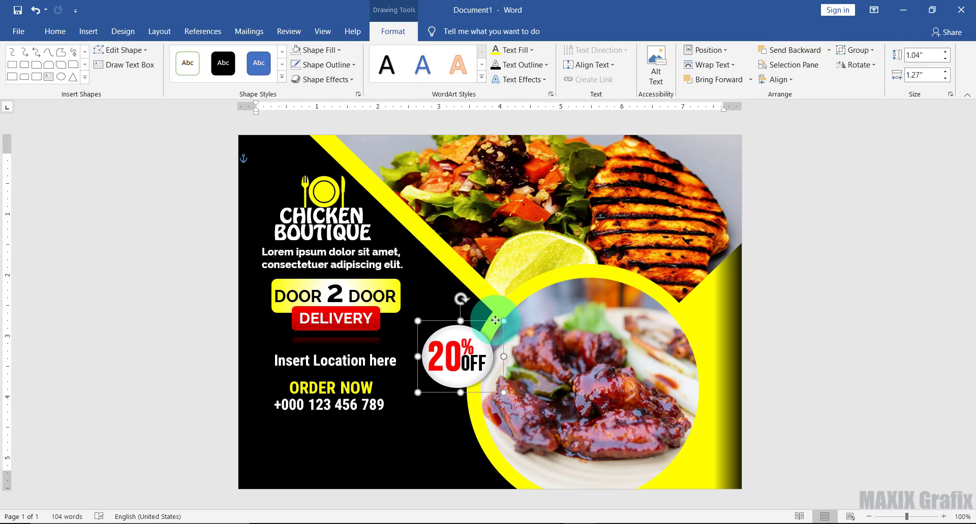
Draw a text box about 1.23" by 3.52" over the salad photo and enter Hot & Soft in bold 48 pt Brush Script MT
{"action": "left_click", "coordinate": [127, 65]}
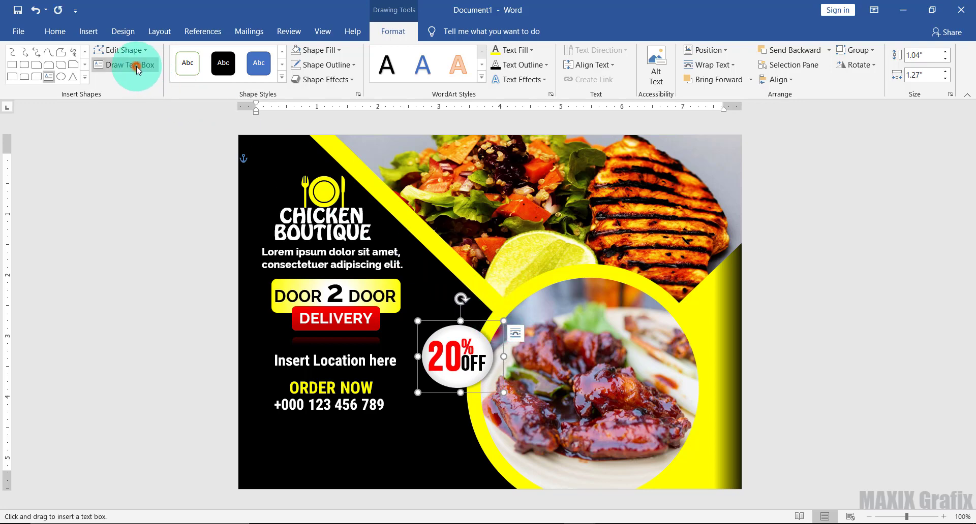
{"action": "left_click_drag", "start_coordinate": [430, 158], "coordinate": [644, 233]}
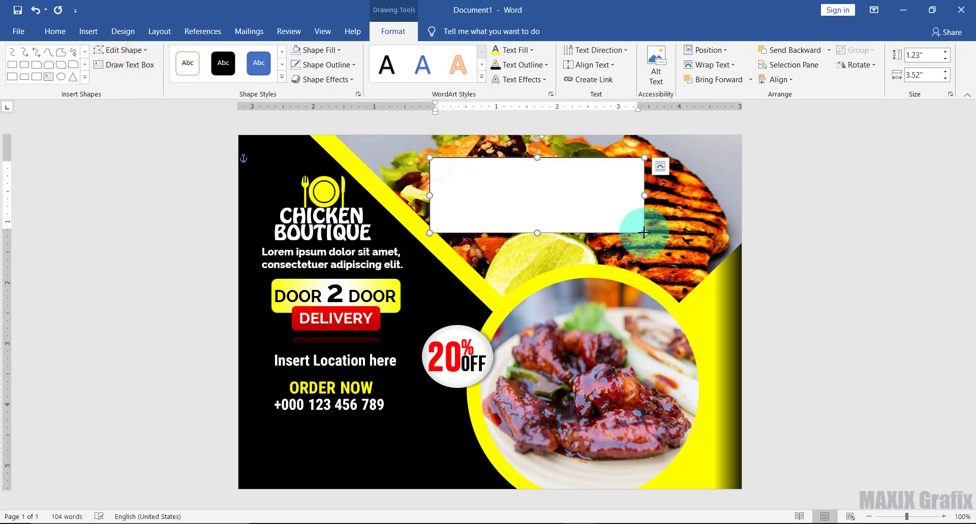
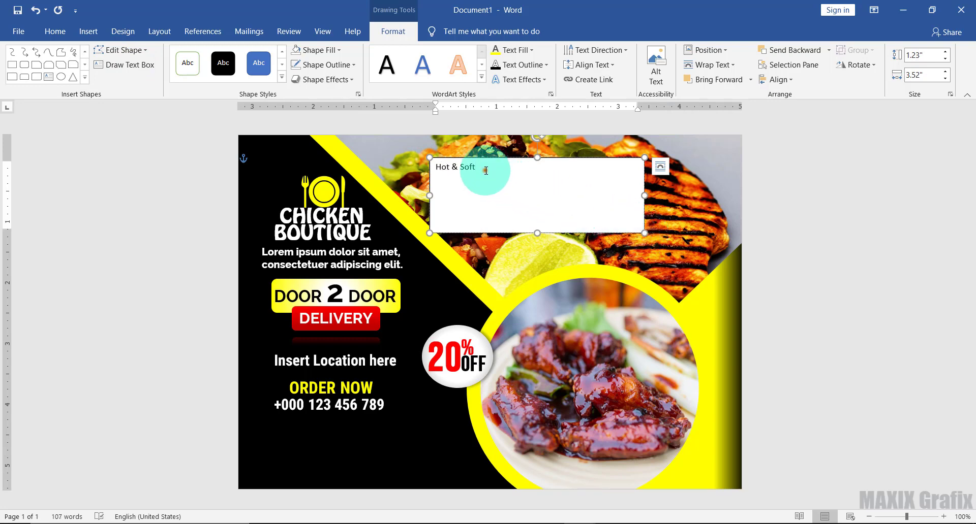
{"action": "left_click_drag", "start_coordinate": [481, 169], "coordinate": [434, 169]}
{"action": "left_click", "coordinate": [441, 148]}
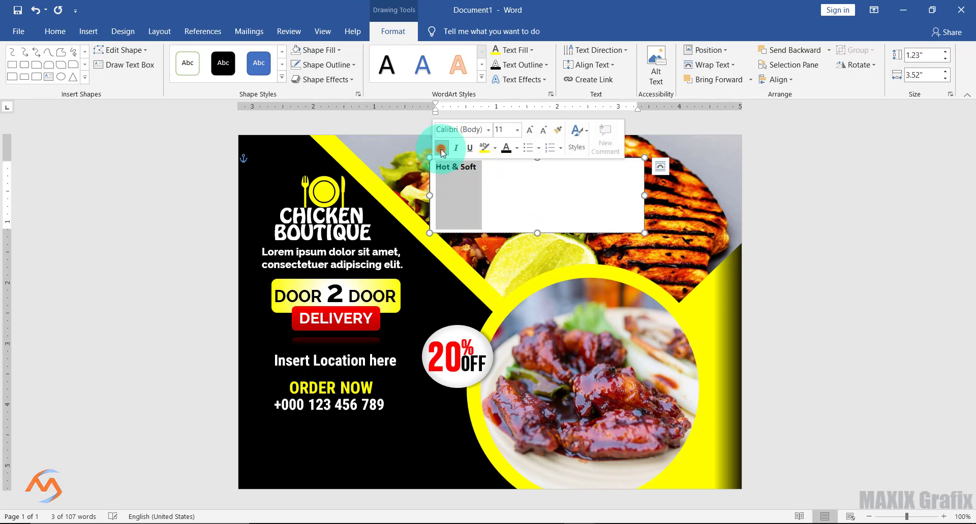
{"action": "left_click", "coordinate": [489, 131]}
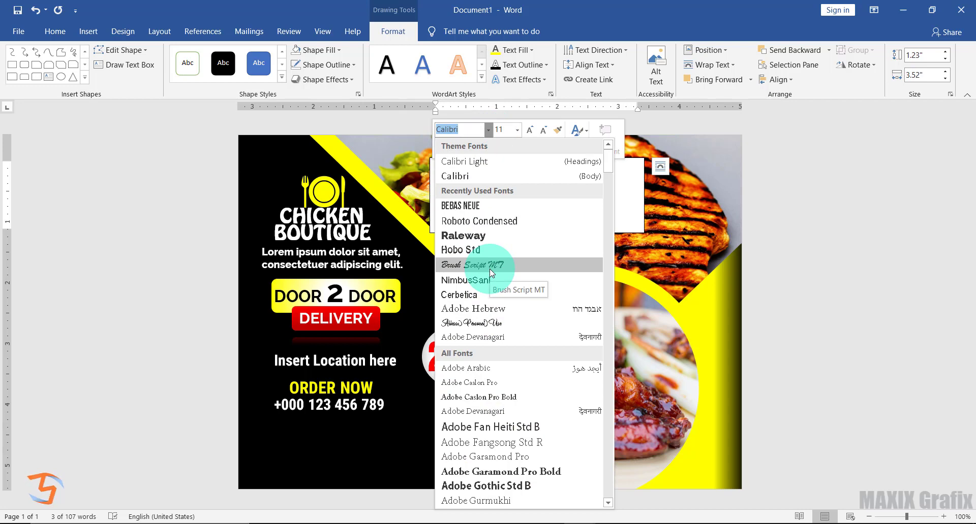
{"action": "left_click", "coordinate": [489, 265]}
{"action": "left_click", "coordinate": [516, 130]}
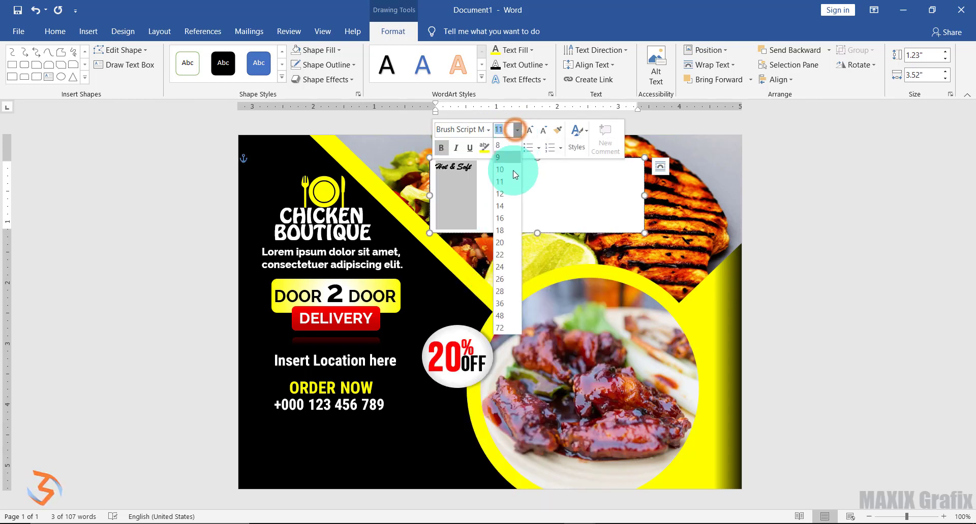
{"action": "left_click", "coordinate": [503, 315]}
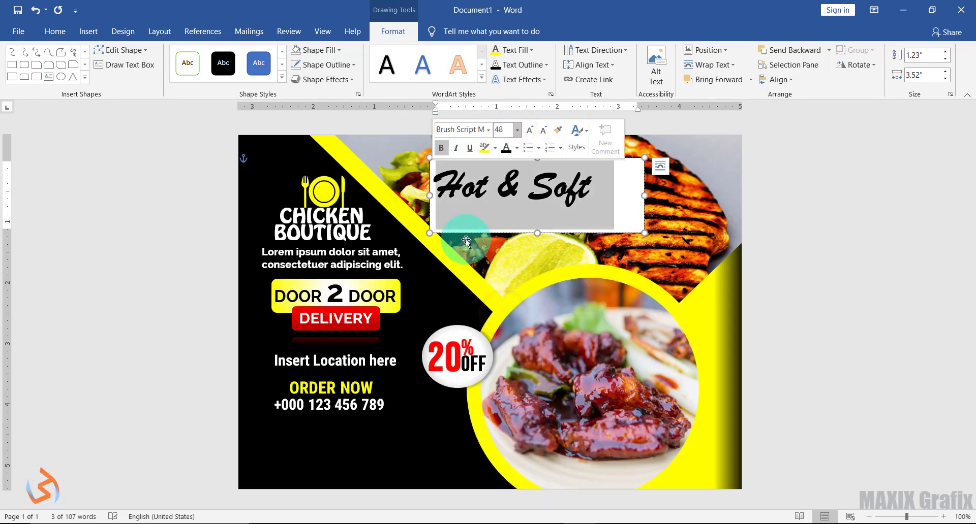
Remove the fill and outline of the Hot & Soft text box
{"action": "left_click", "coordinate": [334, 51]}
{"action": "left_click", "coordinate": [334, 162]}
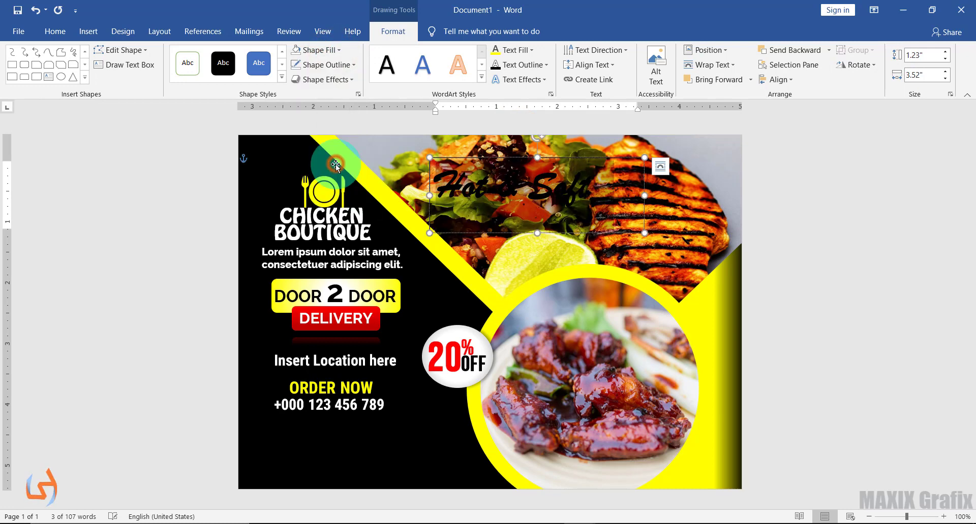
{"action": "left_click", "coordinate": [349, 64]}
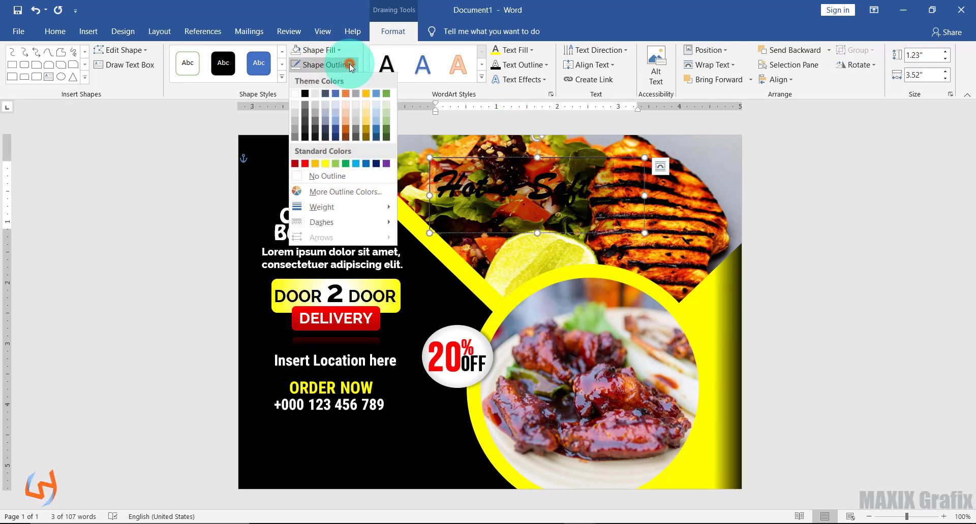
{"action": "left_click", "coordinate": [350, 176]}
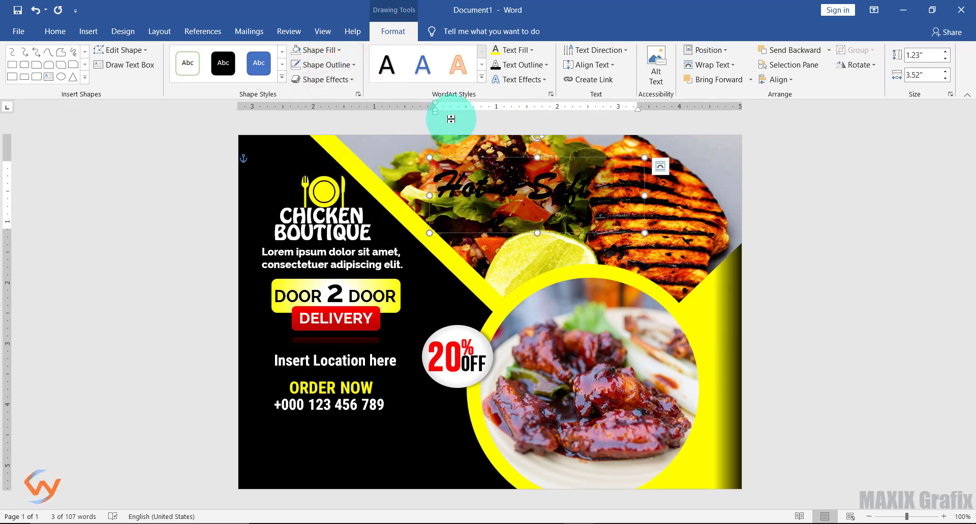
Apply the middle outer shadow from the first row of presets to the Hot & Soft text
{"action": "left_click", "coordinate": [521, 80]}
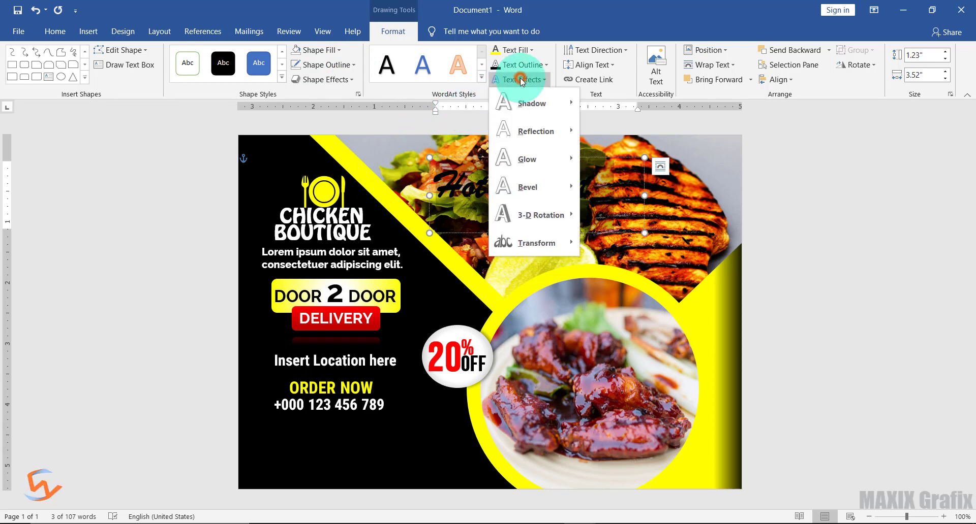
{"action": "left_click", "coordinate": [522, 99]}
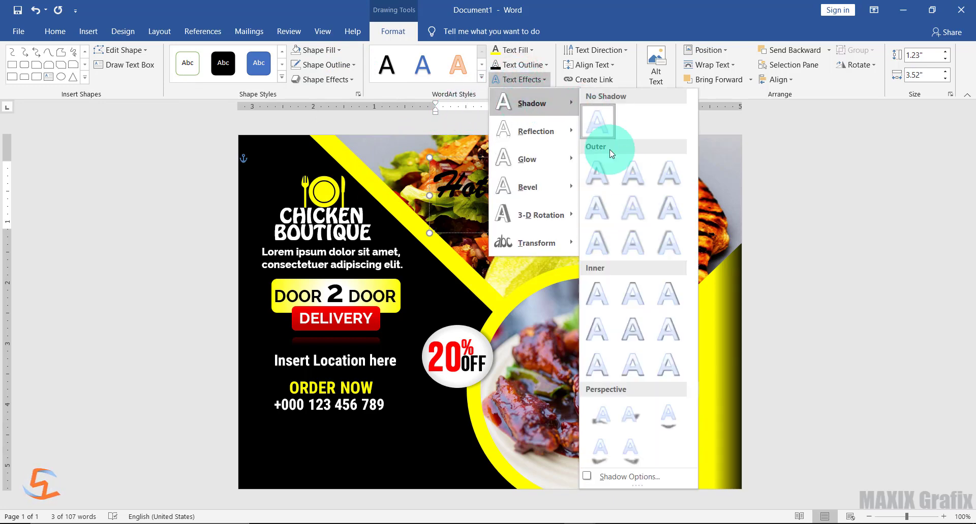
{"action": "left_click", "coordinate": [629, 178]}
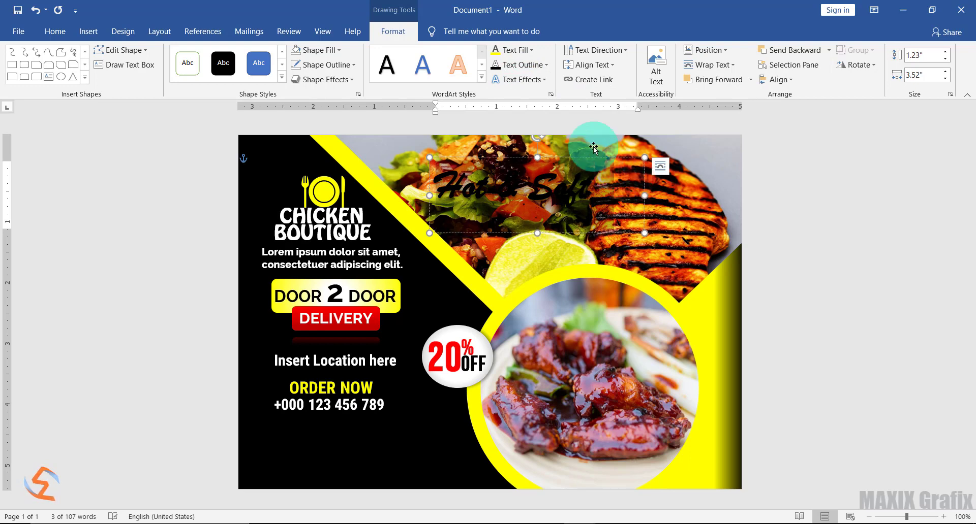
Add a black glow to the Hot & Soft text
{"action": "left_click", "coordinate": [542, 80]}
{"action": "mouse_move", "coordinate": [541, 157]}
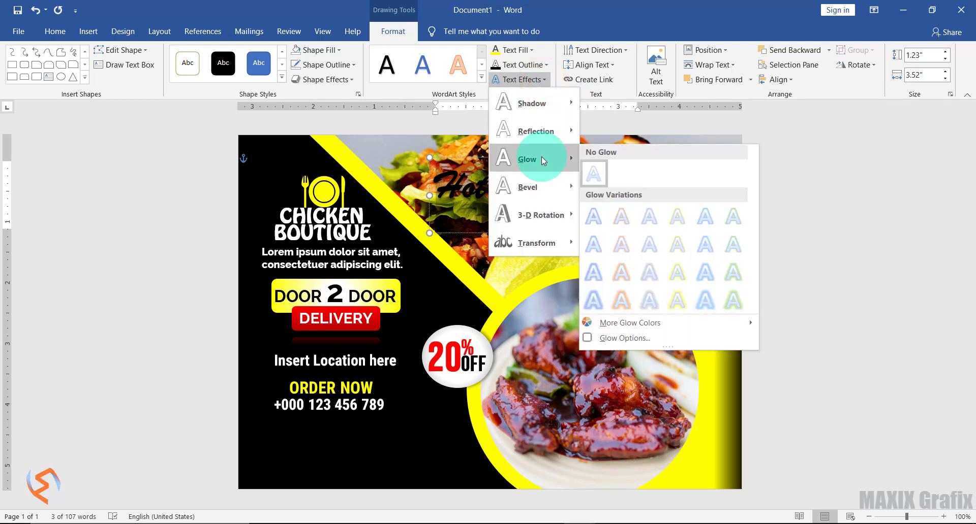
{"action": "mouse_move", "coordinate": [635, 320]}
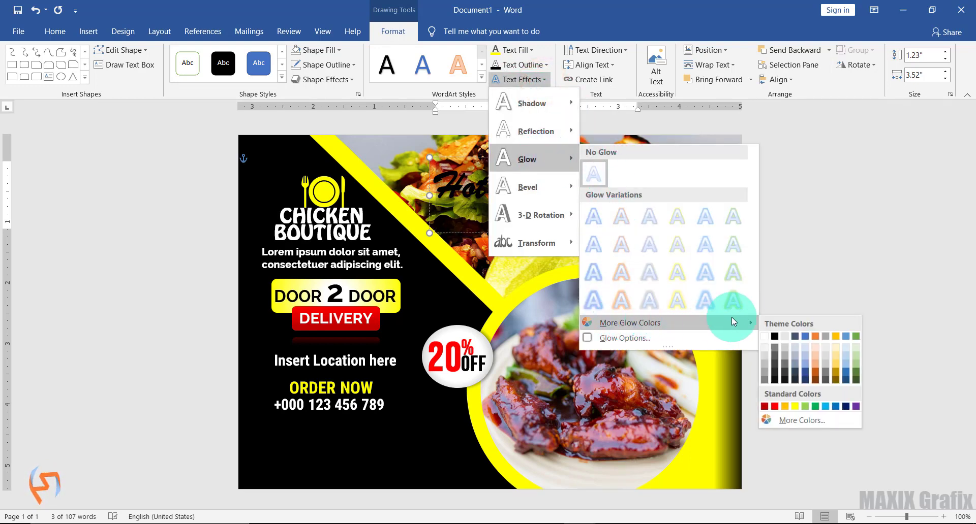
{"action": "left_click", "coordinate": [775, 336]}
{"action": "left_click", "coordinate": [661, 259]}
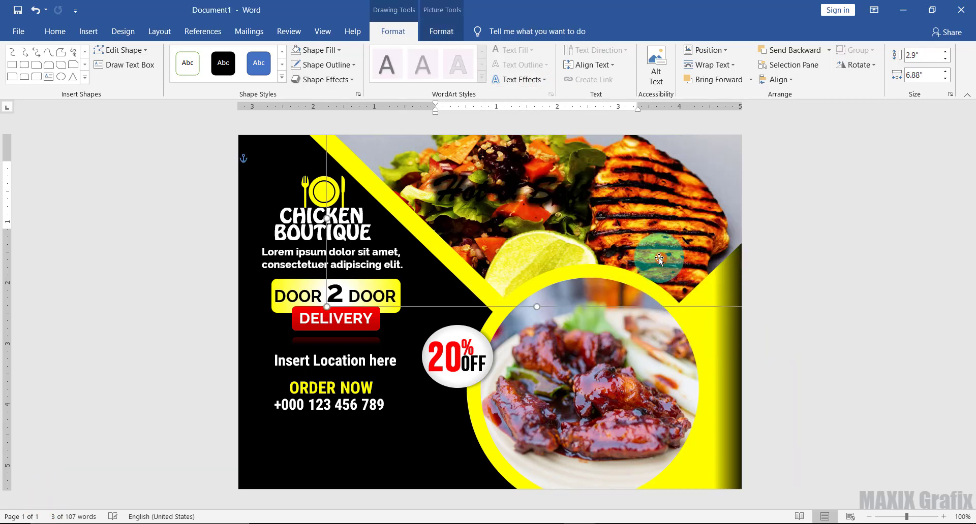
Change the text fill of the Hot & Soft headline to white
{"action": "left_click", "coordinate": [561, 198]}
{"action": "left_click", "coordinate": [587, 158]}
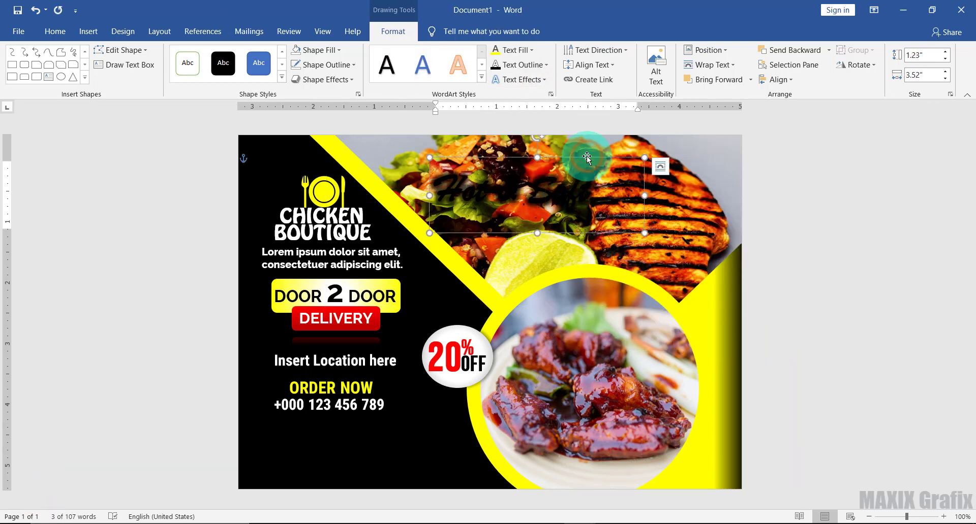
{"action": "left_click", "coordinate": [532, 49]}
{"action": "left_click", "coordinate": [493, 93]}
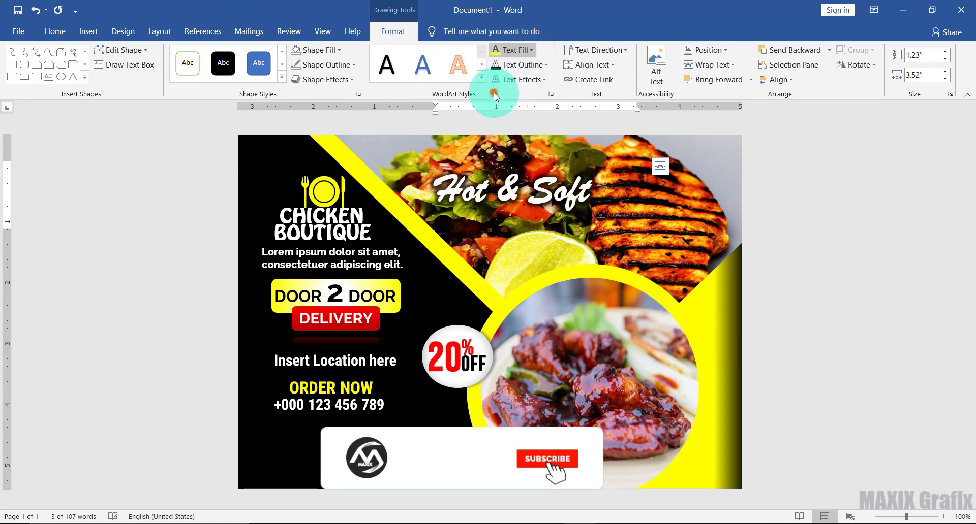
Shrink the Hot & Soft text box to about 0.98" by 2.93" and align it to the top margin
{"action": "left_click_drag", "start_coordinate": [644, 196], "coordinate": [608, 195]}
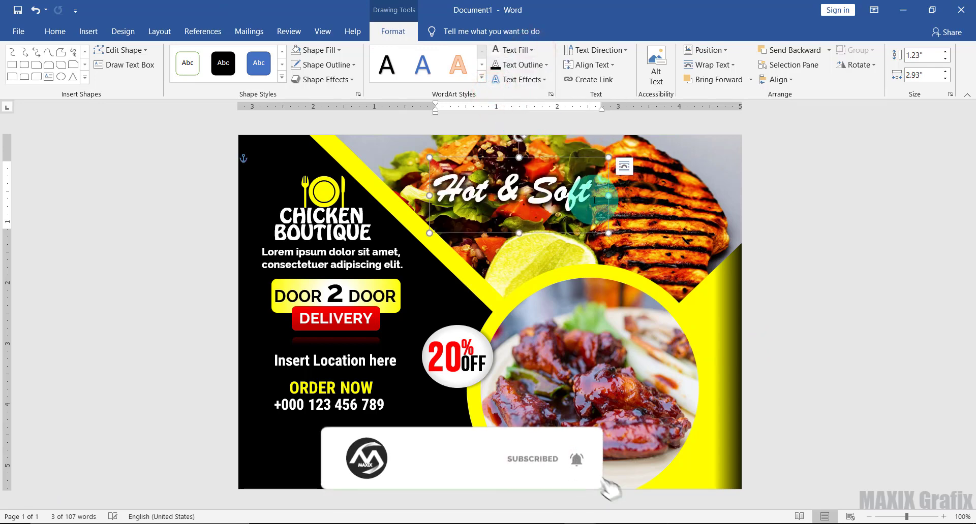
{"action": "left_click_drag", "start_coordinate": [519, 233], "coordinate": [519, 217]}
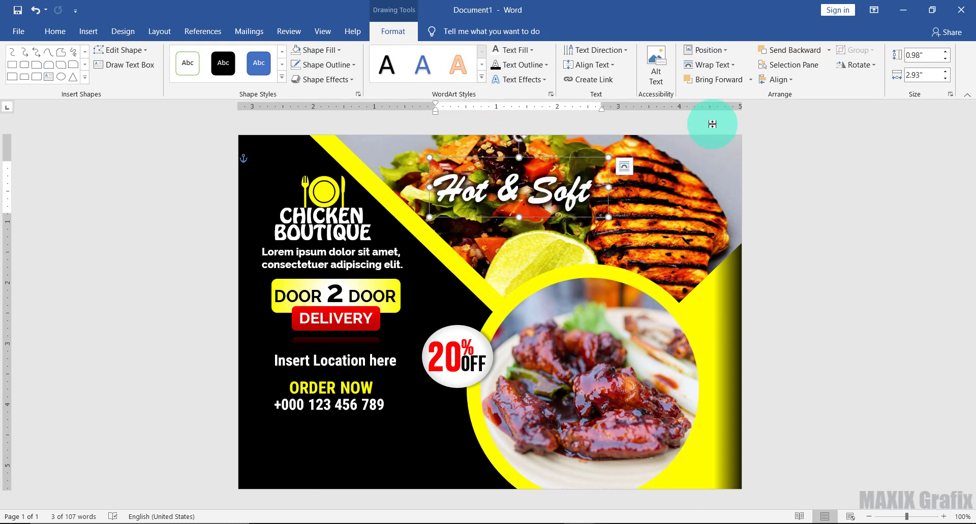
{"action": "left_click", "coordinate": [780, 80]}
{"action": "left_click", "coordinate": [783, 142]}
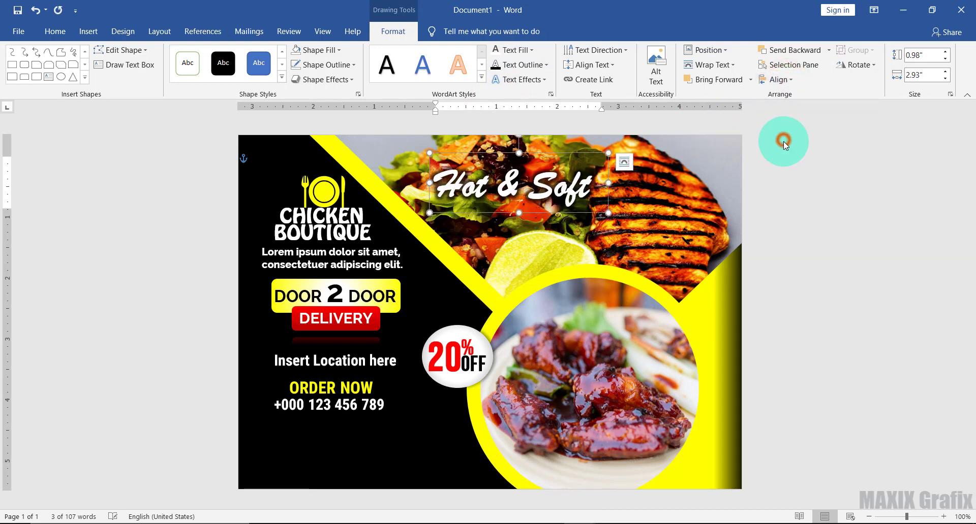
Insert the icon file twitter(1).svg from the FOOD 2 folder, working offline
{"action": "left_click", "coordinate": [84, 33]}
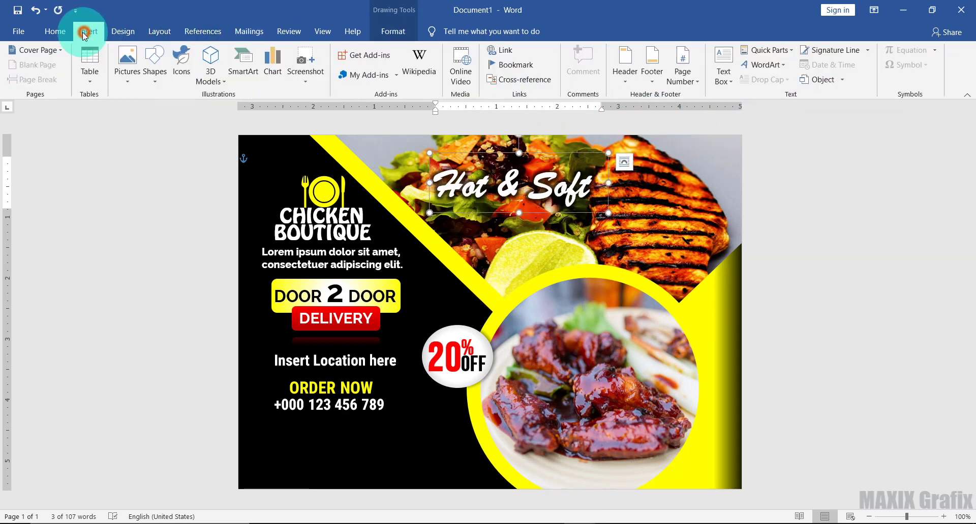
{"action": "left_click", "coordinate": [181, 64]}
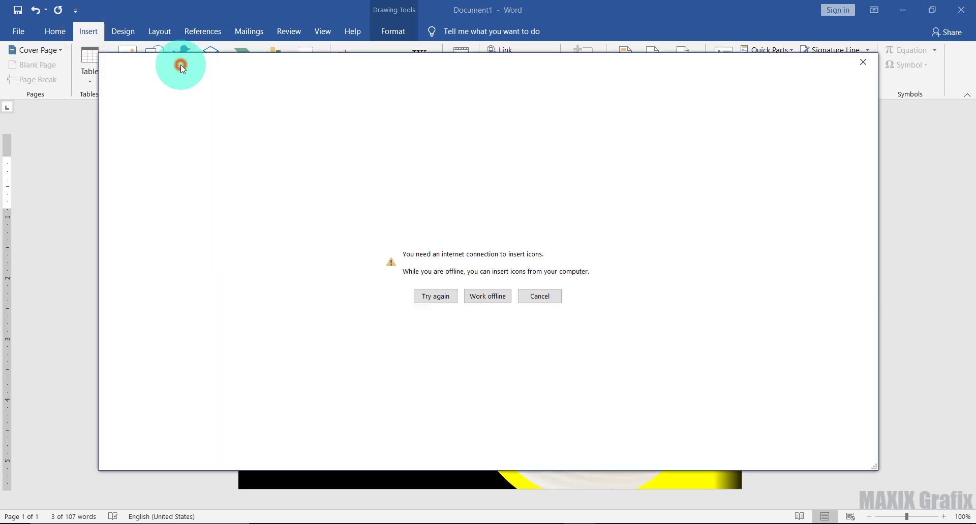
{"action": "left_click", "coordinate": [487, 296]}
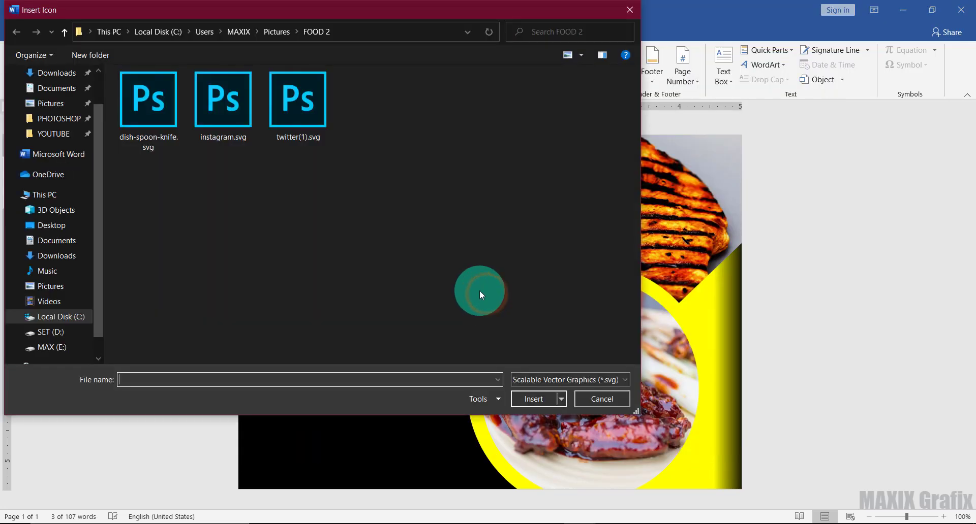
{"action": "left_click", "coordinate": [303, 116]}
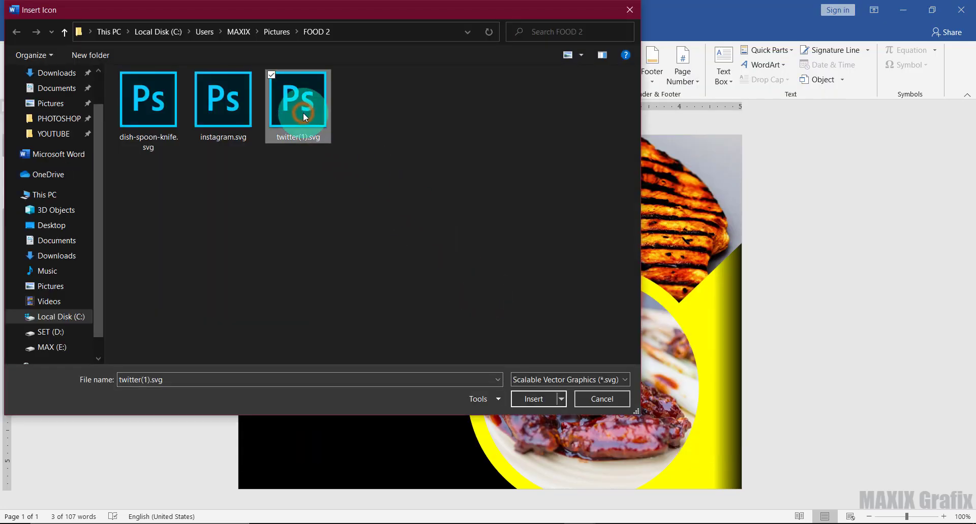
{"action": "left_click", "coordinate": [526, 400]}
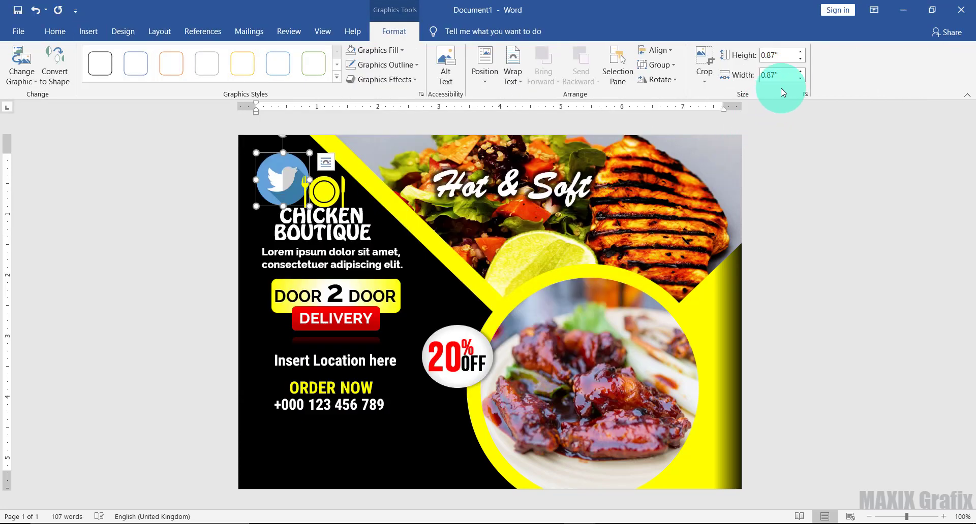
Set the Twitter icon's width to 0.3" and position it at the page's bottom left with text wrapping
{"action": "left_click", "coordinate": [785, 77]}
{"action": "type", "text": "0.3"}
{"action": "key", "text": "Return"}
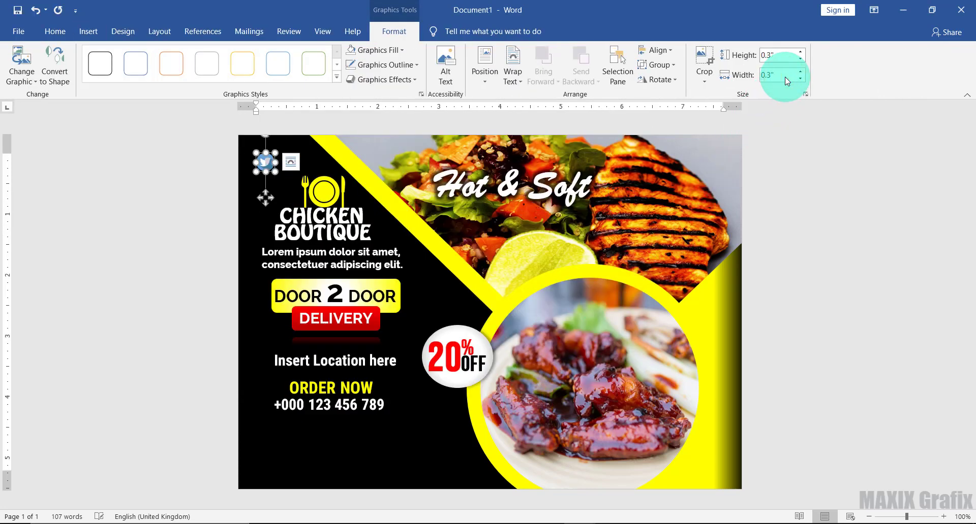
{"action": "left_click", "coordinate": [498, 77]}
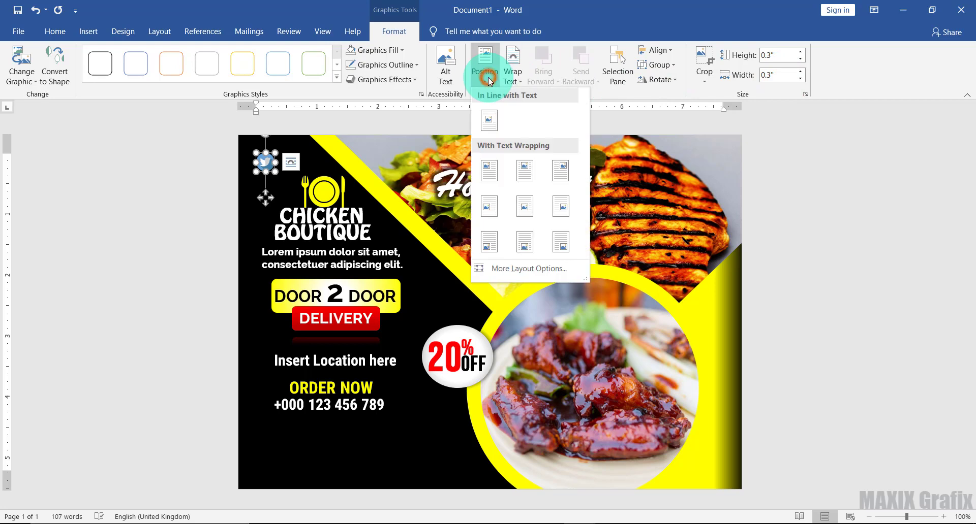
{"action": "left_click", "coordinate": [482, 242]}
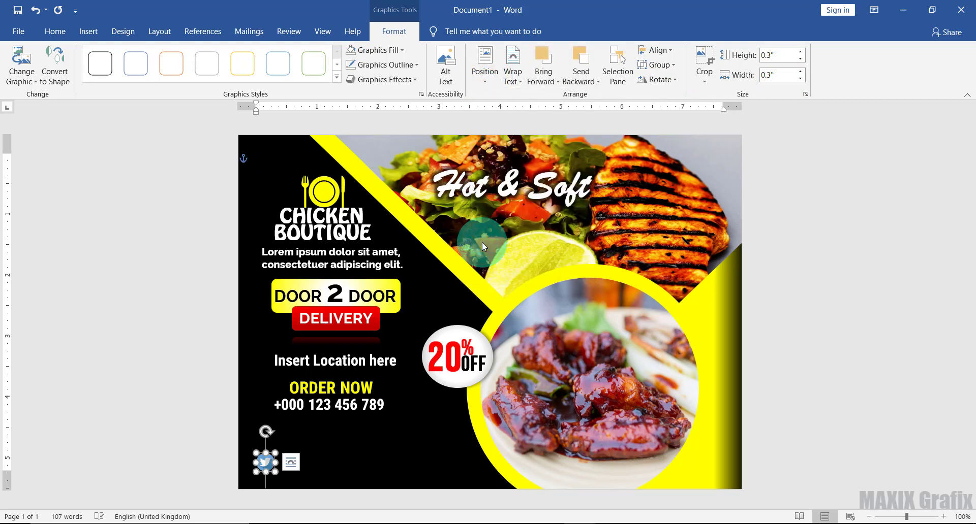
Insert the icon file instagram.svg and position it at the page's bottom left with text wrapping
{"action": "left_click", "coordinate": [88, 32]}
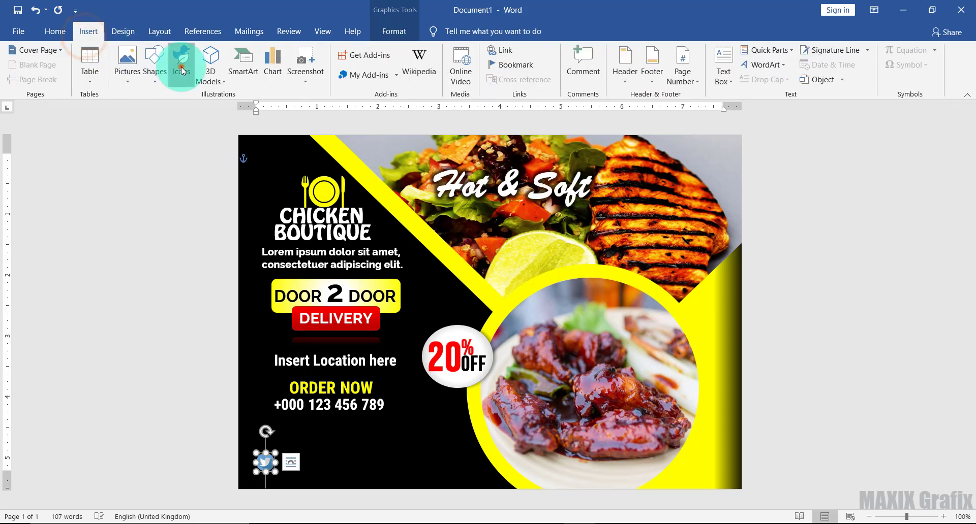
{"action": "left_click", "coordinate": [181, 70]}
{"action": "left_click", "coordinate": [475, 296]}
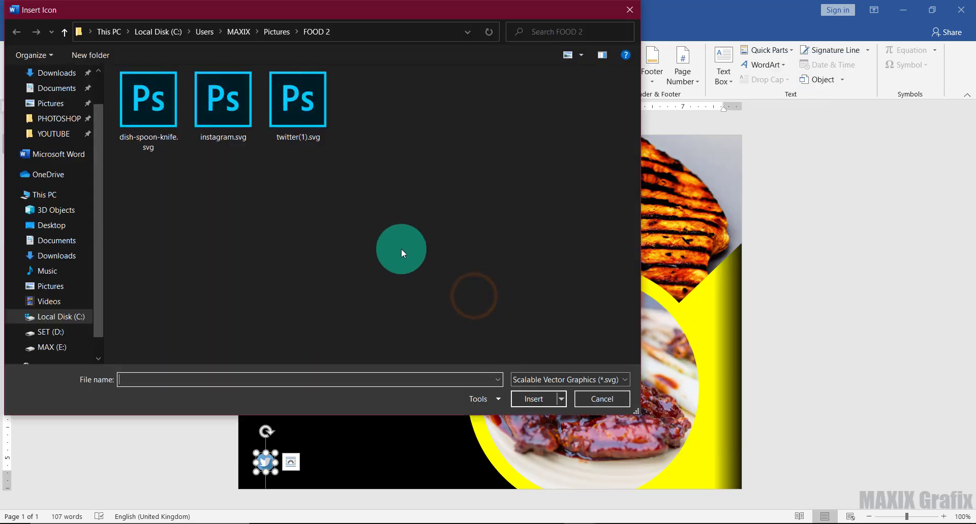
{"action": "left_click", "coordinate": [230, 124]}
{"action": "left_click", "coordinate": [534, 399]}
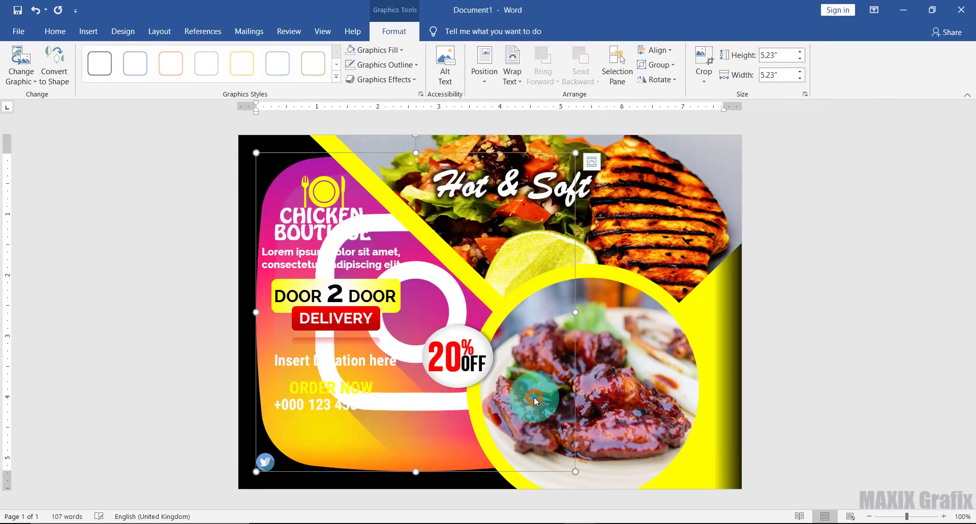
{"action": "left_click", "coordinate": [486, 83]}
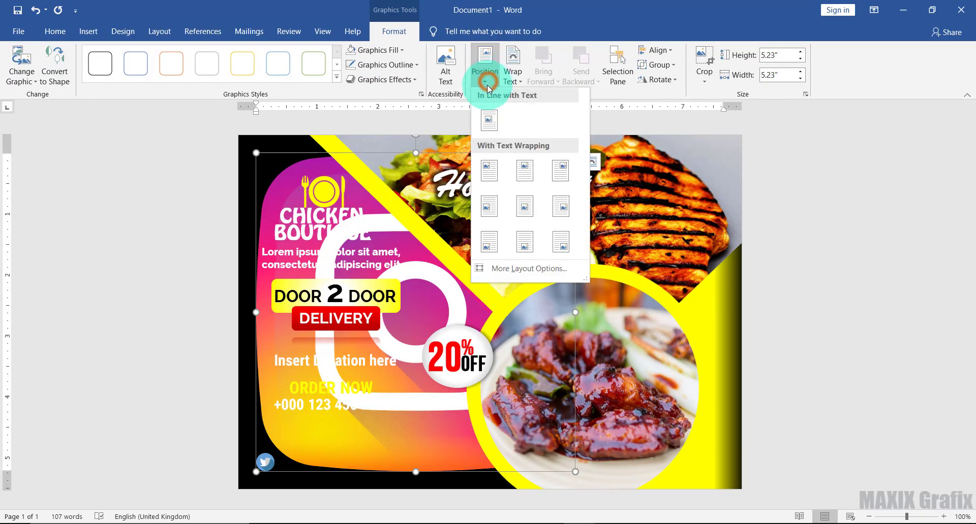
{"action": "left_click", "coordinate": [488, 239]}
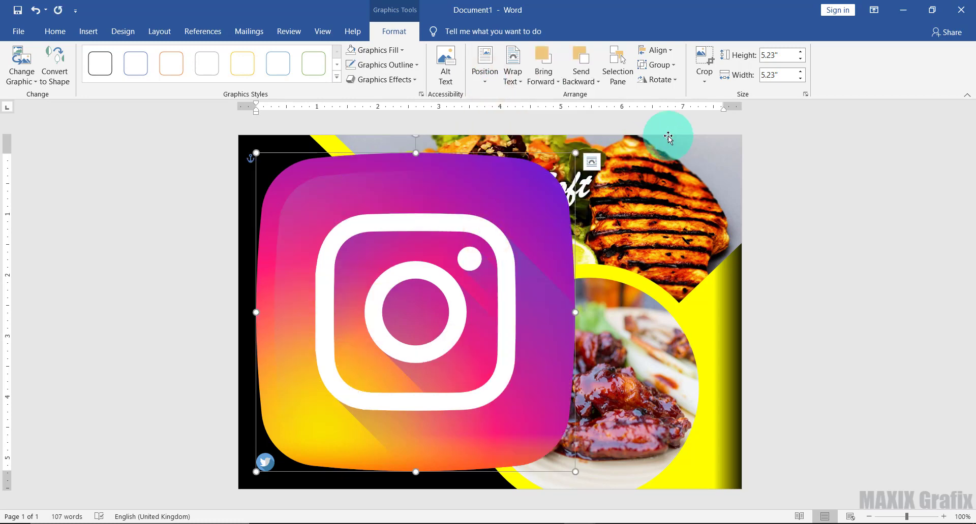
Set the Instagram icon's width to 0.3" and move it just right of the Twitter icon
{"action": "left_click", "coordinate": [782, 76]}
{"action": "type", "text": "0.3"}
{"action": "key", "text": "Return"}
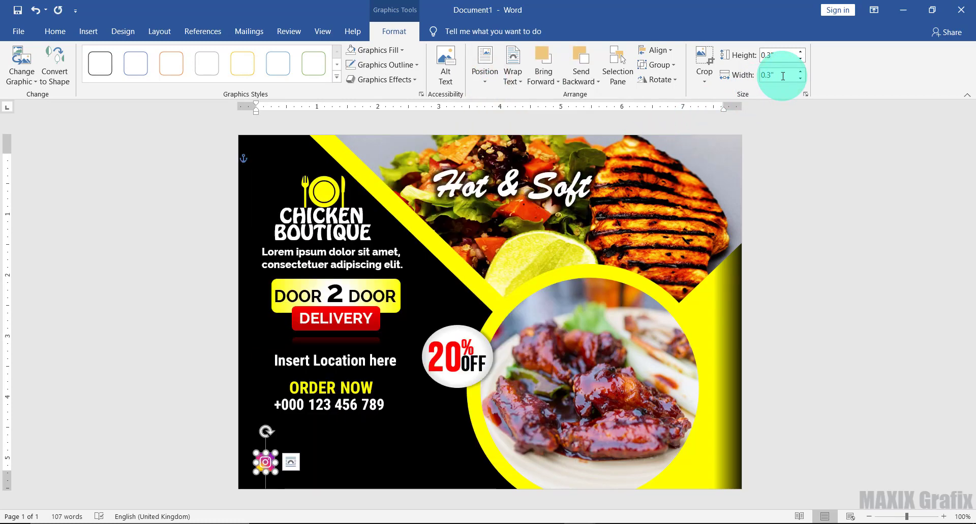
{"action": "left_click_drag", "start_coordinate": [269, 464], "coordinate": [293, 462]}
{"action": "left_click", "coordinate": [133, 93]}
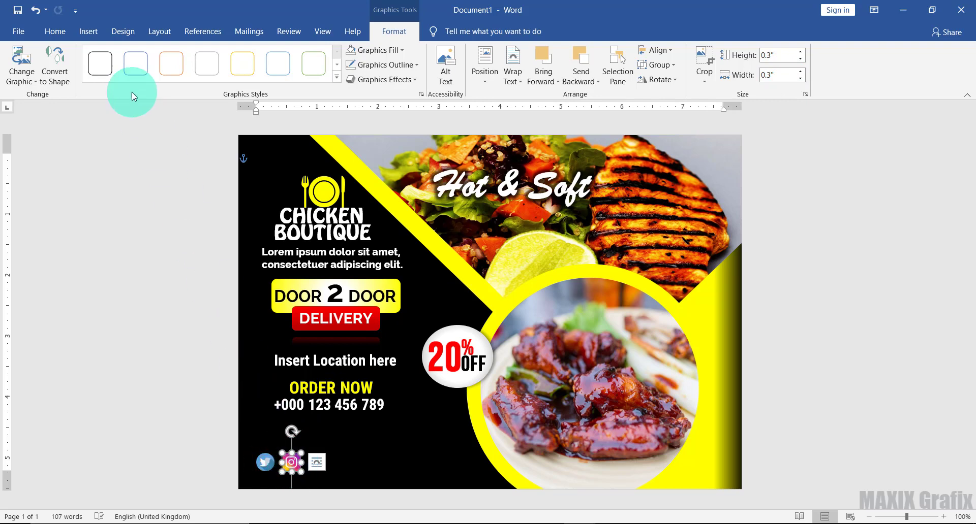
Insert the picture facebook.png from the FOOD 2 folder and set its width to 0.4"
{"action": "left_click", "coordinate": [89, 35]}
{"action": "left_click", "coordinate": [128, 60]}
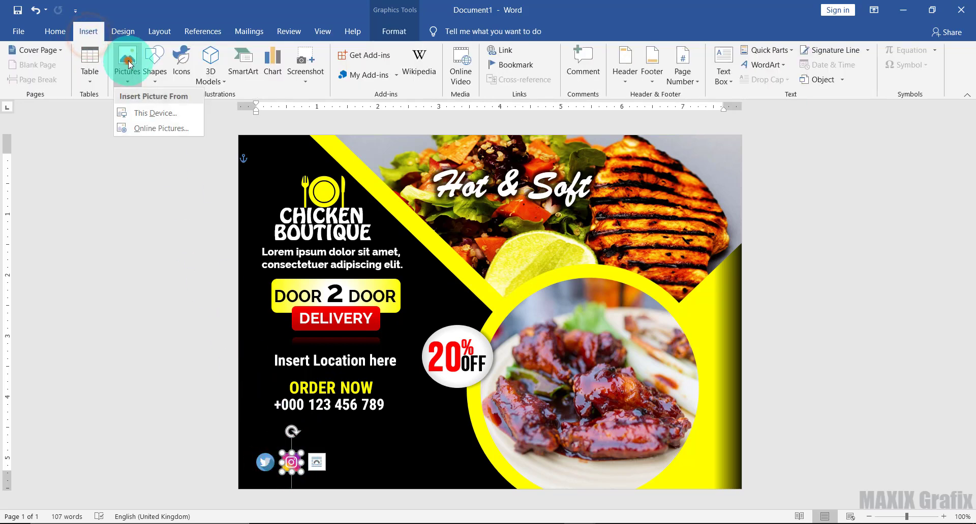
{"action": "left_click", "coordinate": [164, 111]}
{"action": "left_click", "coordinate": [288, 114]}
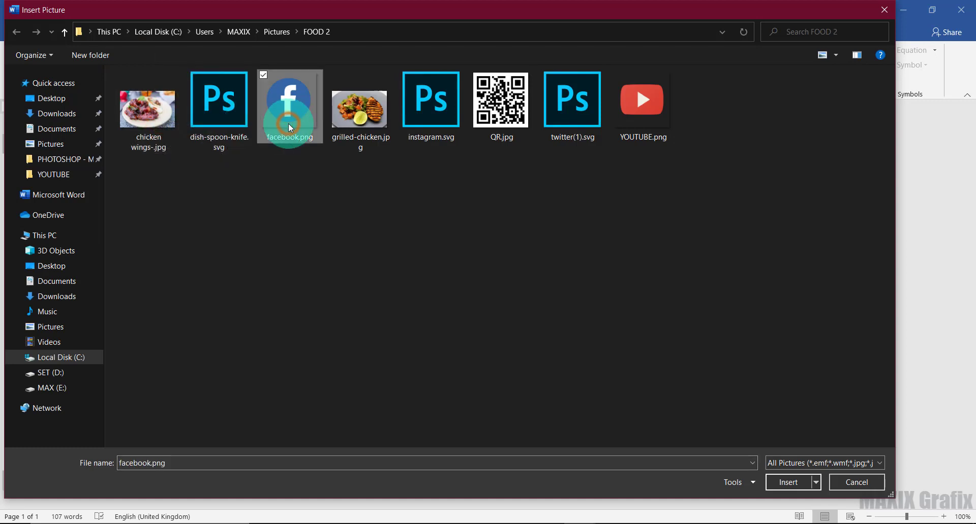
{"action": "left_click", "coordinate": [789, 480]}
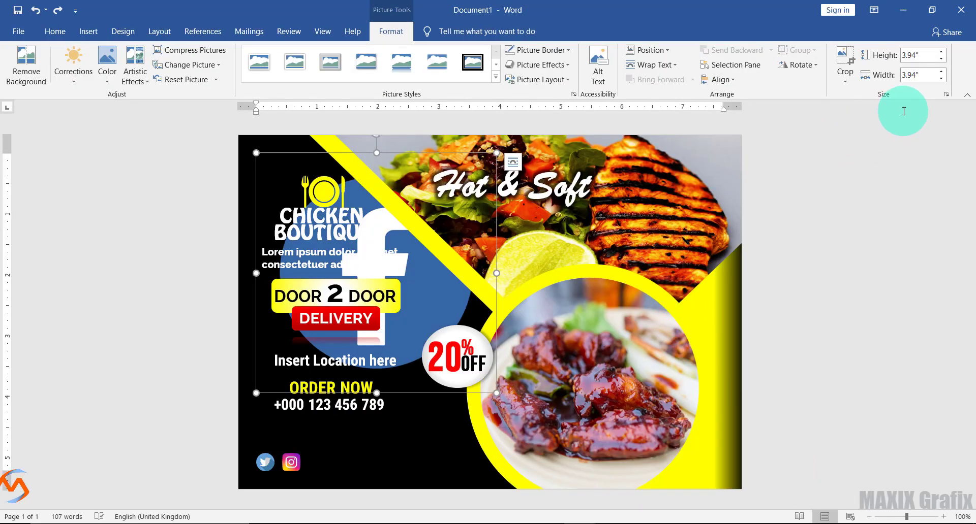
{"action": "left_click", "coordinate": [920, 75]}
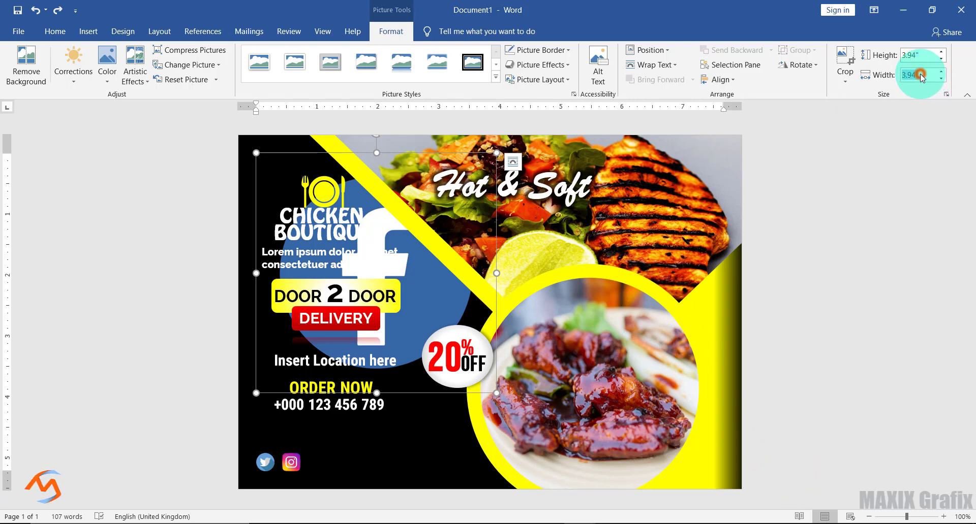
{"action": "left_click", "coordinate": [910, 86]}
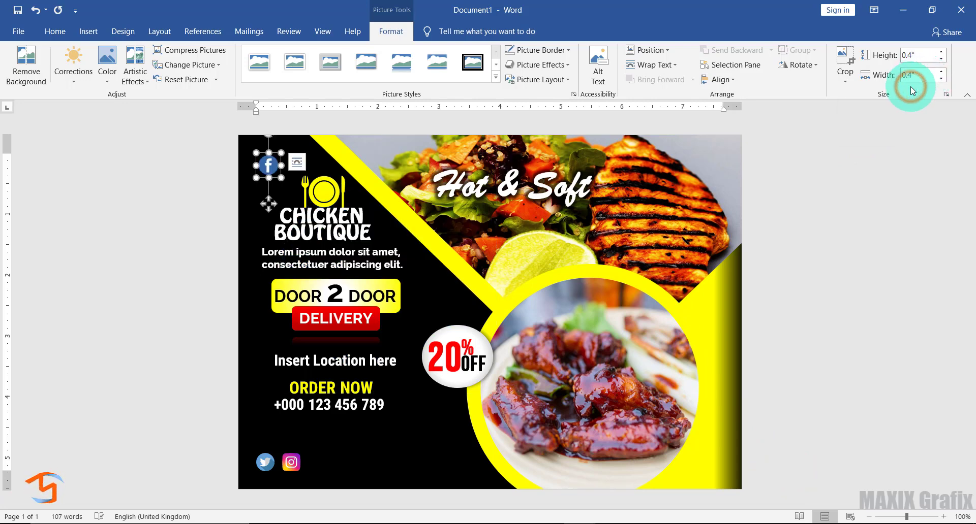
Set the Facebook picture's text wrapping to Through and arrange Facebook, Twitter and Instagram in a tight row below the phone number
{"action": "left_click", "coordinate": [674, 66]}
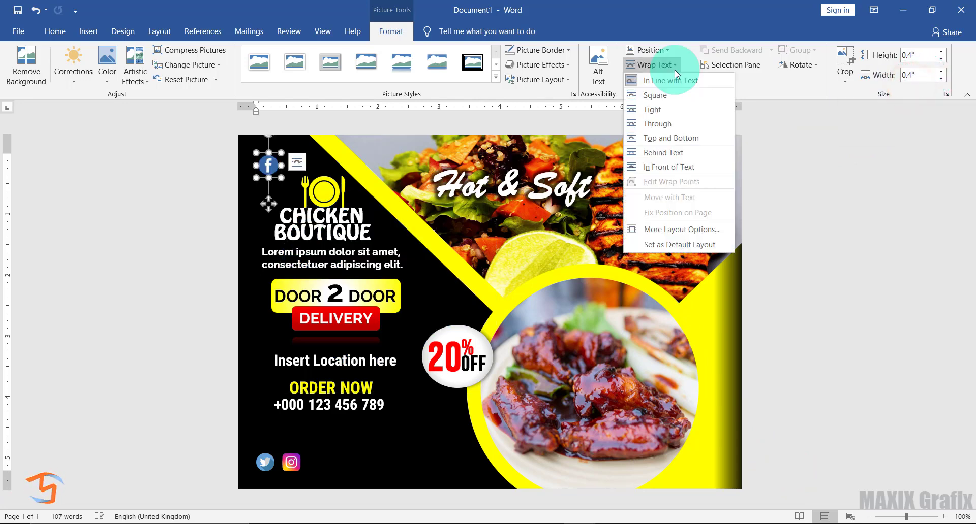
{"action": "left_click", "coordinate": [658, 124]}
{"action": "left_click_drag", "start_coordinate": [272, 168], "coordinate": [327, 460]}
{"action": "left_click", "coordinate": [291, 466]}
{"action": "left_click_drag", "start_coordinate": [263, 453], "coordinate": [312, 461]}
{"action": "left_click", "coordinate": [327, 458]}
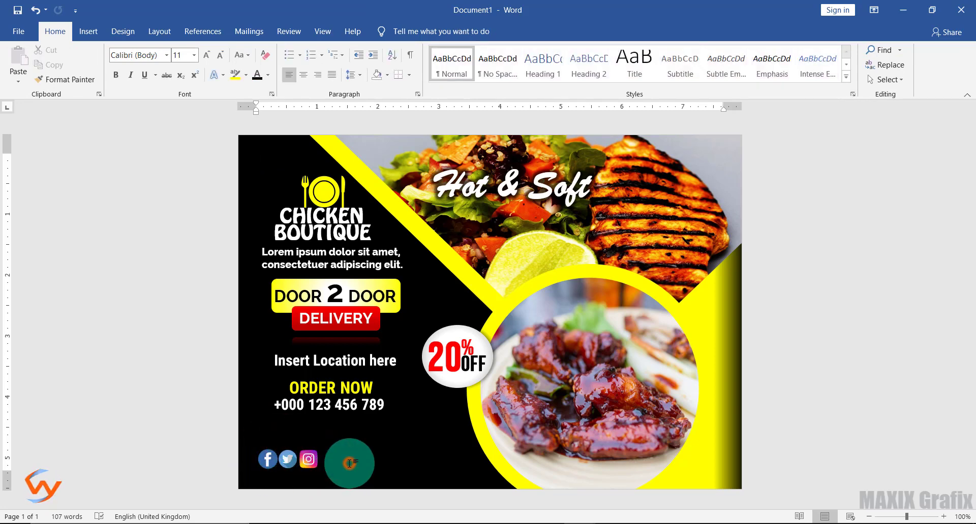
{"action": "key", "text": "ctrl+z"}
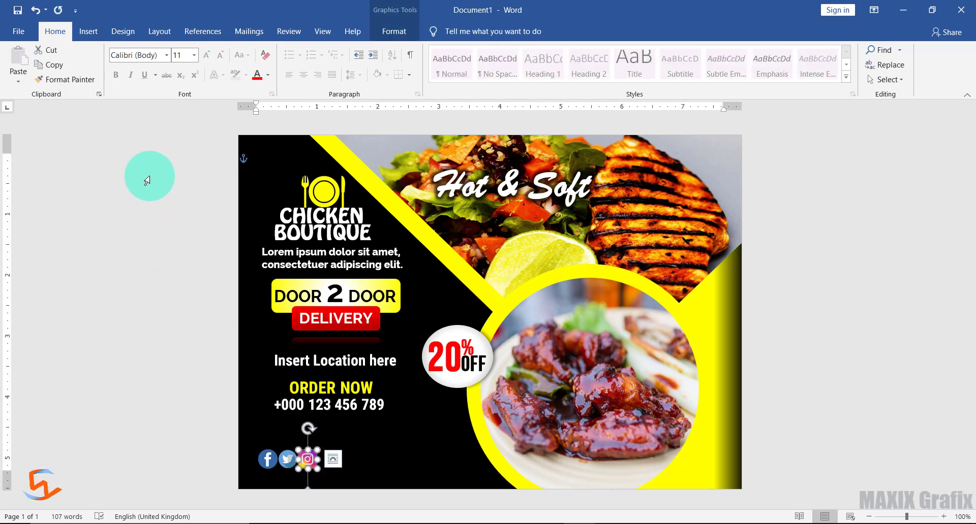
Insert the picture YOUTUBE.png and position it at the page's bottom centre with text wrapping
{"action": "left_click", "coordinate": [88, 31]}
{"action": "left_click", "coordinate": [127, 59]}
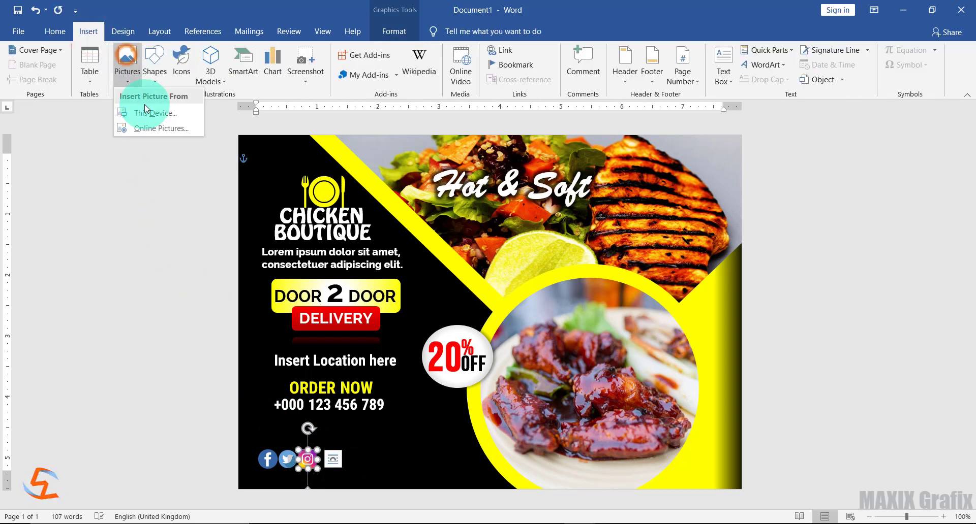
{"action": "left_click", "coordinate": [136, 100]}
{"action": "left_click", "coordinate": [627, 134]}
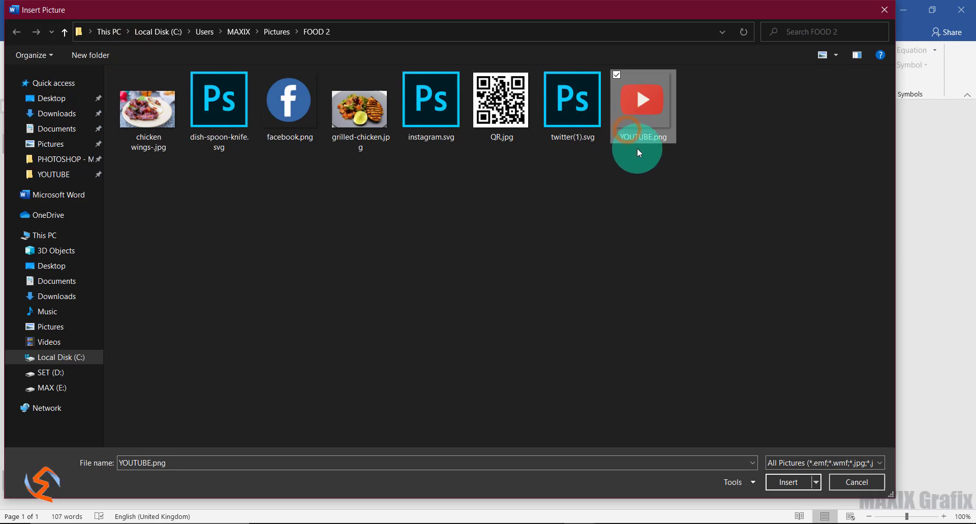
{"action": "left_click", "coordinate": [776, 483]}
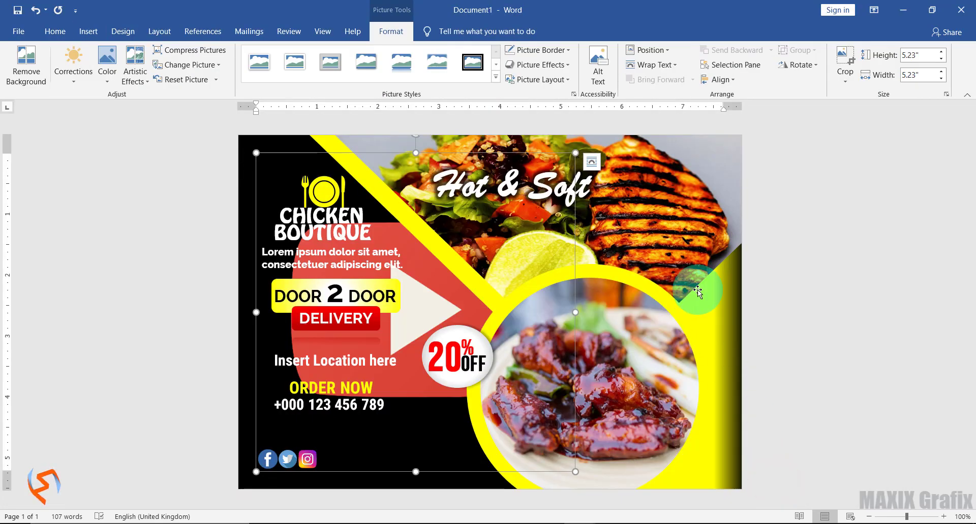
{"action": "left_click", "coordinate": [660, 49]}
{"action": "left_click", "coordinate": [677, 215]}
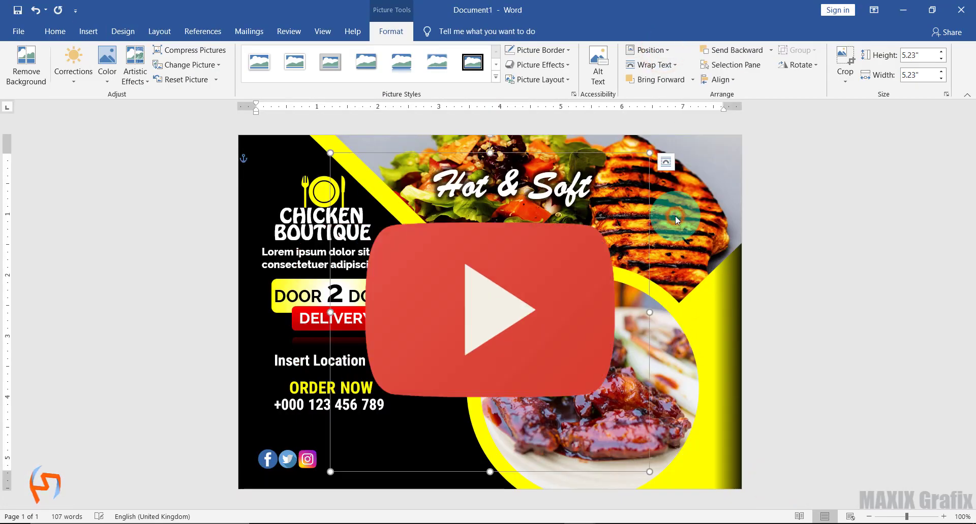
Set the YouTube picture's width to 0.5" and move it just right of the Instagram icon
{"action": "left_click", "coordinate": [920, 75]}
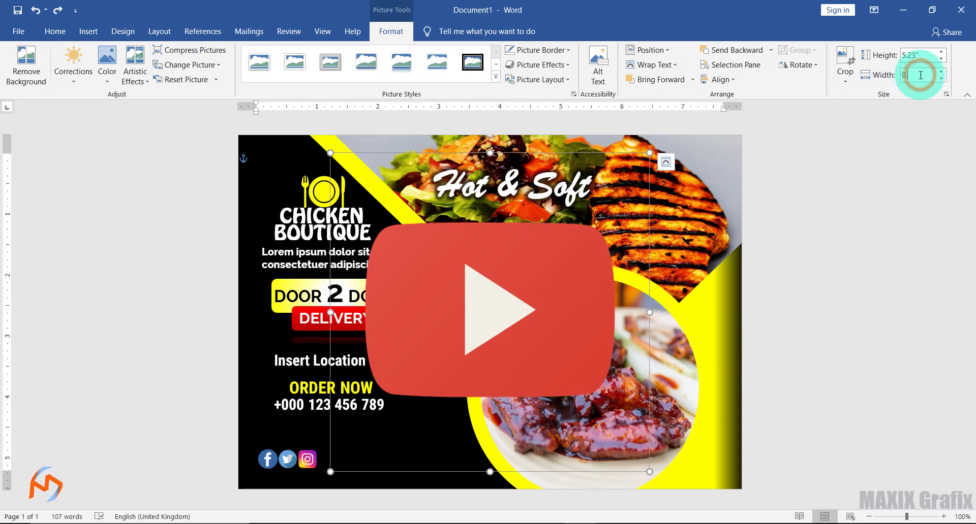
{"action": "type", "text": "0.5"}
{"action": "key", "text": "Return"}
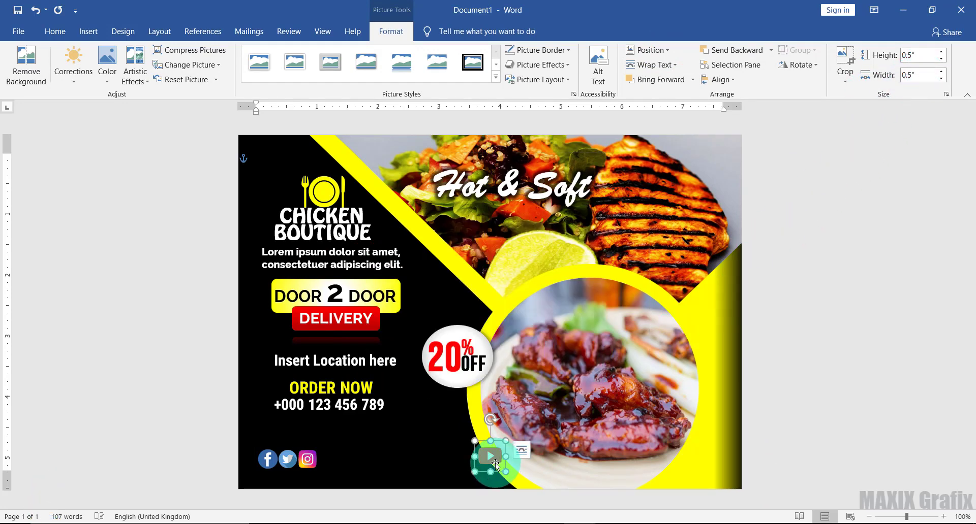
{"action": "left_click_drag", "start_coordinate": [495, 463], "coordinate": [333, 464]}
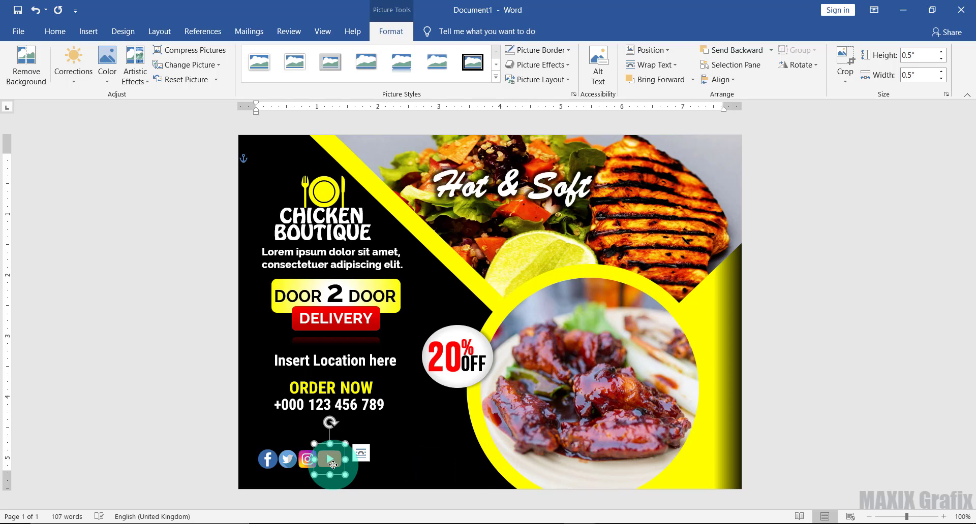
Draw a text box about 1.78" by 0.4" right of the YouTube icon and enter #ChickenBoutique
{"action": "left_click", "coordinate": [88, 32]}
{"action": "left_click", "coordinate": [161, 72]}
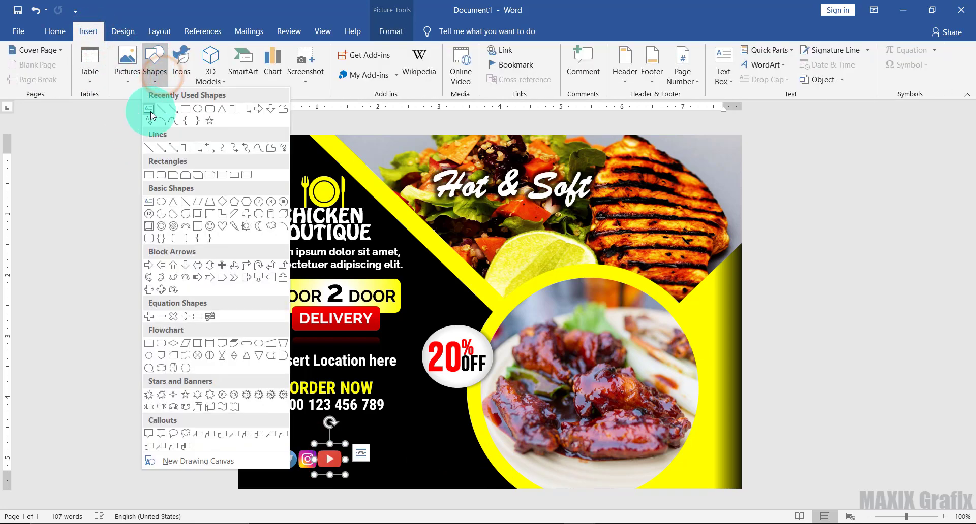
{"action": "left_click", "coordinate": [149, 110]}
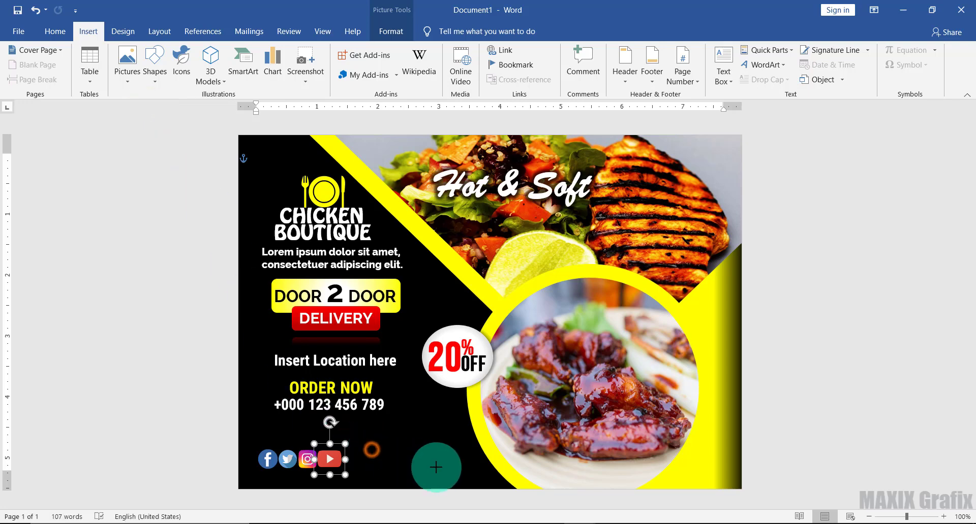
{"action": "left_click_drag", "start_coordinate": [372, 450], "coordinate": [478, 476]}
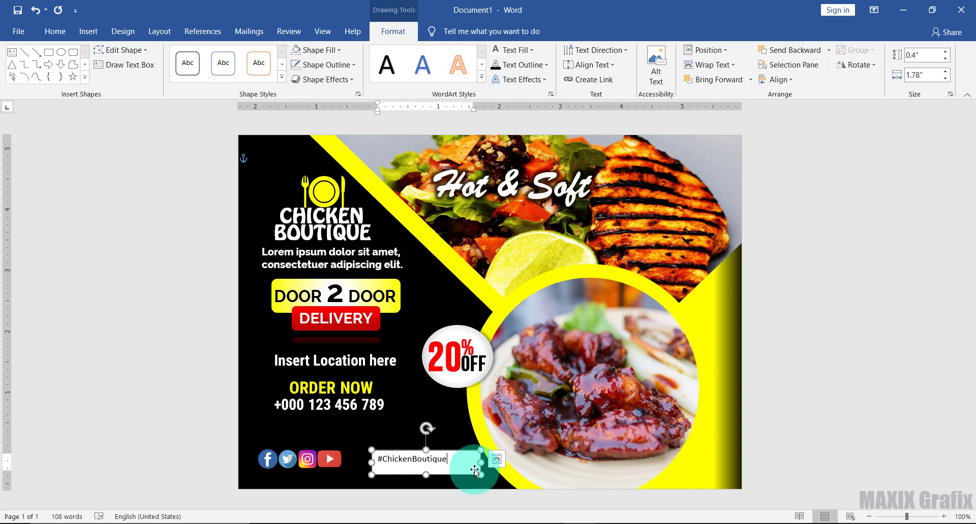
Format the #ChickenBoutique text in Roboto Condensed, size 14, with red font colour
{"action": "left_click_drag", "start_coordinate": [463, 459], "coordinate": [376, 459]}
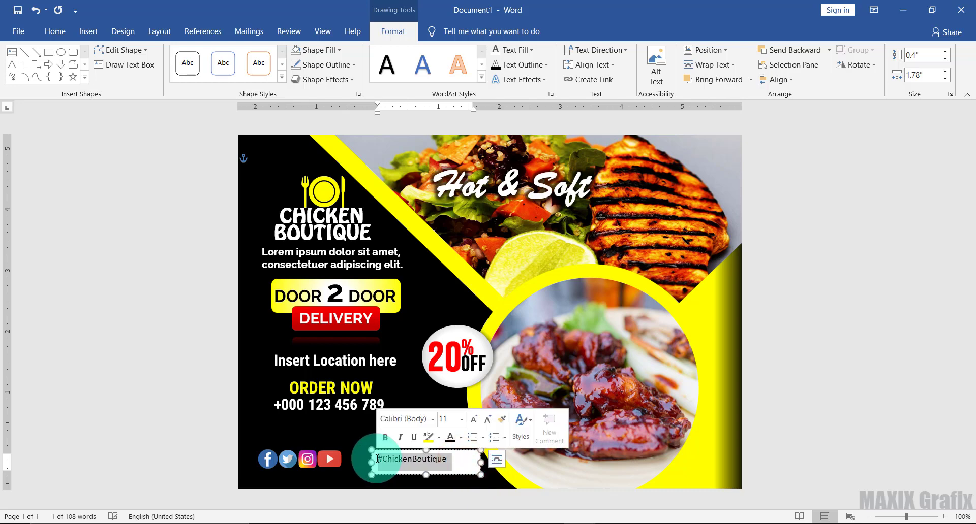
{"action": "left_click", "coordinate": [433, 421]}
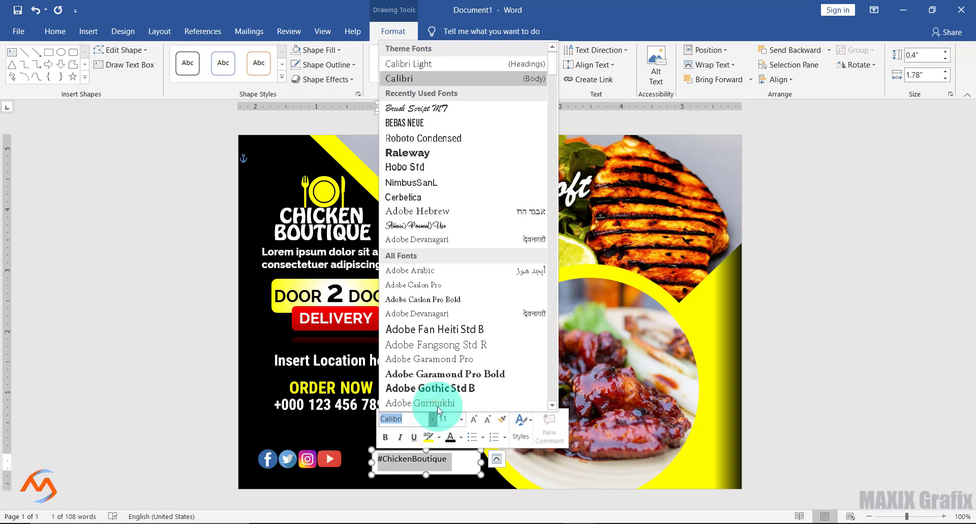
{"action": "left_click", "coordinate": [458, 138]}
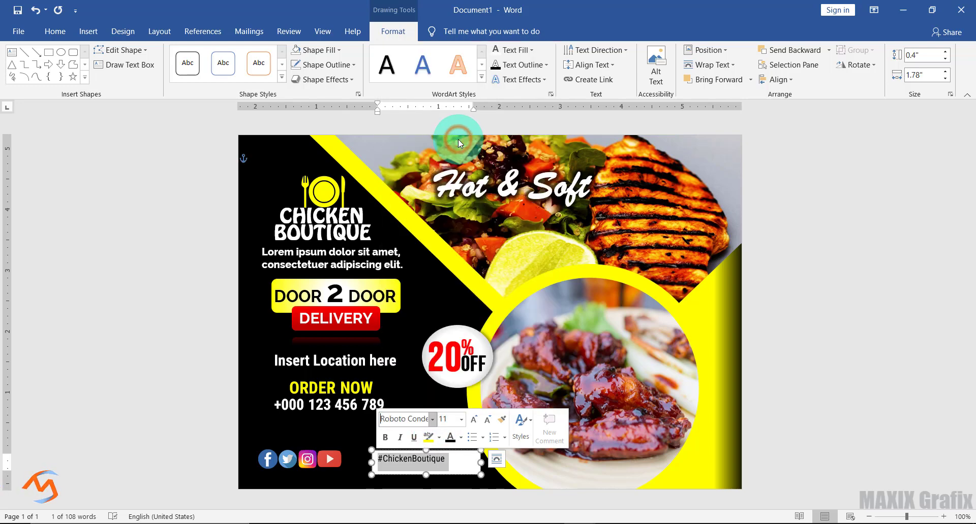
{"action": "left_click", "coordinate": [460, 420]}
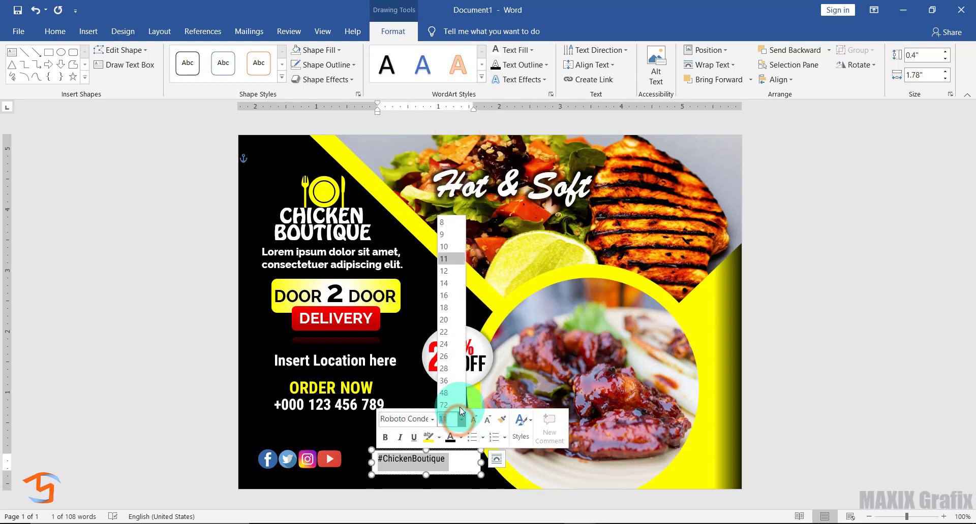
{"action": "left_click", "coordinate": [458, 283]}
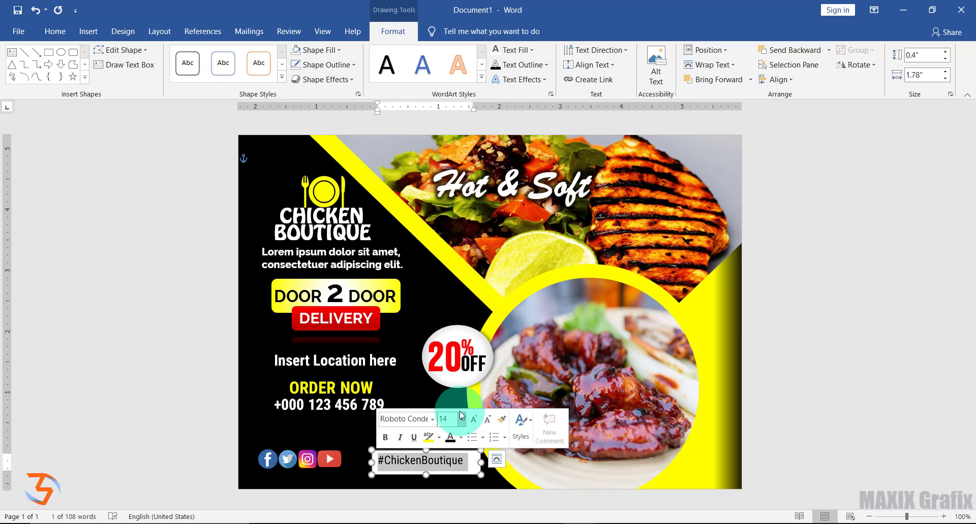
{"action": "left_click", "coordinate": [461, 438]}
{"action": "left_click", "coordinate": [460, 392]}
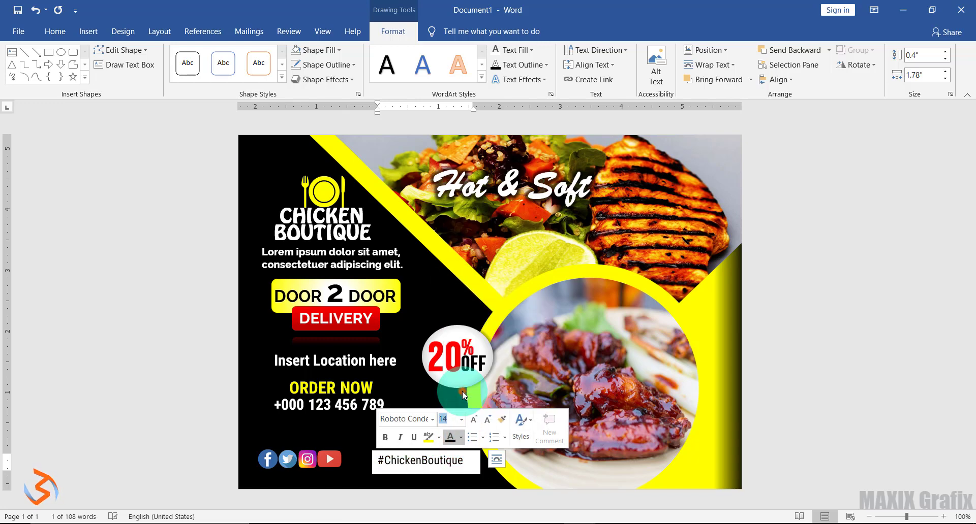
Remove the hashtag text box's fill and outline, and fit it right beside the YouTube icon at about 0.33" by 1.63"
{"action": "left_click", "coordinate": [342, 50]}
{"action": "left_click", "coordinate": [338, 162]}
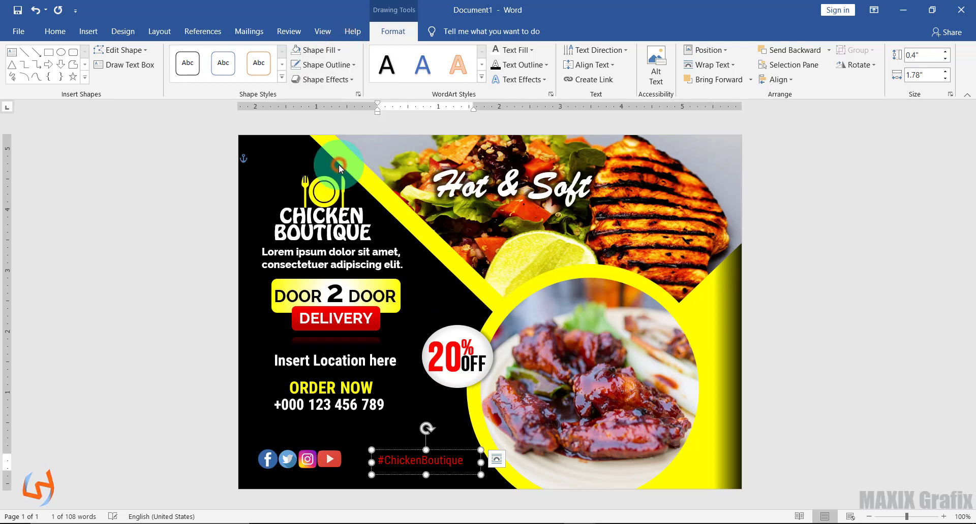
{"action": "left_click", "coordinate": [340, 65]}
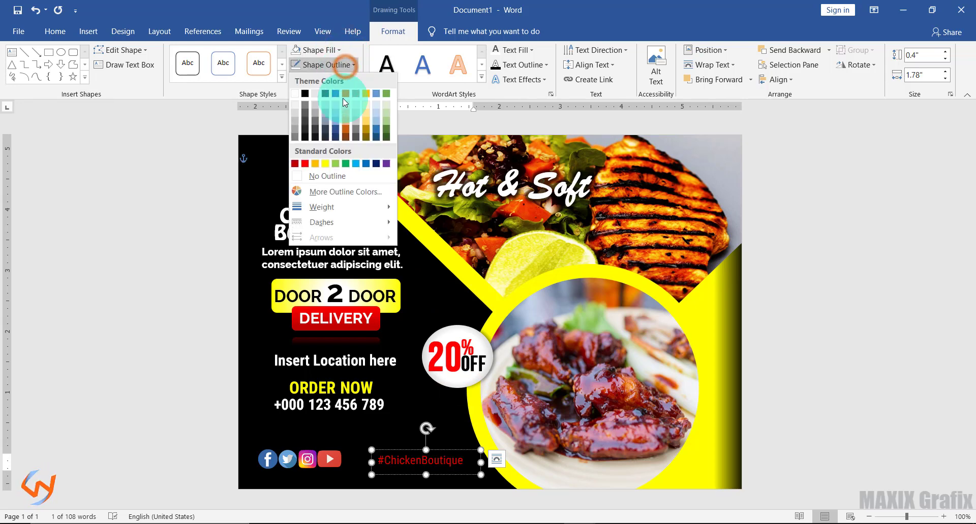
{"action": "left_click", "coordinate": [342, 176]}
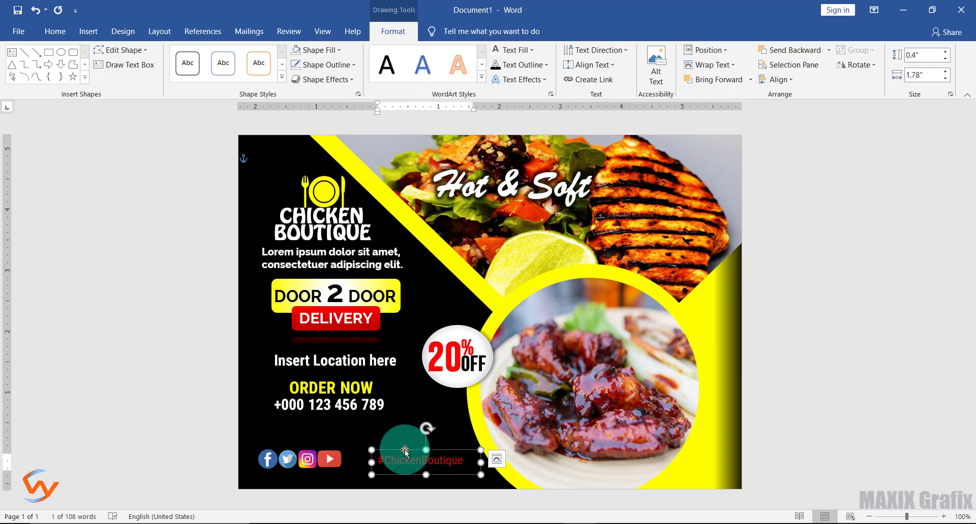
{"action": "left_click_drag", "start_coordinate": [405, 450], "coordinate": [373, 453]}
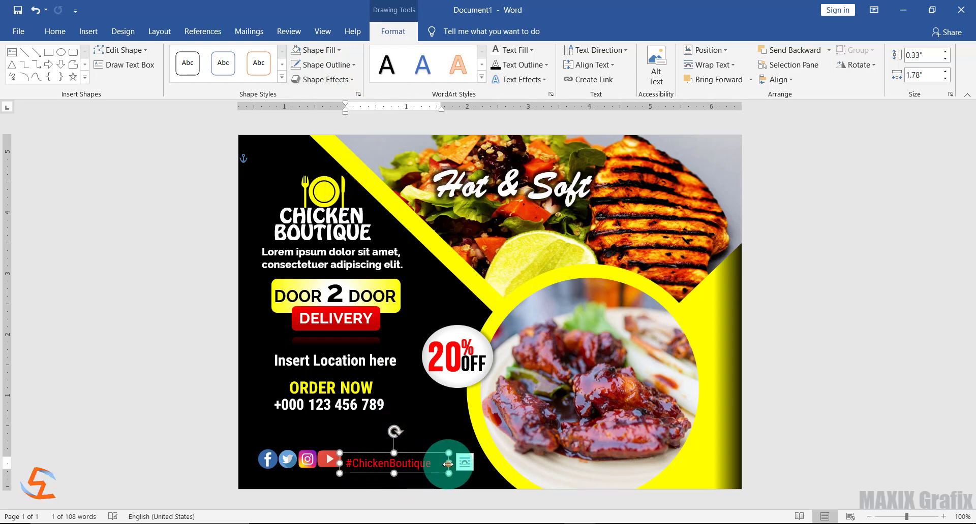
{"action": "left_click_drag", "start_coordinate": [448, 464], "coordinate": [439, 464]}
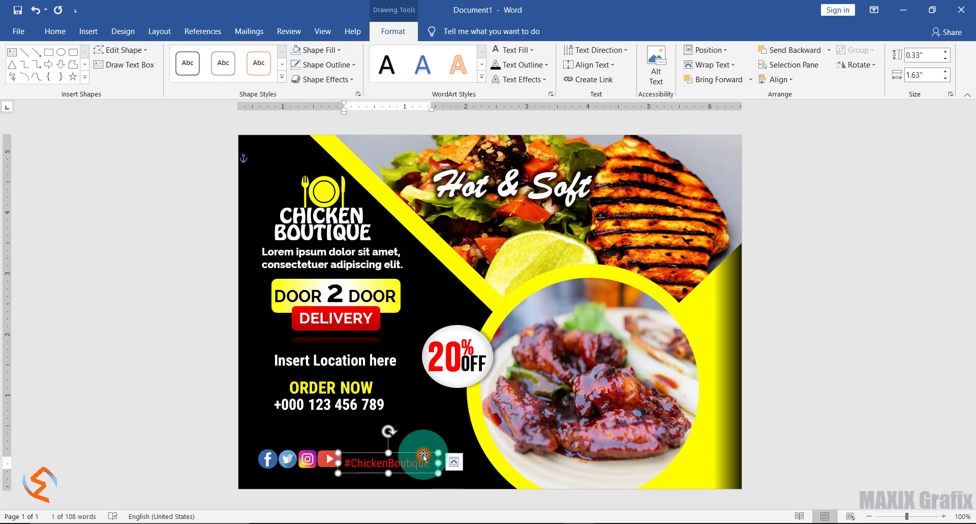
Insert the picture QR.jpg from the FOOD 2 folder and place it with text wrapping right of the hashtag, about 0.48" square
{"action": "left_click", "coordinate": [88, 31]}
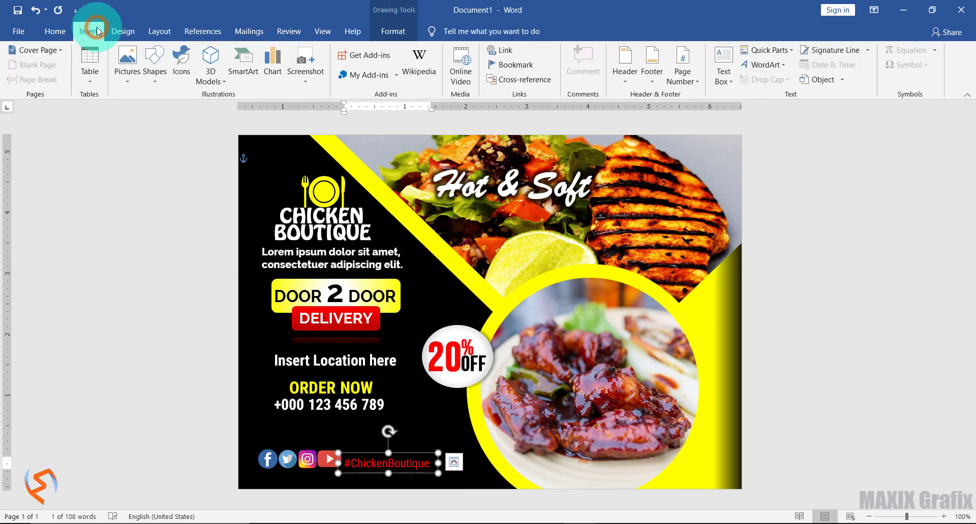
{"action": "left_click", "coordinate": [118, 57]}
{"action": "left_click", "coordinate": [147, 111]}
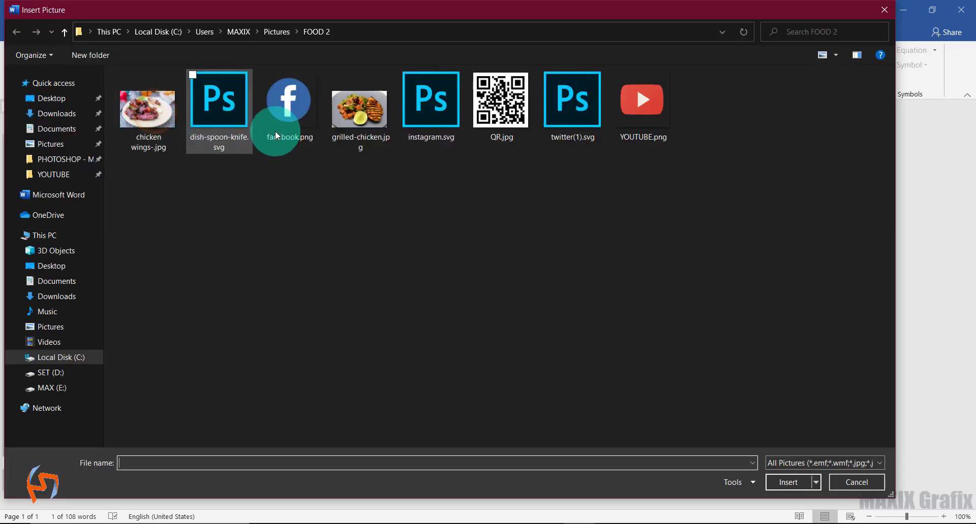
{"action": "left_click", "coordinate": [501, 104]}
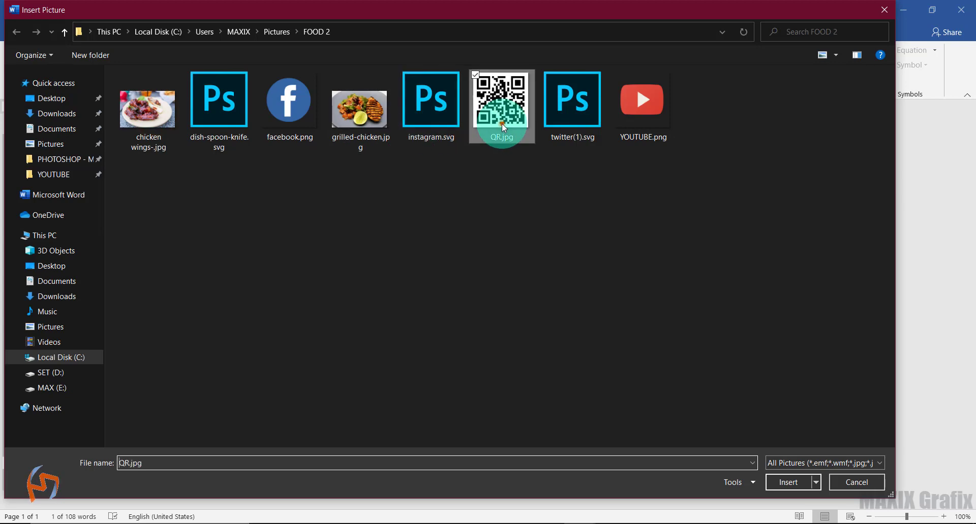
{"action": "left_click", "coordinate": [785, 482]}
{"action": "left_click", "coordinate": [666, 50]}
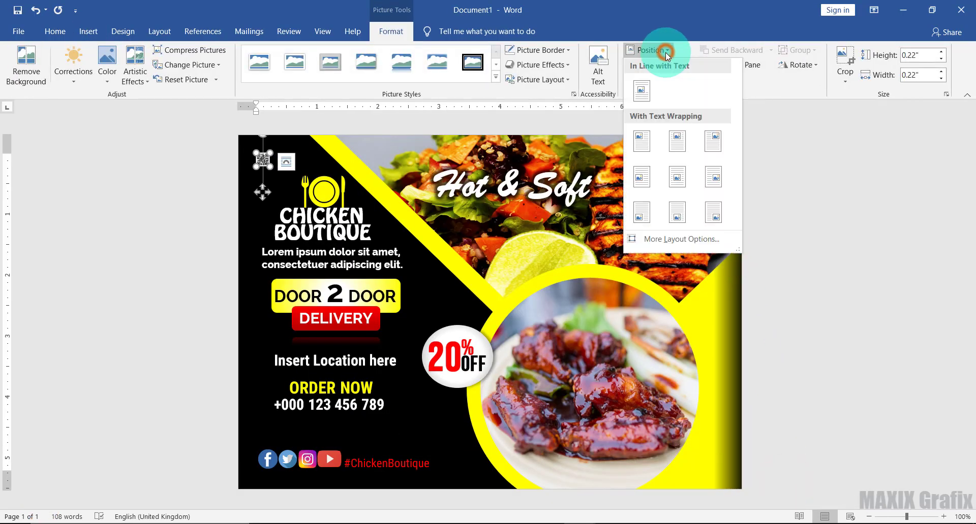
{"action": "left_click", "coordinate": [677, 213]}
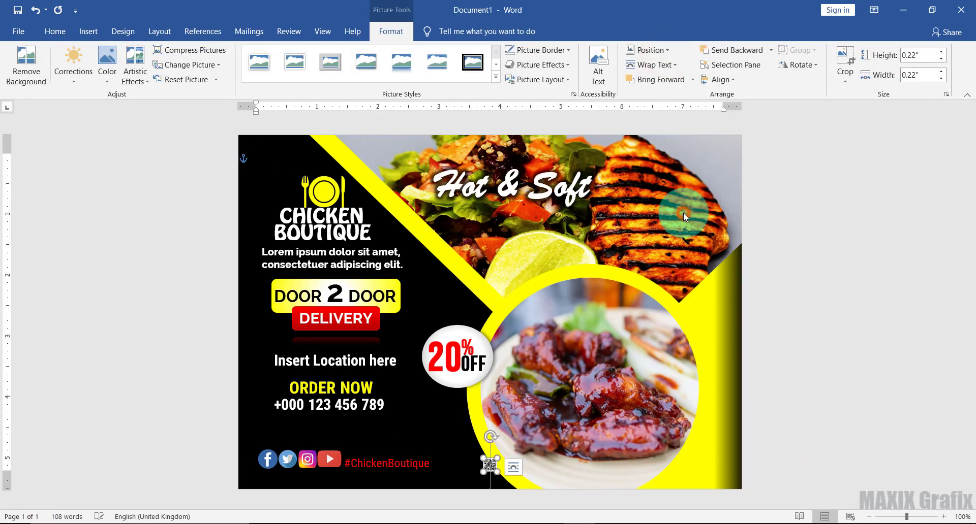
{"action": "left_click_drag", "start_coordinate": [496, 461], "coordinate": [456, 451]}
{"action": "left_click", "coordinate": [528, 454]}
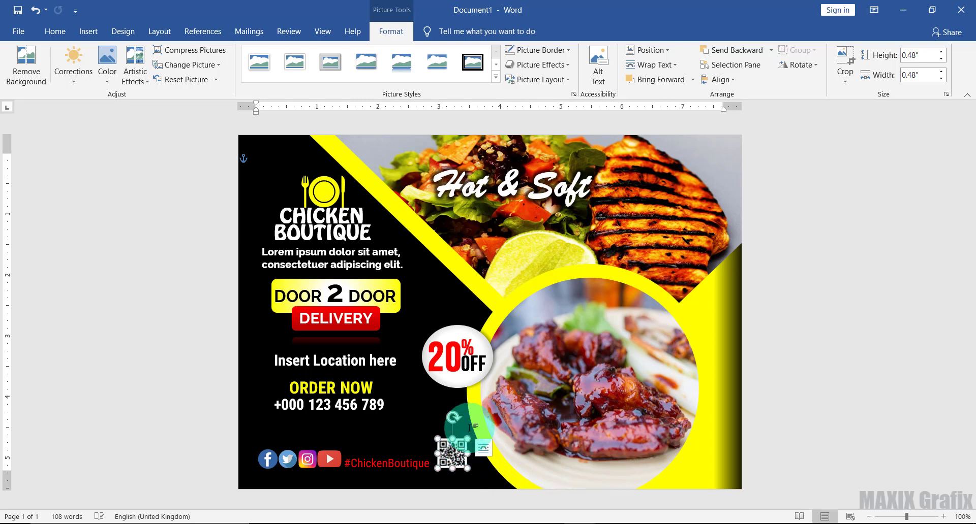
Give the QR code picture a white border with a weight of 3 pt
{"action": "left_click", "coordinate": [568, 51]}
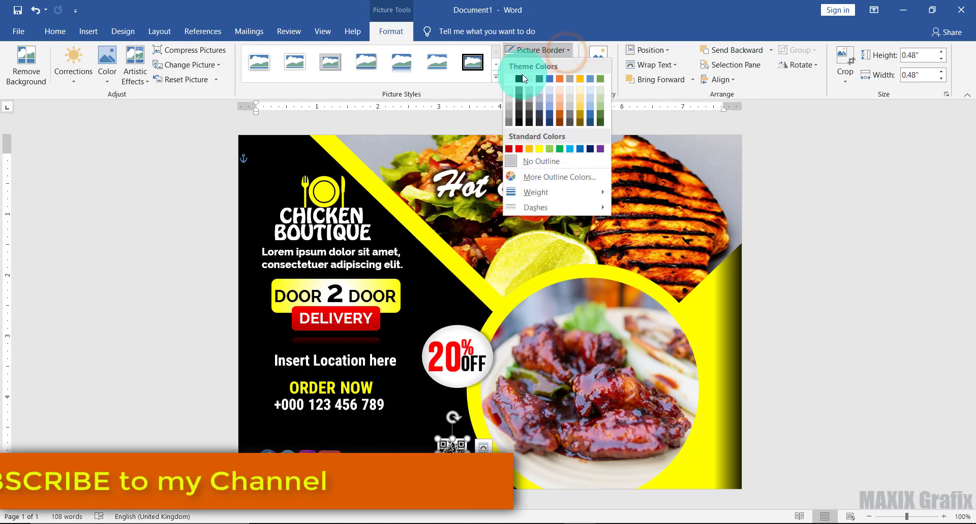
{"action": "left_click", "coordinate": [508, 78]}
{"action": "left_click", "coordinate": [564, 50]}
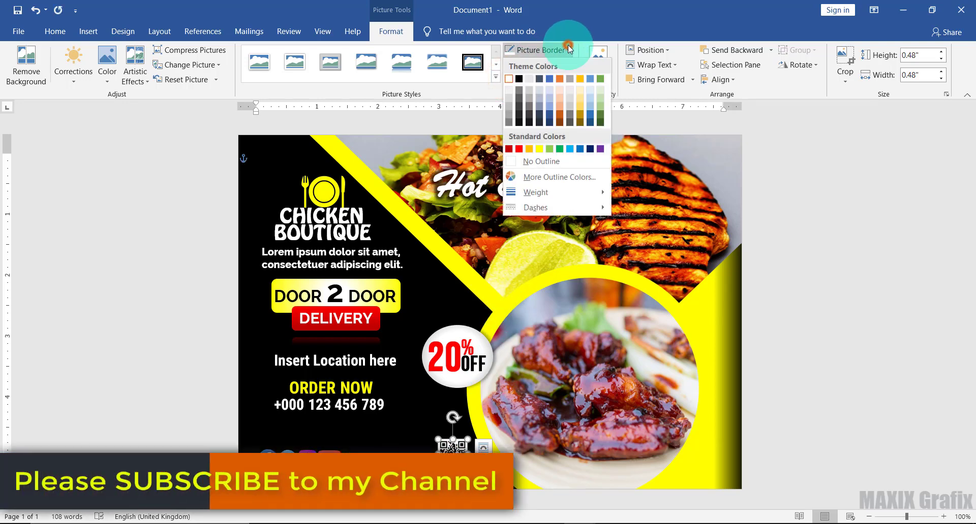
{"action": "mouse_move", "coordinate": [575, 193]}
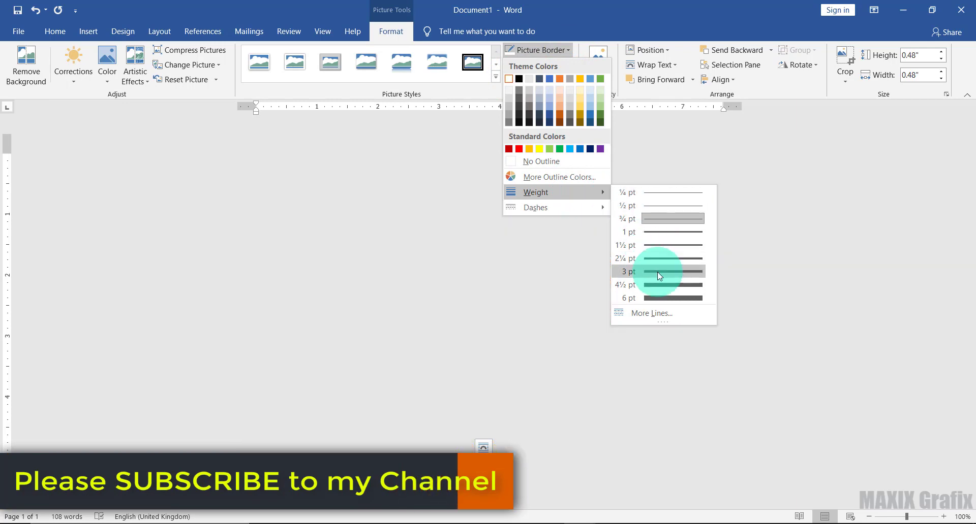
{"action": "left_click", "coordinate": [657, 273]}
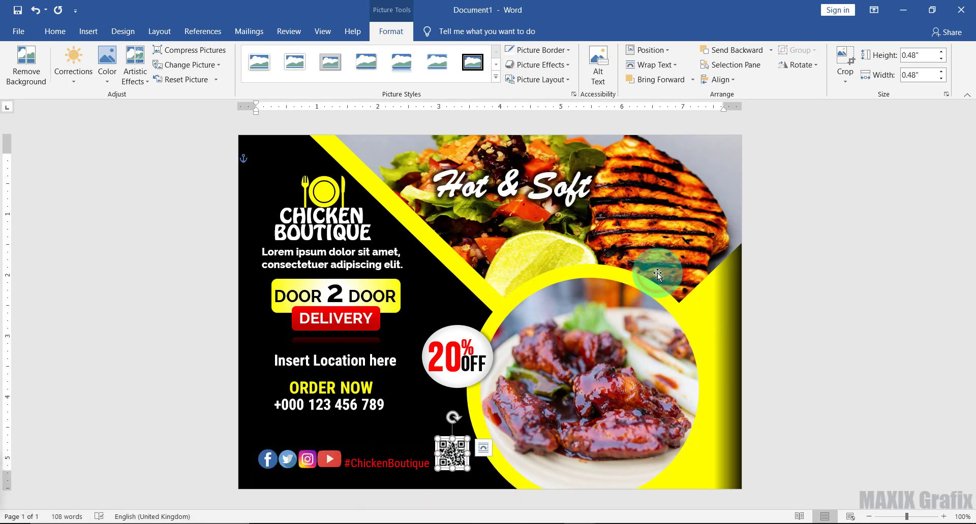
Shift the DOOR 2 DOOR DELIVERY badge, the location text and the ORDER NOW phone block slightly down to even out their spacing
{"action": "left_click", "coordinate": [379, 265]}
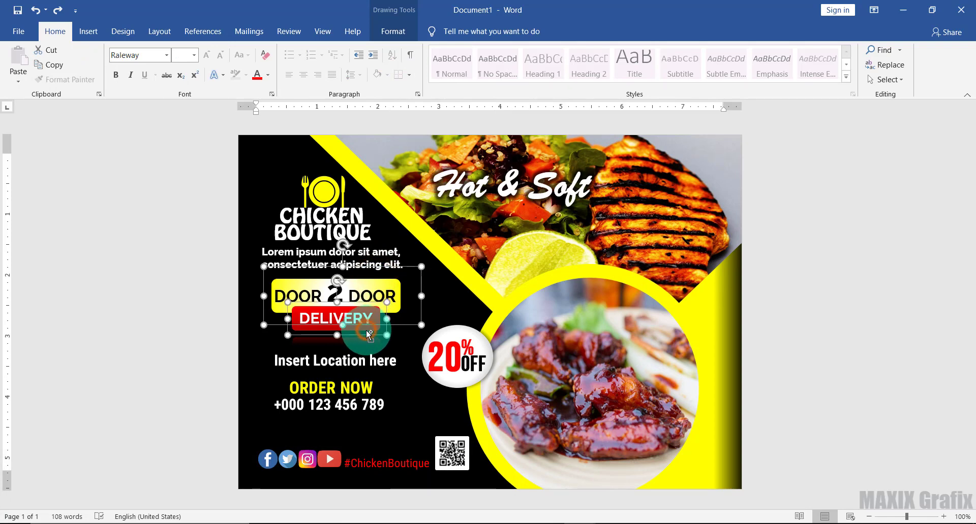
{"action": "left_click_drag", "start_coordinate": [365, 333], "coordinate": [360, 352]}
{"action": "left_click", "coordinate": [358, 354]}
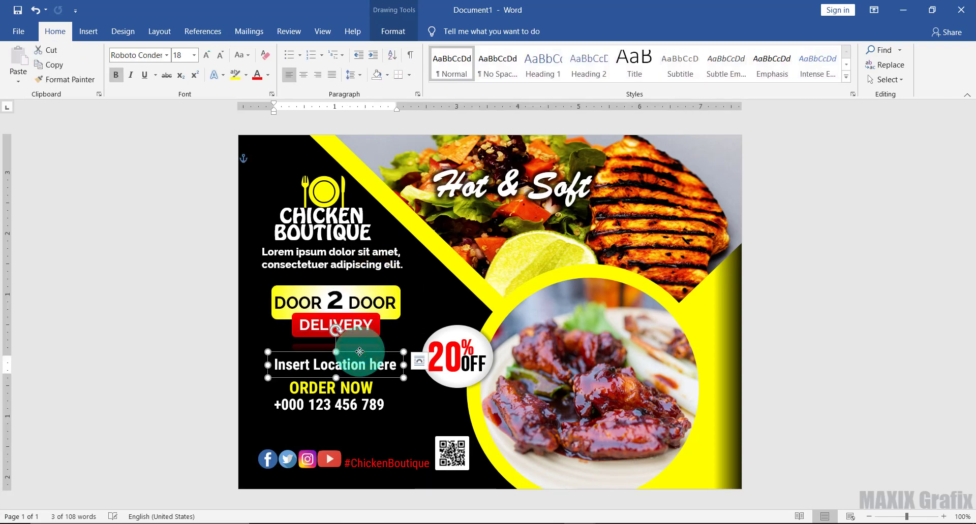
{"action": "left_click", "coordinate": [353, 388]}
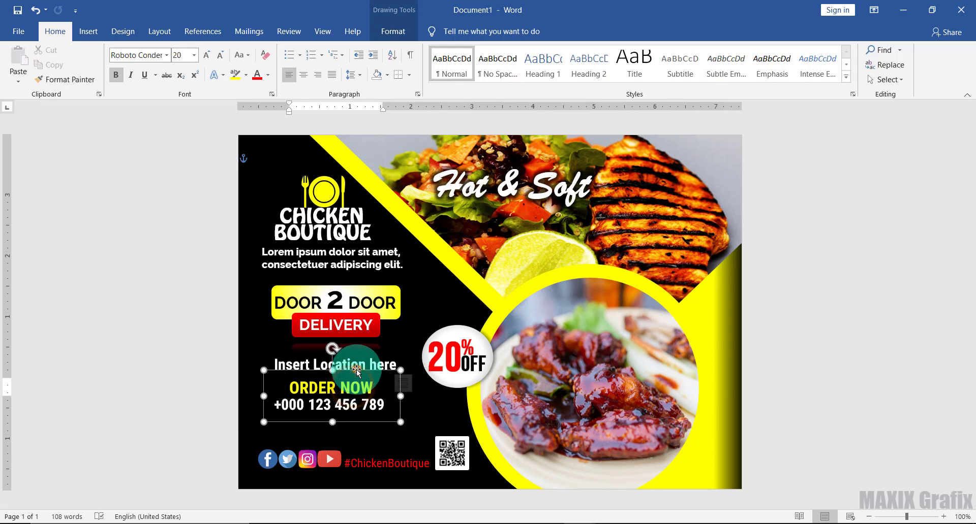
{"action": "left_click_drag", "start_coordinate": [357, 371], "coordinate": [357, 379]}
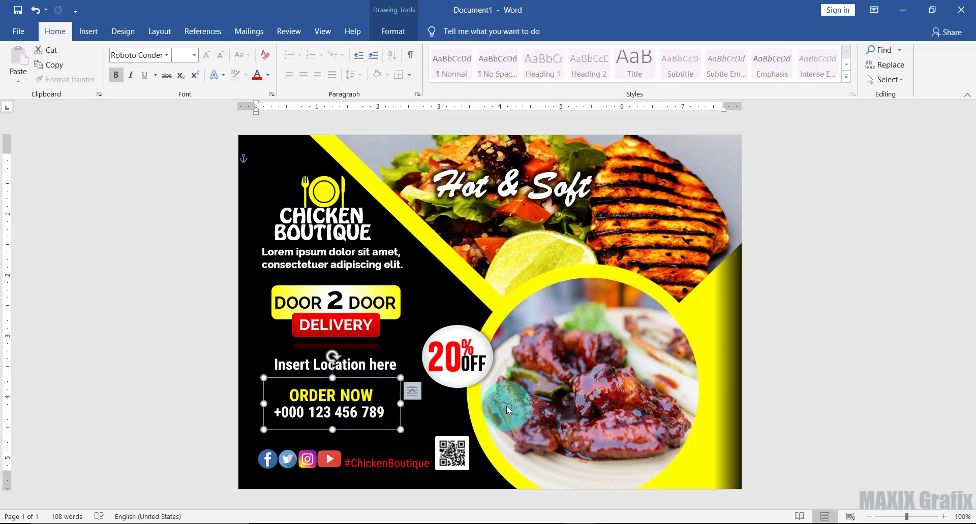
{"action": "left_click", "coordinate": [822, 392]}
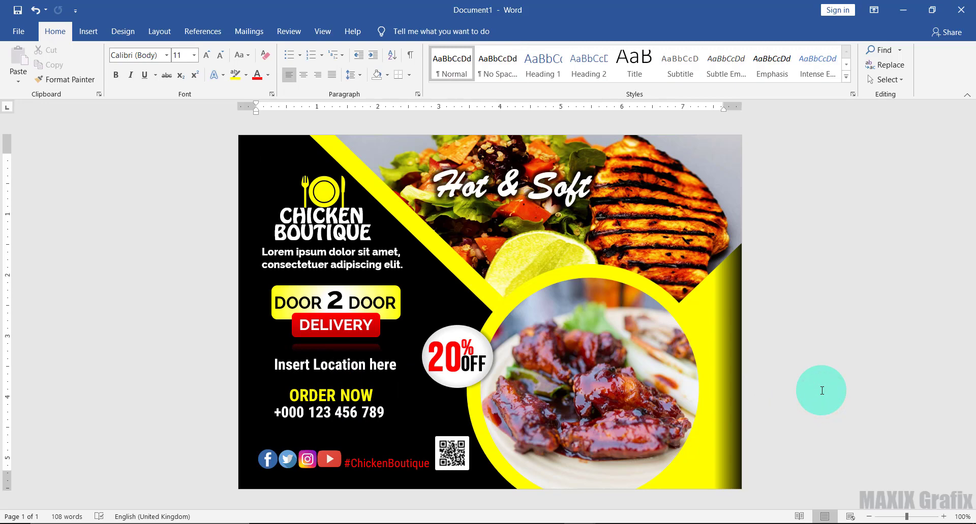